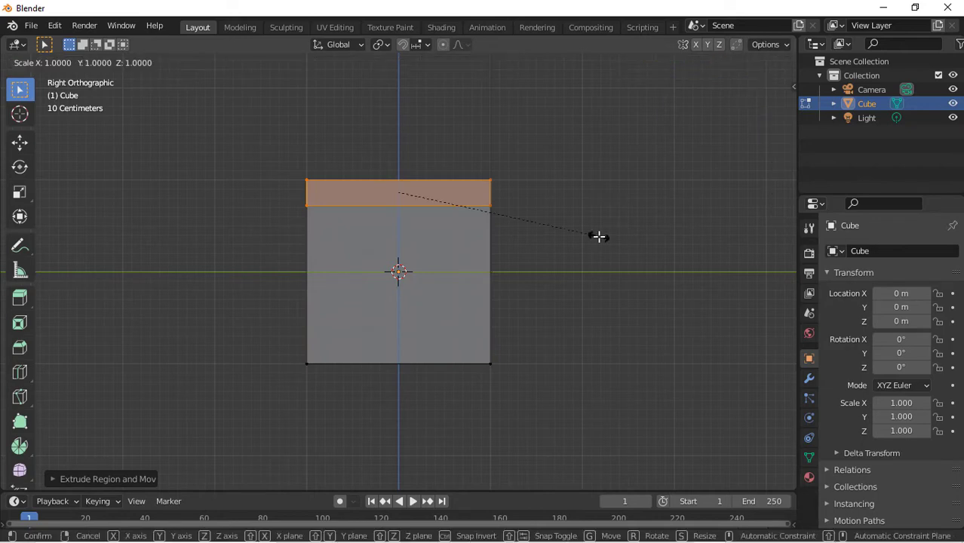
Step: Scale the extruded lid band slightly outward with Z locked so that it overhangs the box body
key(shift+z)
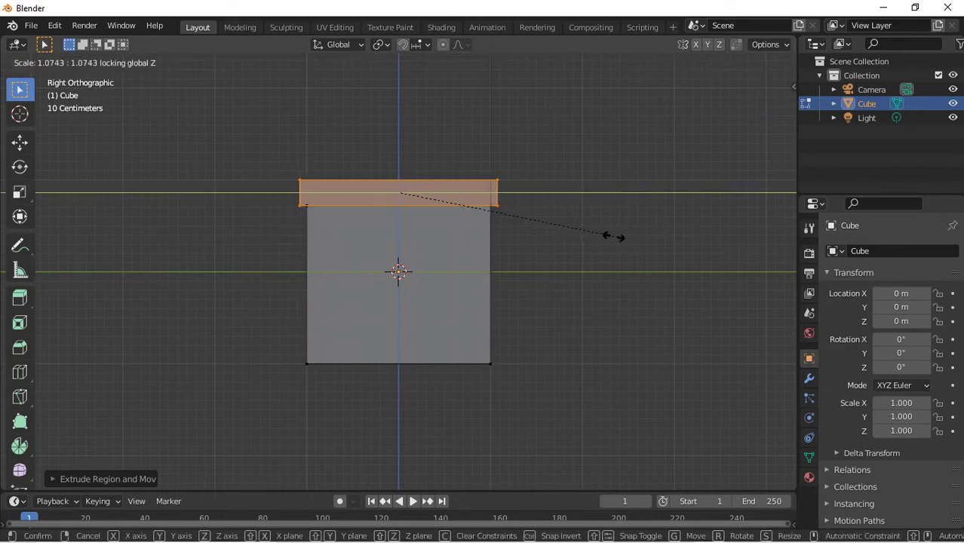
click(604, 236)
Step: Add a Subdivision Surface modifier to the cube and set its viewport levels to 4
click(809, 378)
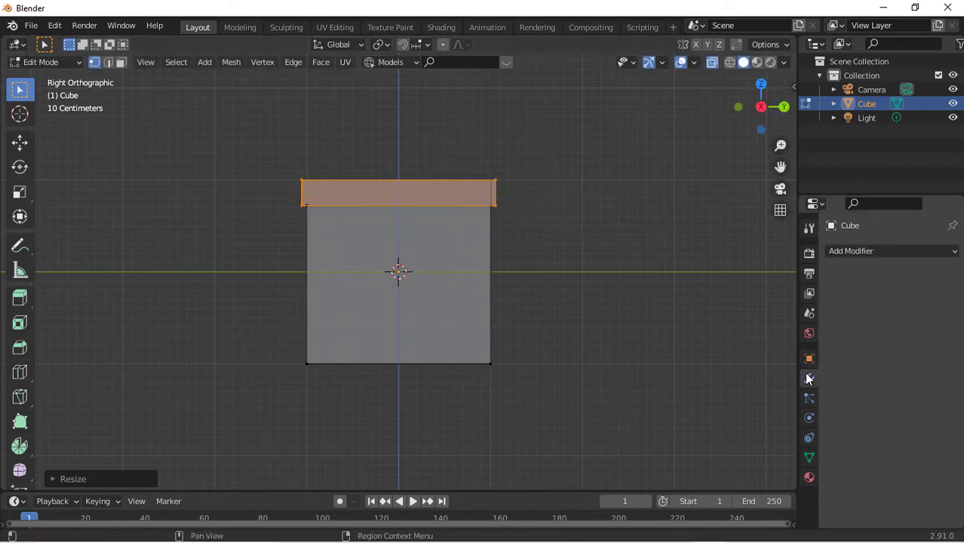
click(884, 252)
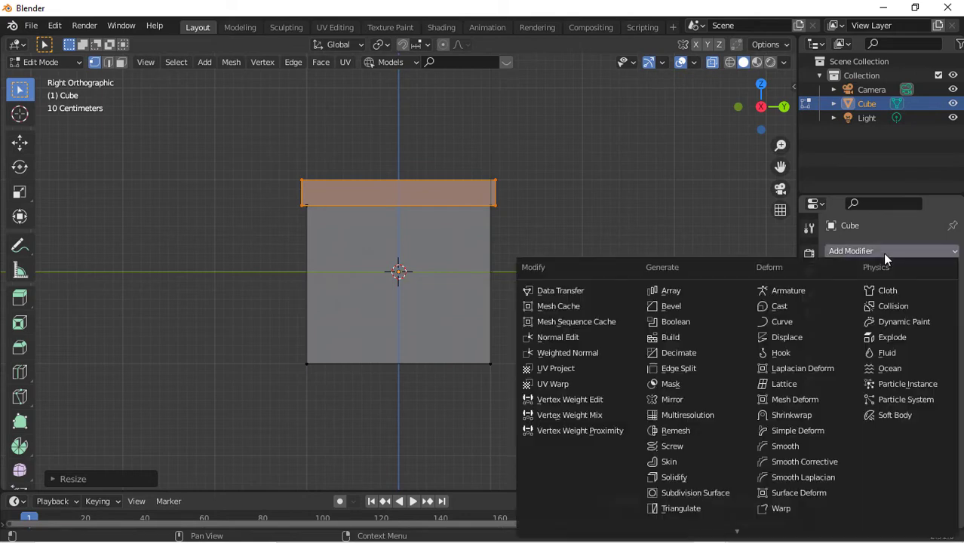
click(682, 491)
click(936, 314)
click(936, 314)
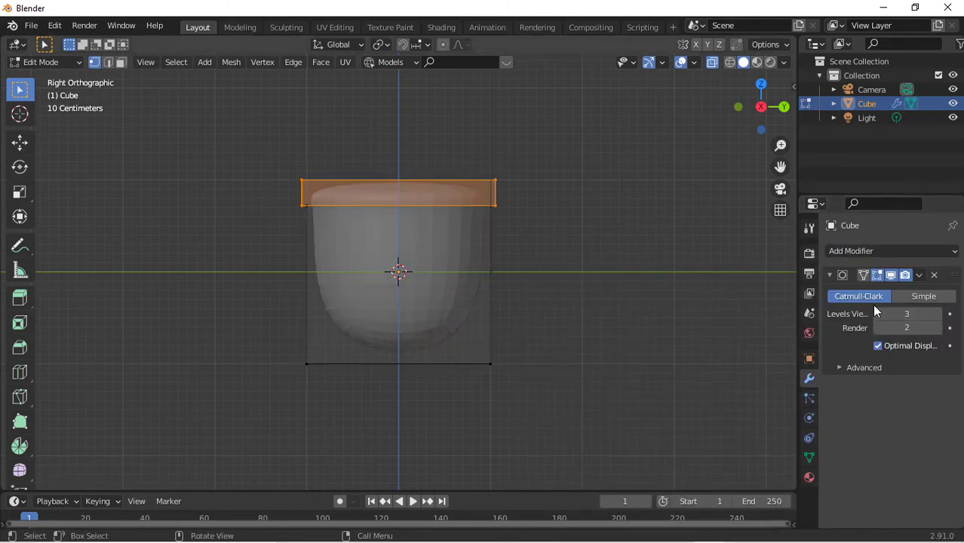
click(937, 314)
Step: Add a horizontal loop cut to the box body and slide it down to the bottom edge
key(ctrl+r)
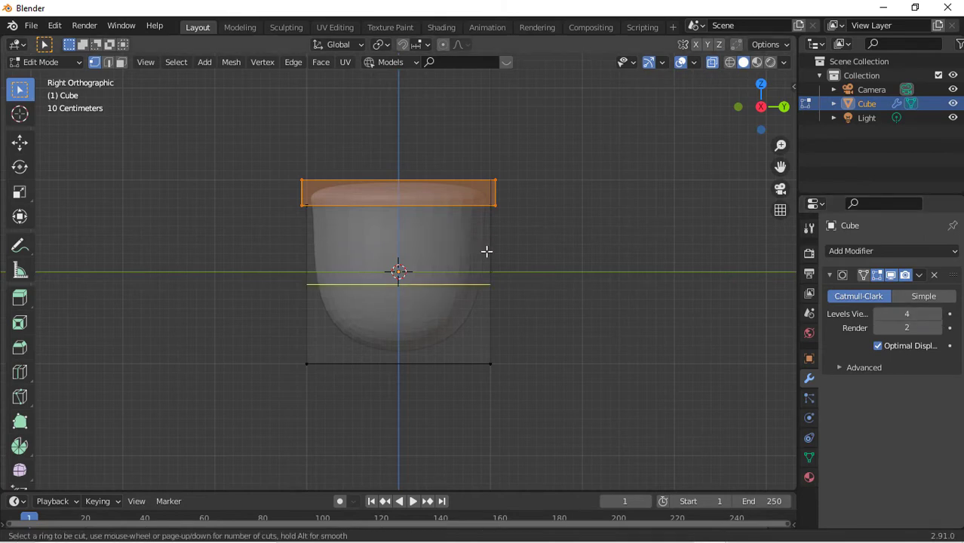
click(498, 262)
click(496, 464)
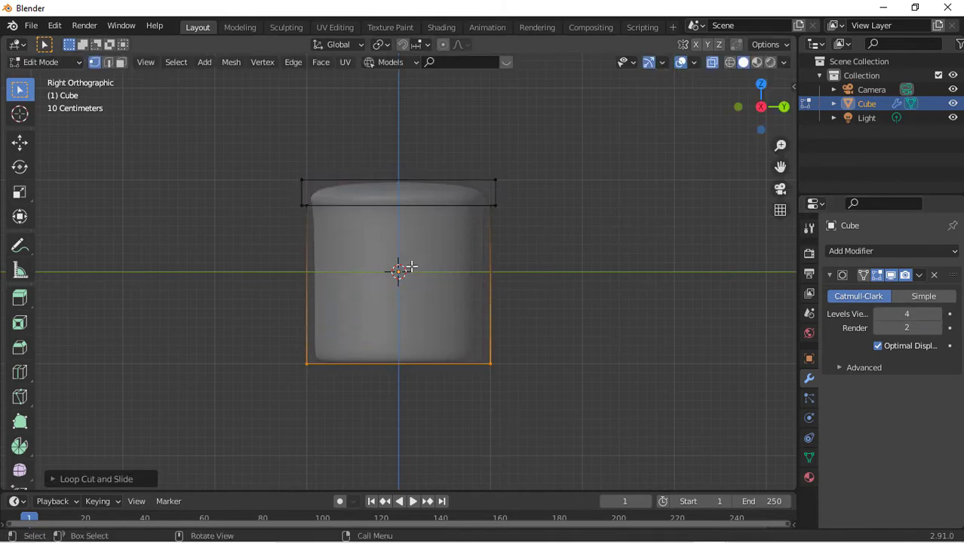
Step: Add two vertical loop cuts across the Y direction and slide them to the box's opposite Y side edges
key(ctrl+r)
click(400, 192)
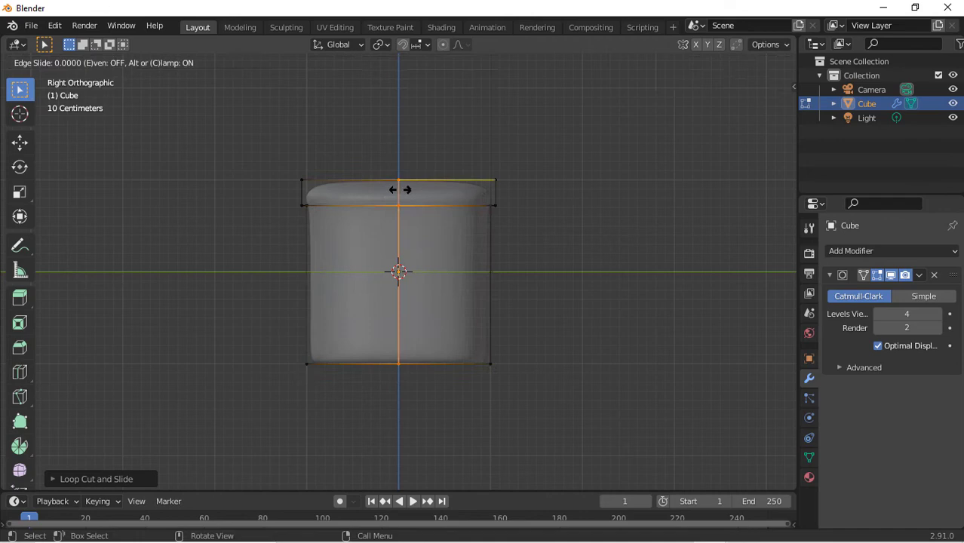
click(613, 207)
key(ctrl+r)
click(400, 175)
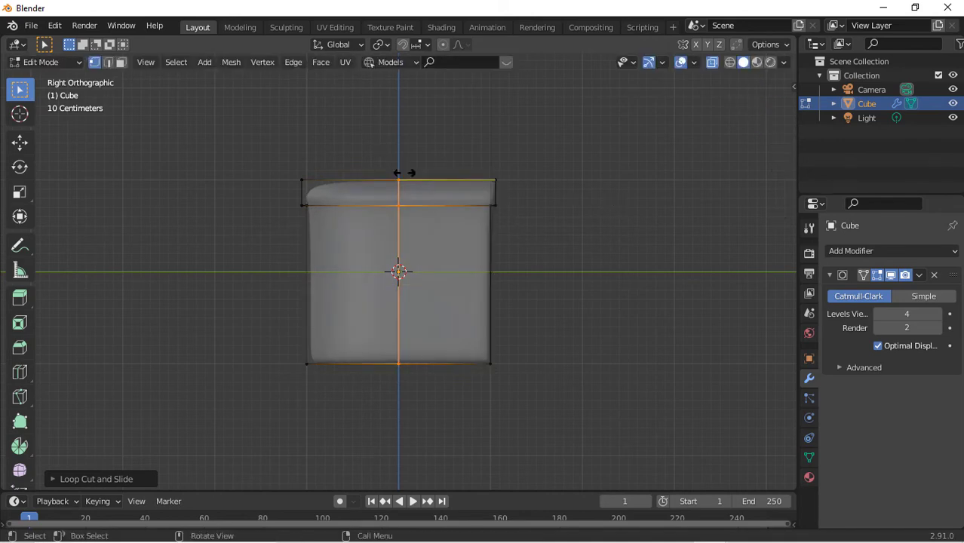
click(703, 148)
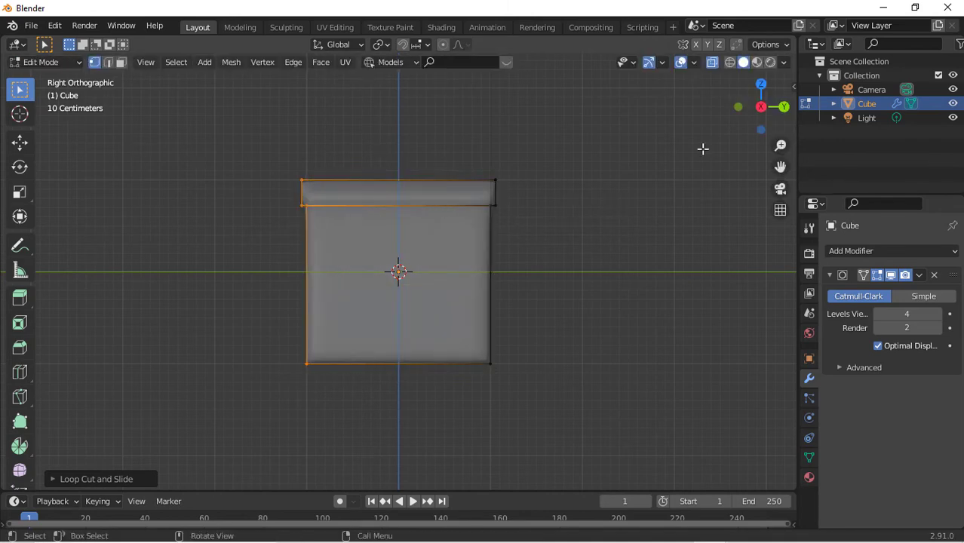
click(761, 84)
key(r)
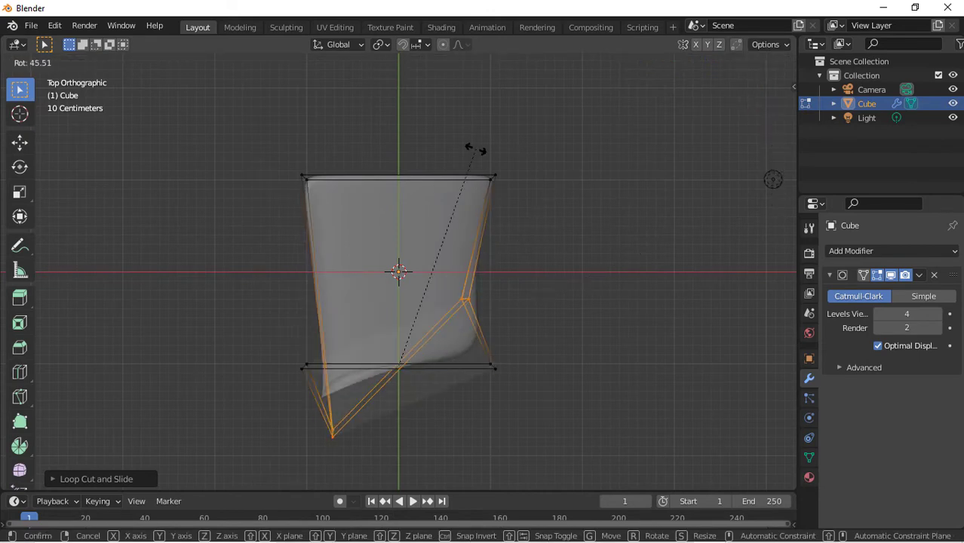
click(474, 149)
key(ctrl+z)
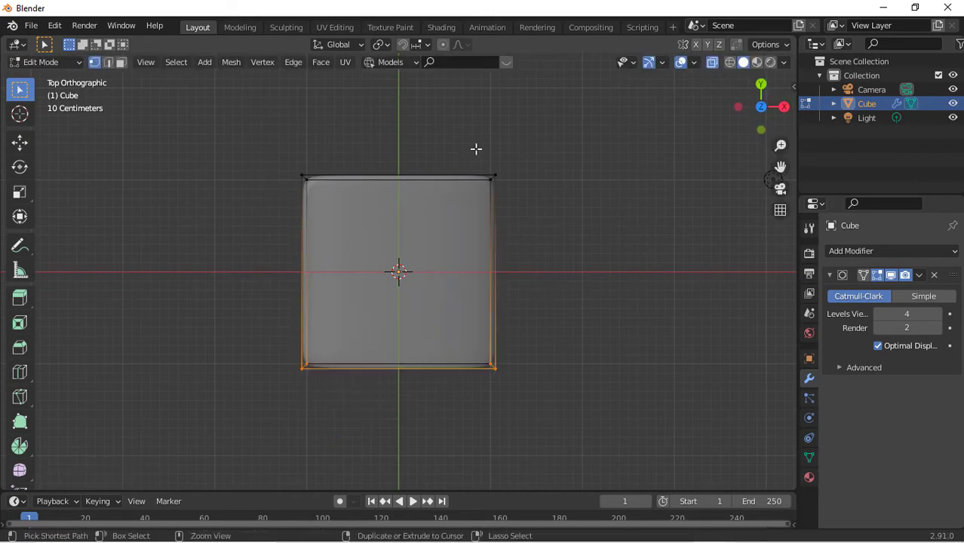
Step: Add two loop cuts across the X direction in top view and slide them to the box's opposite X side edges
key(ctrl+r)
click(475, 148)
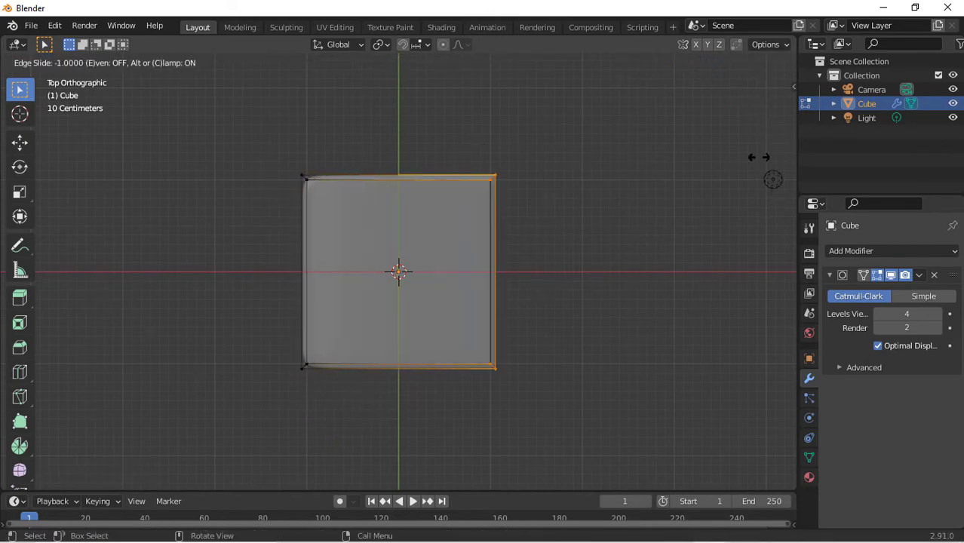
click(758, 156)
key(ctrl+r)
click(442, 134)
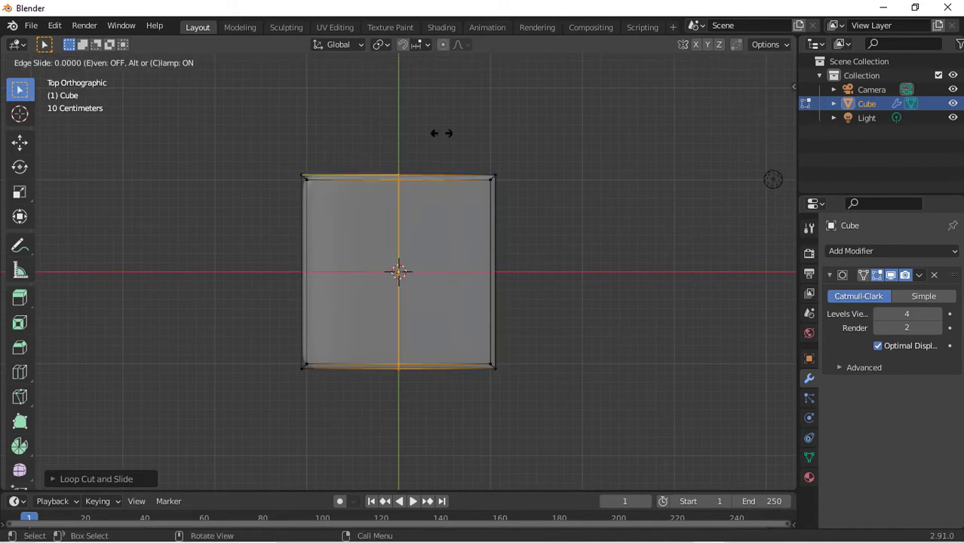
click(101, 113)
Step: Add a horizontal loop cut around the lid in right view and slide it to the lid's lower edge
click(784, 107)
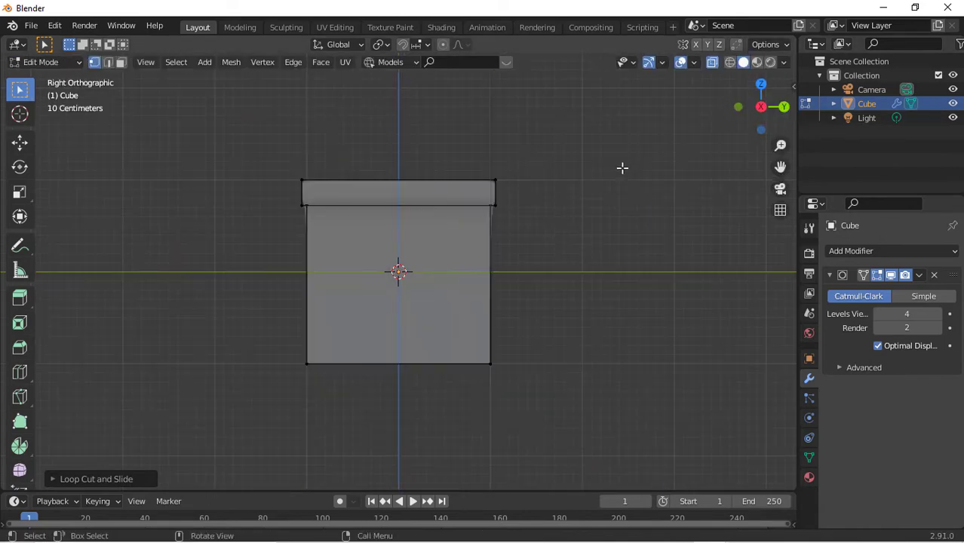
key(t)
key(ctrl+r)
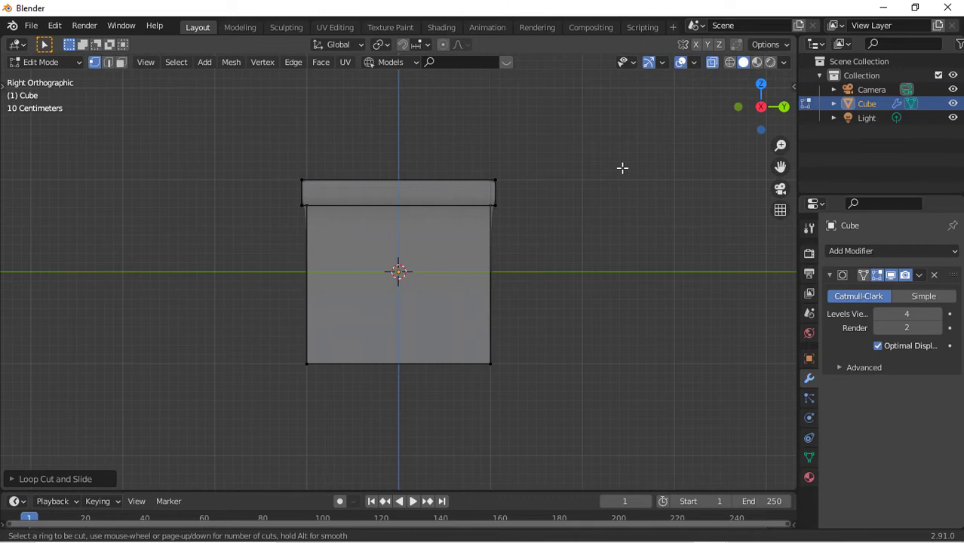
click(493, 198)
click(497, 227)
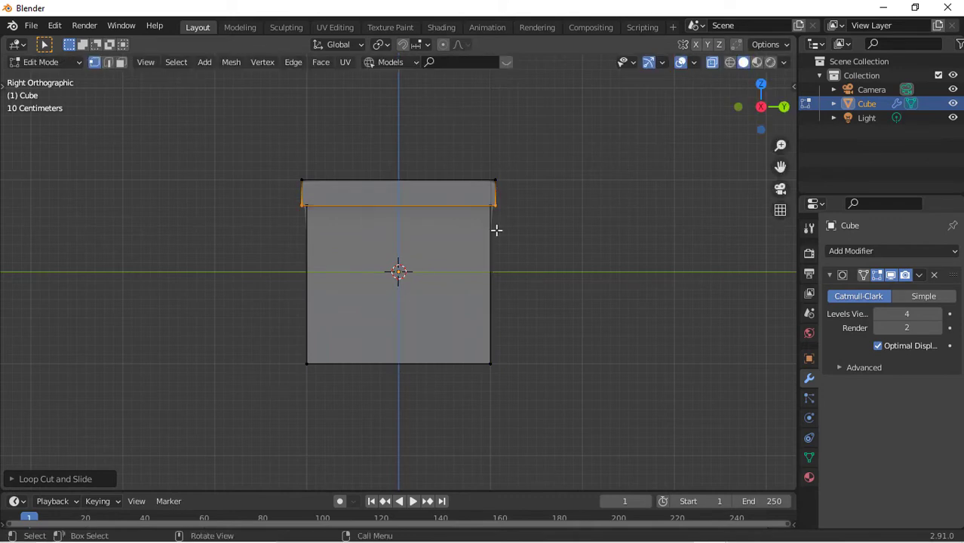
Step: Add a horizontal loop cut to the box body, slide it up to just under the lid, and return to Object Mode
key(Tab)
key(Tab)
key(ctrl+r)
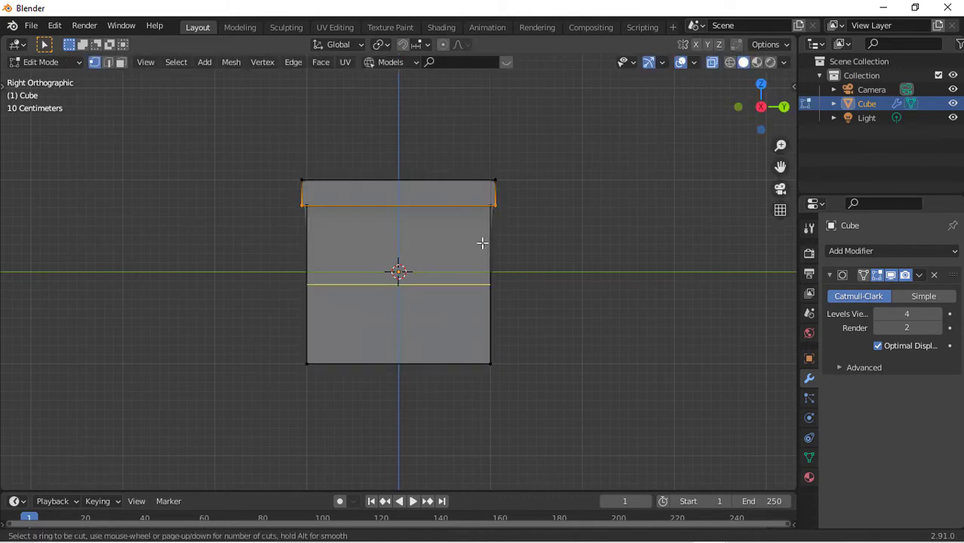
click(482, 241)
click(474, 144)
key(Tab)
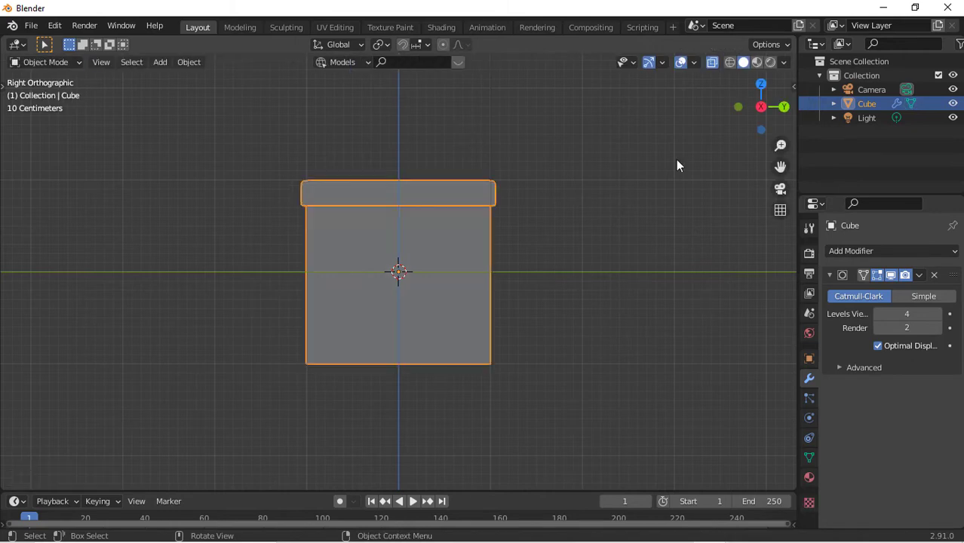
Step: Add a plane mesh to the scene in right view and rotate it 90° about the X axis
drag(758, 104, 790, 97)
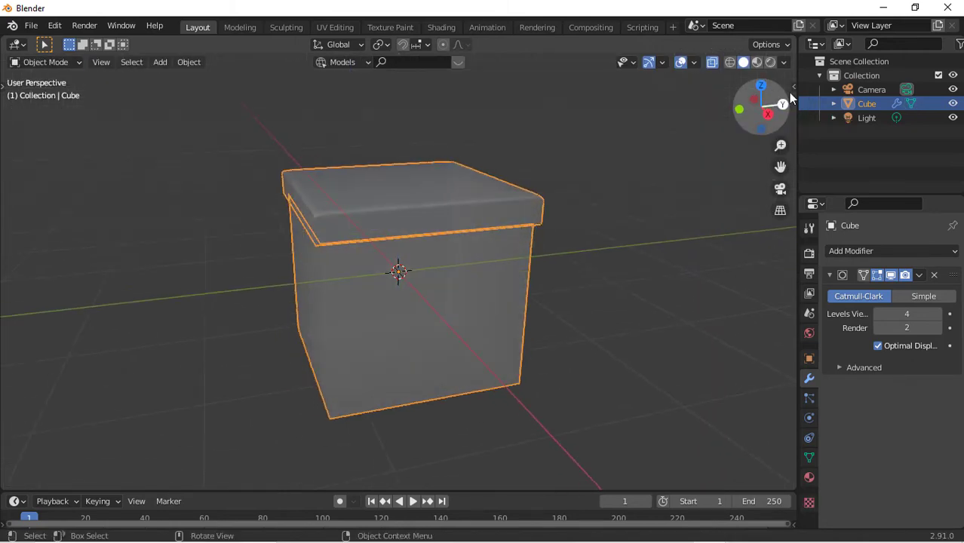
click(766, 113)
key(shift+a)
mouse_move(528, 222)
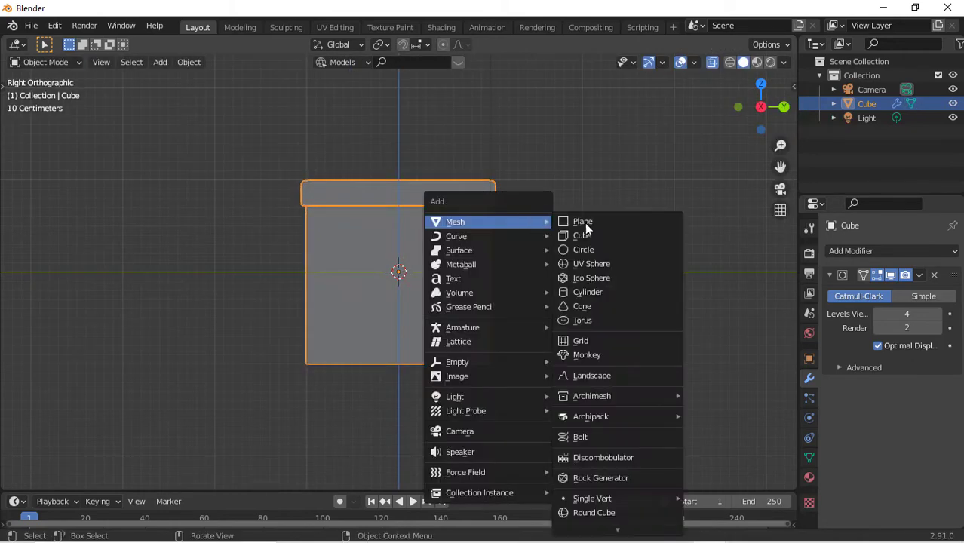
click(595, 222)
key(r)
key(x)
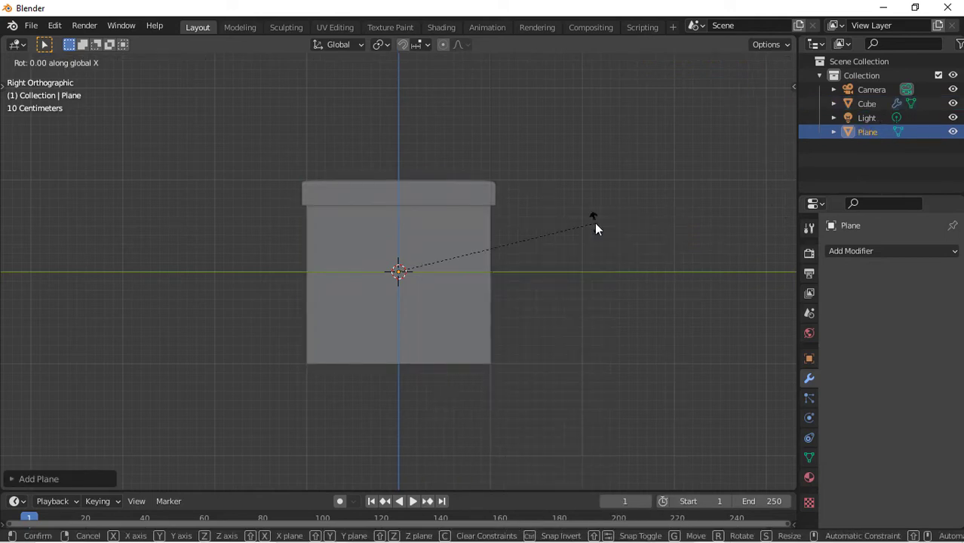
text(90)
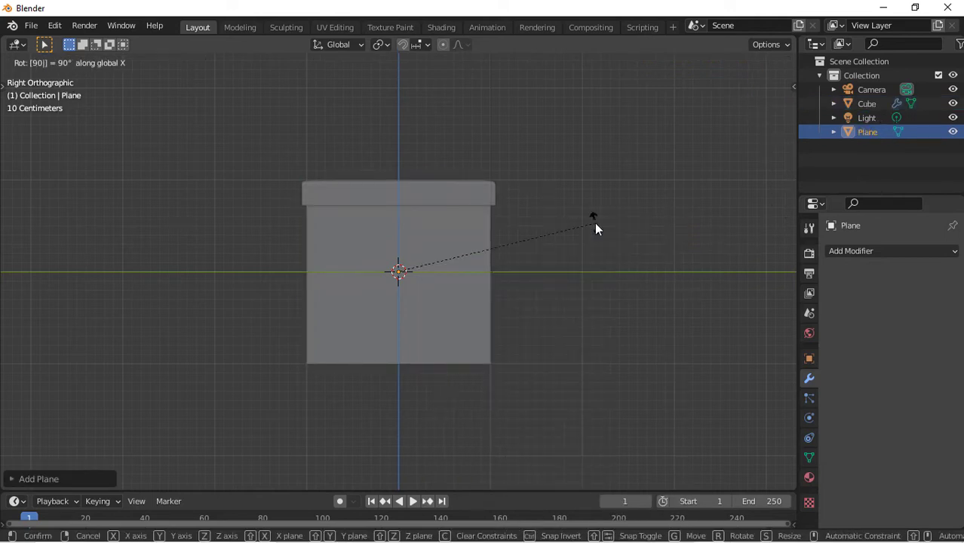
key(Return)
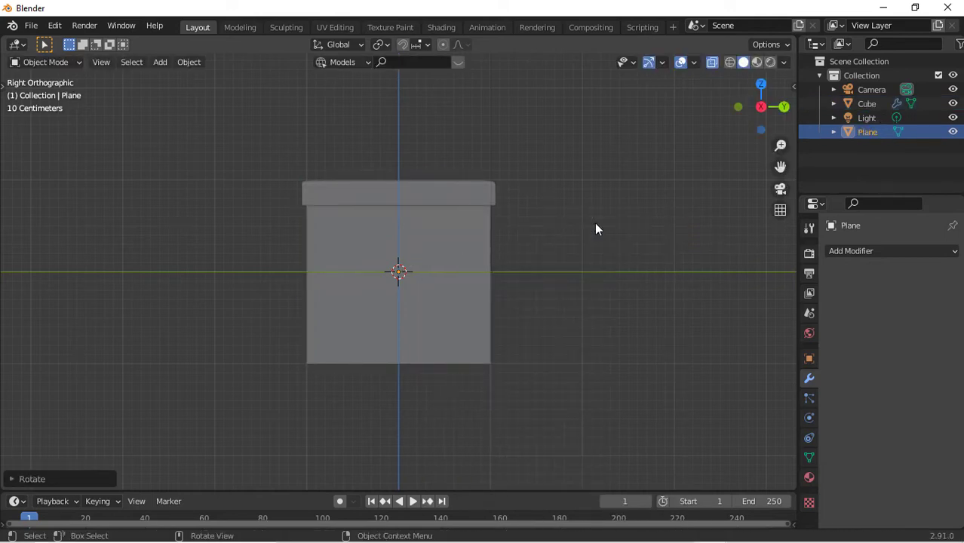
Step: Add a Solidify modifier to the plane and set its thickness to 0.02 m
click(844, 251)
click(702, 476)
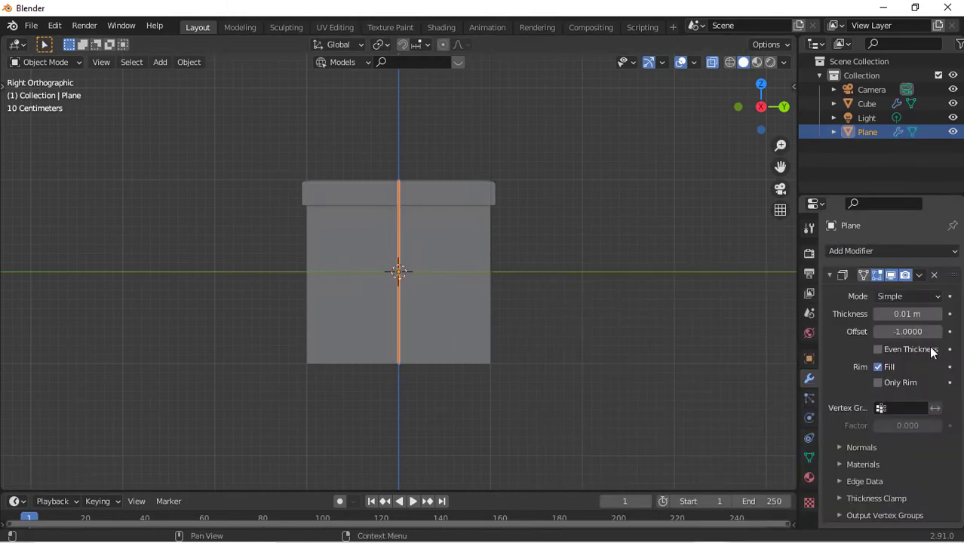
click(938, 314)
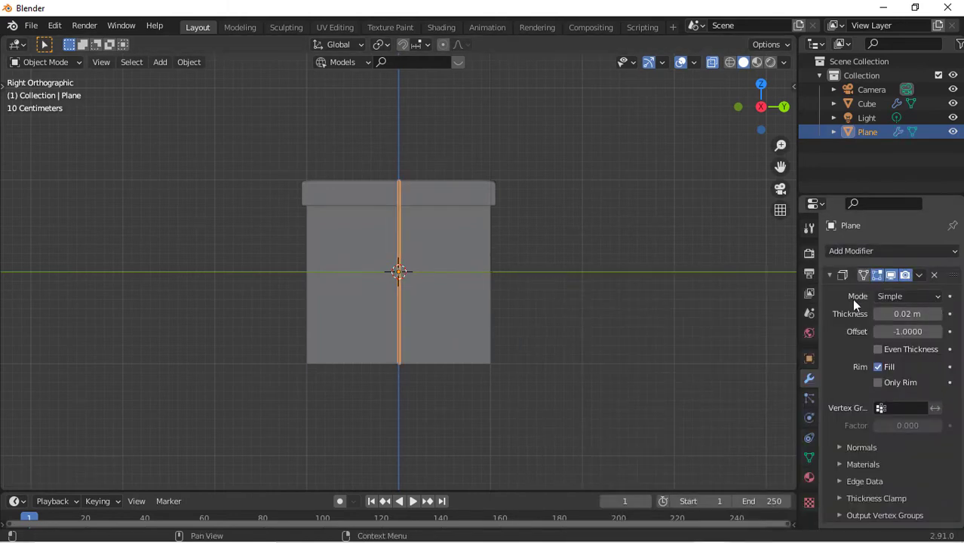
Step: Move the plane about -1.007 m along Y onto the side face of the box
key(g)
key(y)
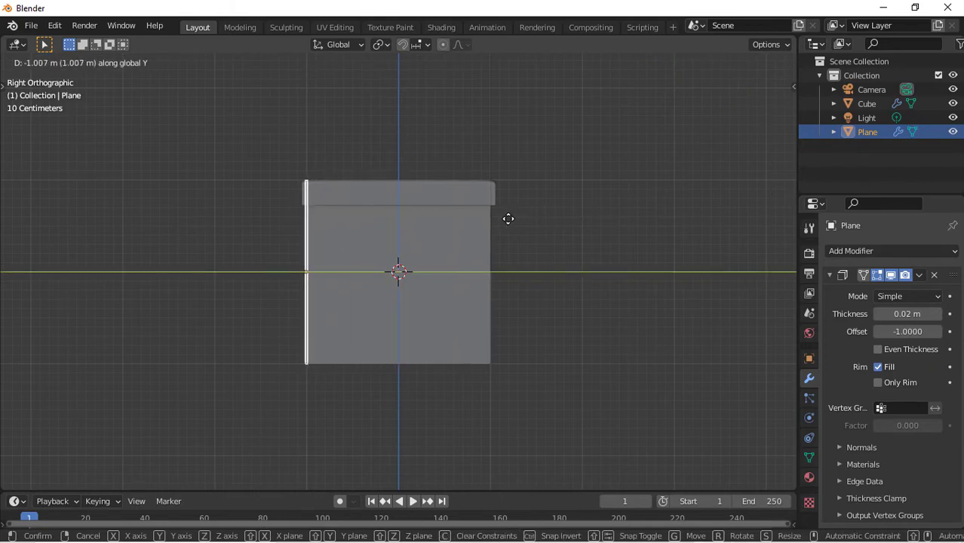
click(508, 219)
Step: Edit the plane's mesh and raise its top edge along Z to just above the lid's surface
scroll(508, 219, up, 4)
scroll(508, 218, down, 2)
key(Tab)
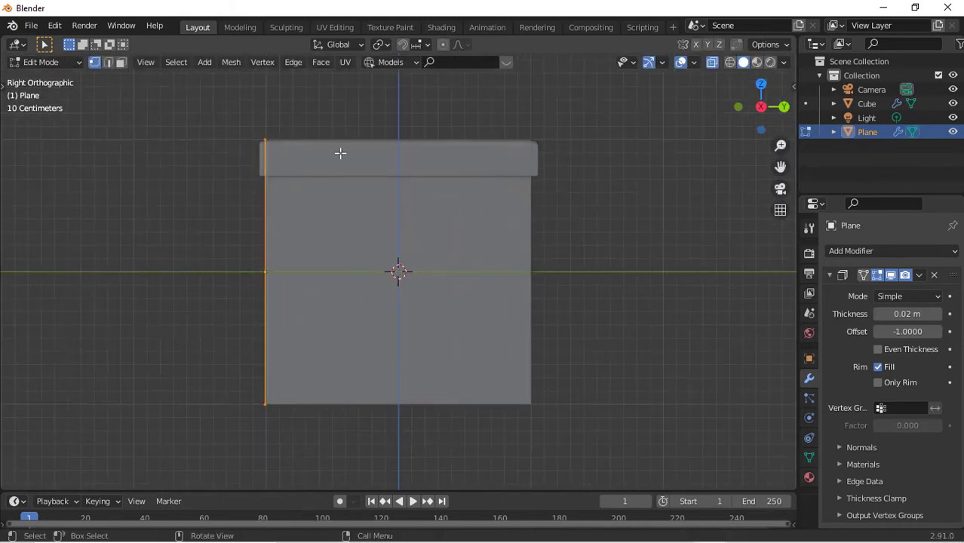
drag(243, 132, 318, 193)
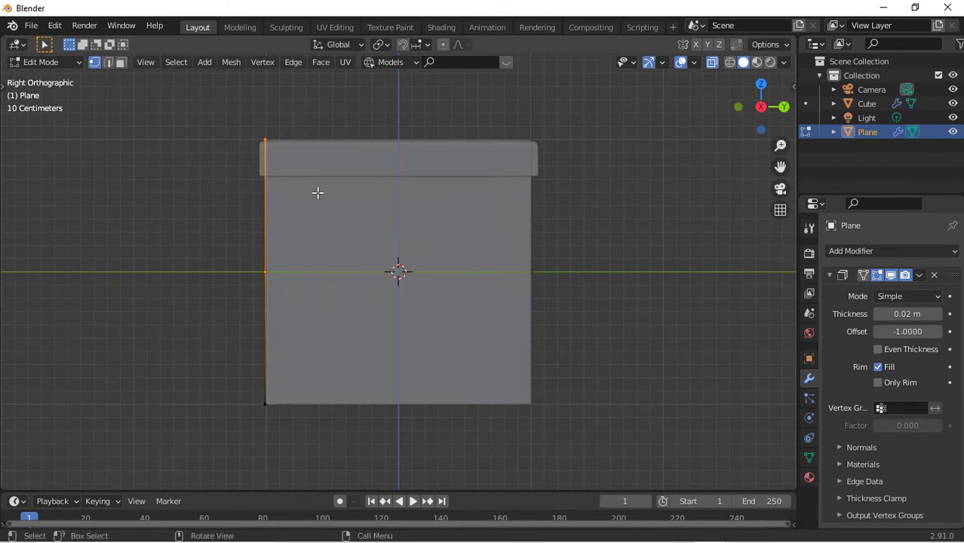
key(g)
key(z)
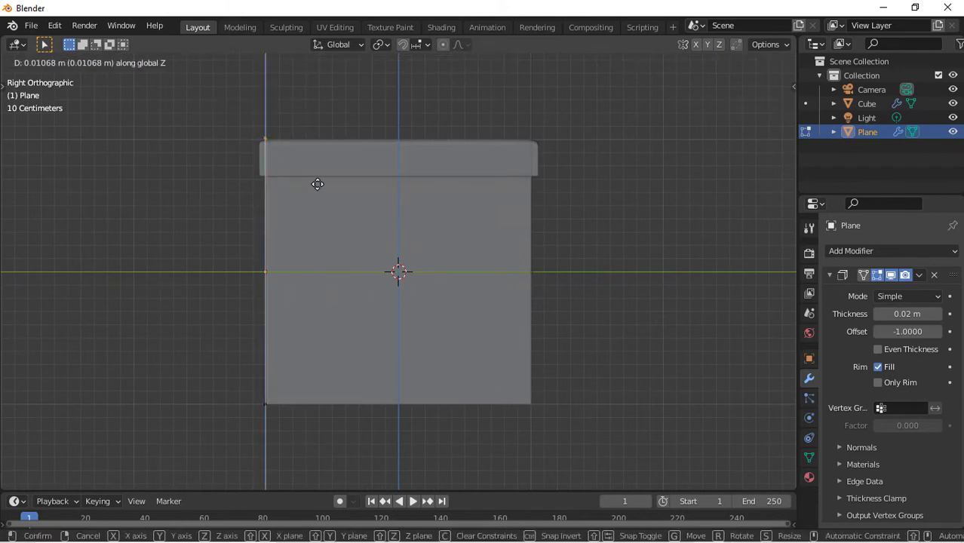
click(319, 190)
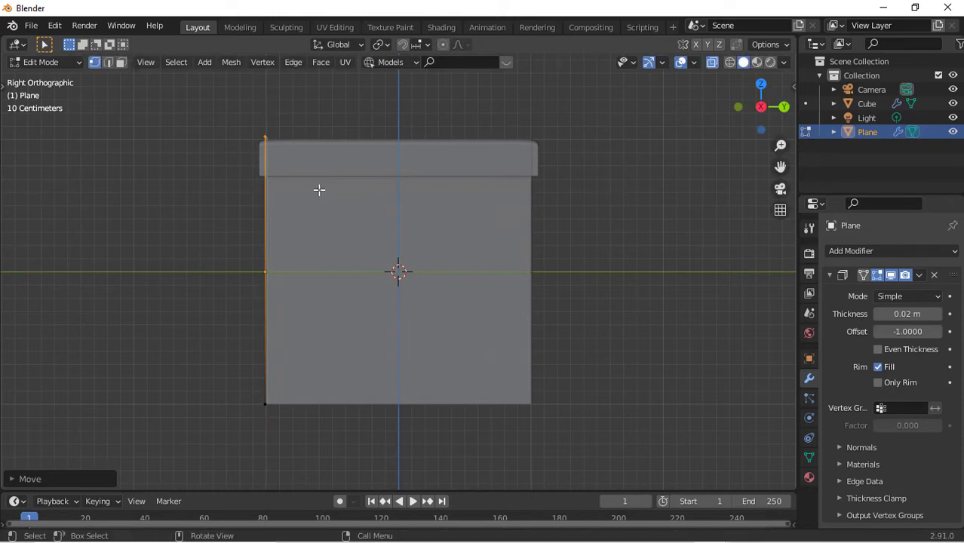
Step: Extrude the plane's top edge about 1 m along Y to the centre of the lid
key(g)
key(x)
key(y)
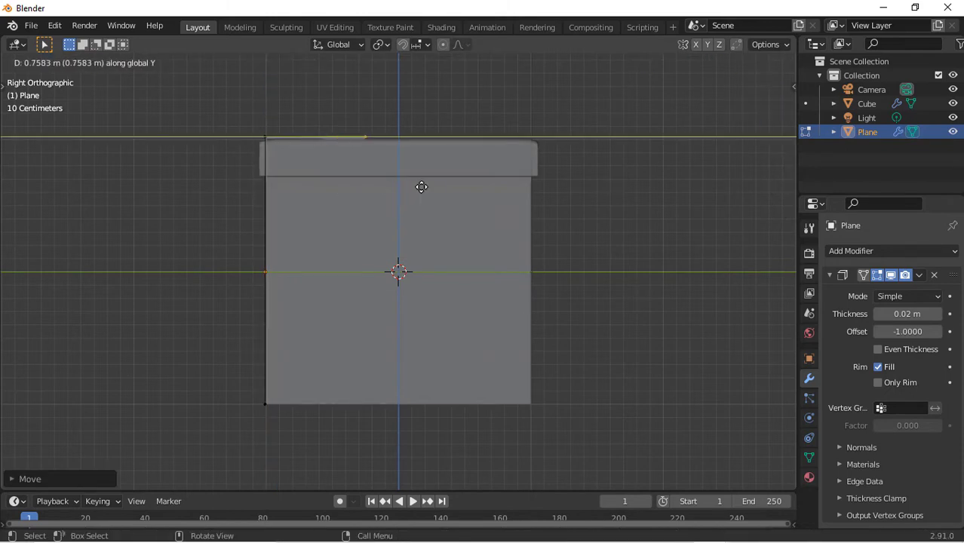
click(453, 186)
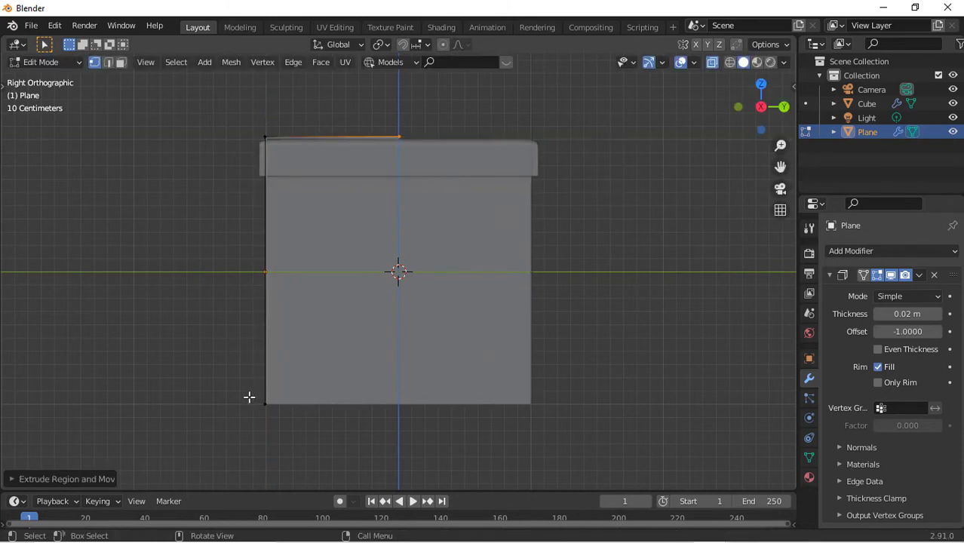
Step: Select the plane's bottom edge and lower it about 0.02 m along Z, just below the box's base
click(249, 397)
key(g)
key(z)
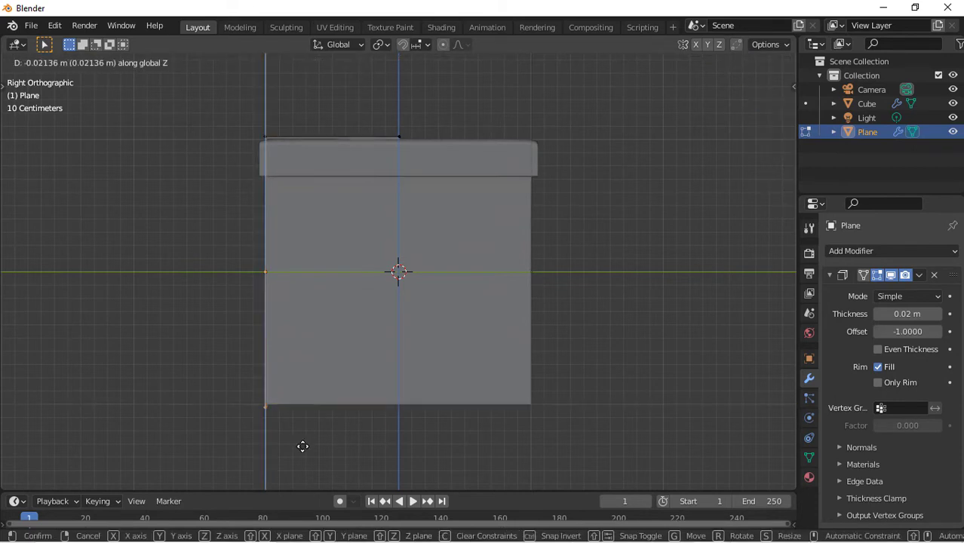
click(302, 446)
key(g)
key(y)
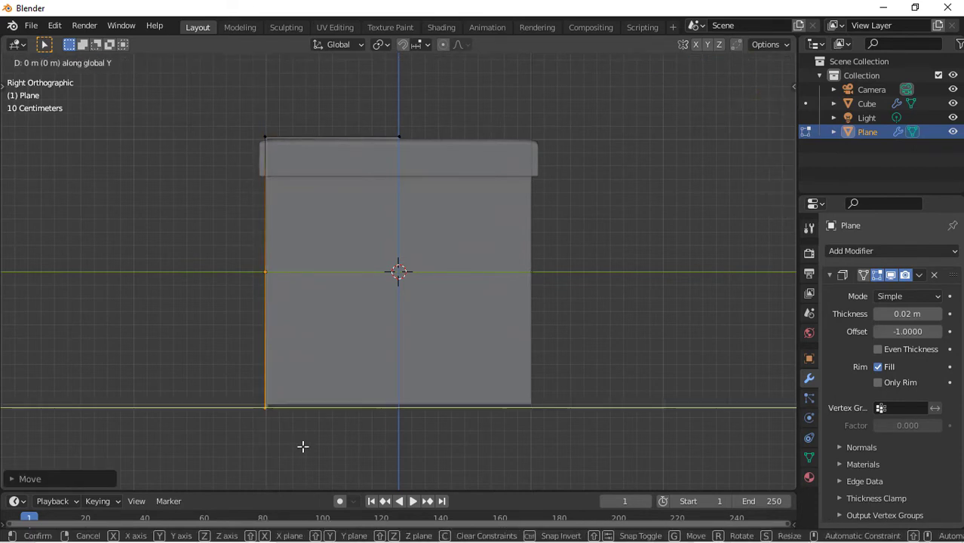
click(370, 436)
key(ctrl+z)
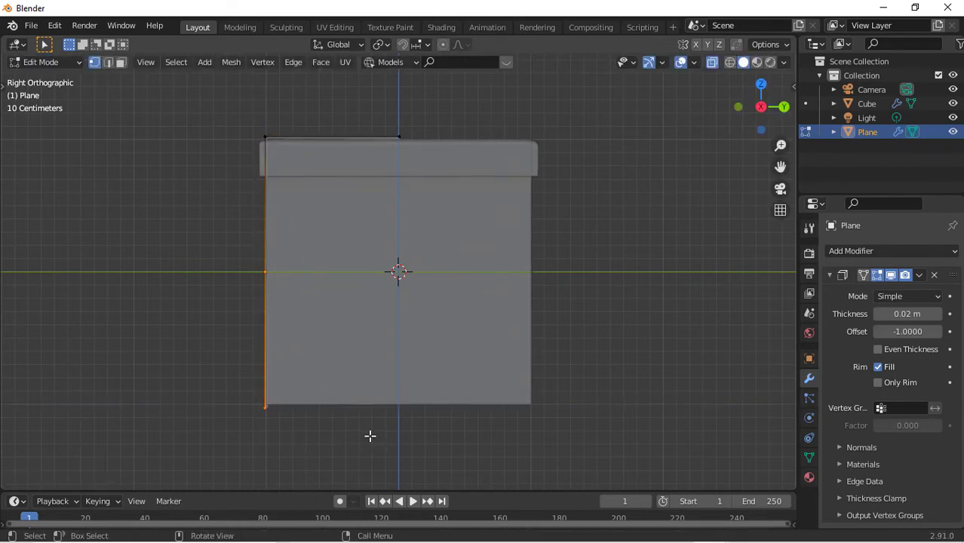
Step: Extrude the plane's bottom edge about 1 m along Y, beneath the box to its centre
key(e)
key(y)
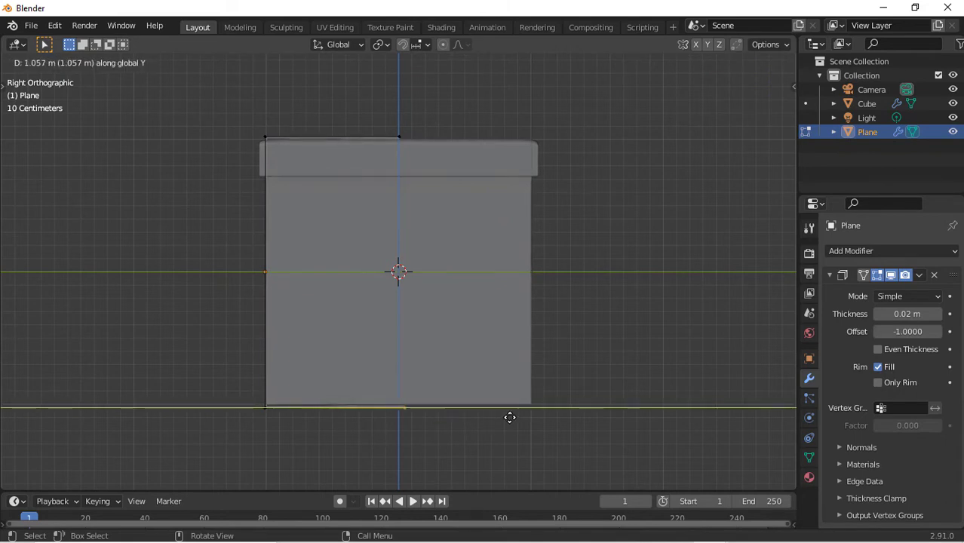
click(504, 416)
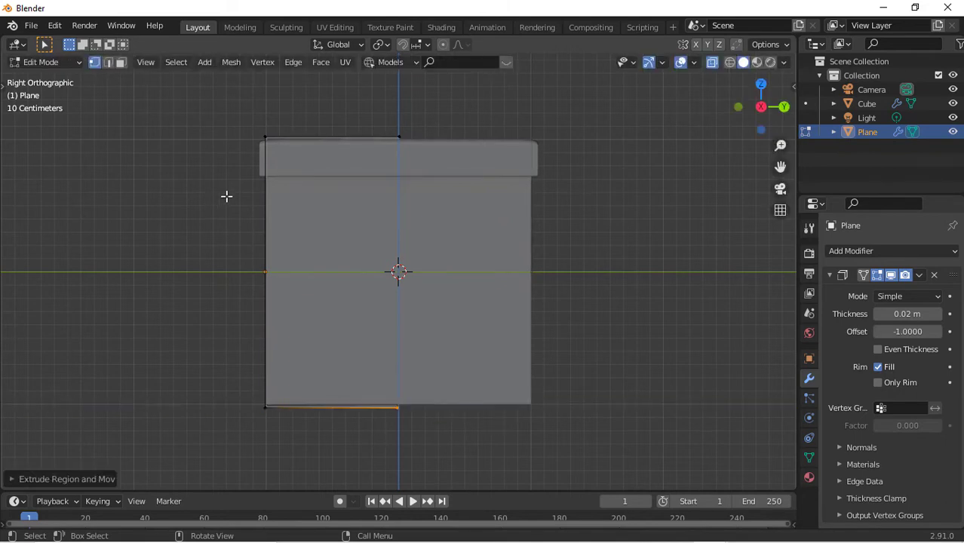
Step: Add a loop cut across the plane's vertical section and slide it up to just below the lid
key(ctrl+r)
click(263, 246)
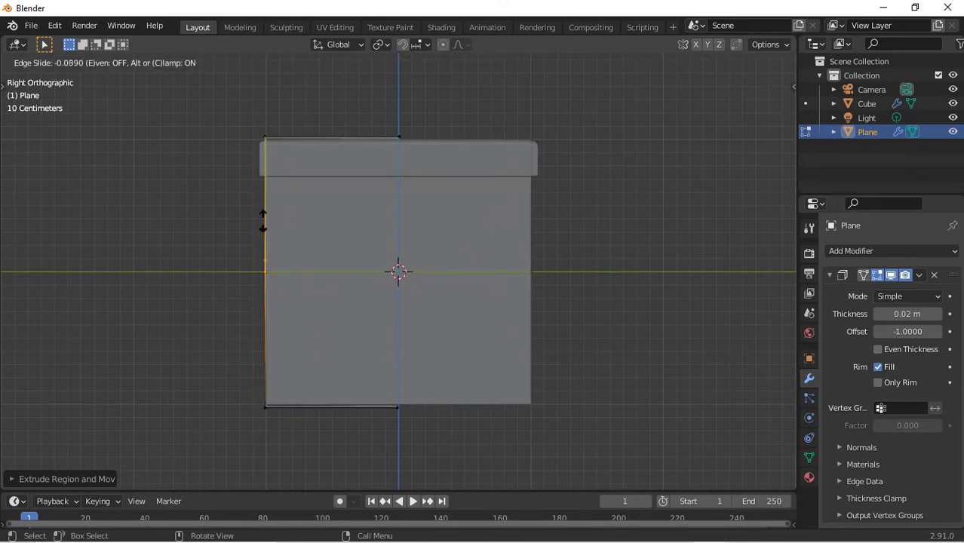
click(267, 154)
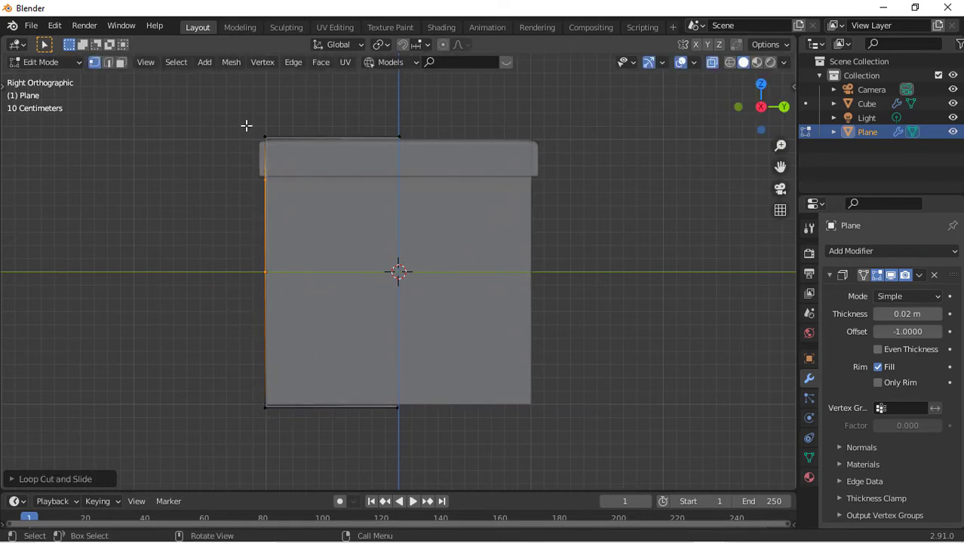
Step: Select the band's top corner and the new loop, and move them about -0.06 m along Y to clear the lid's overhang
drag(235, 128, 292, 209)
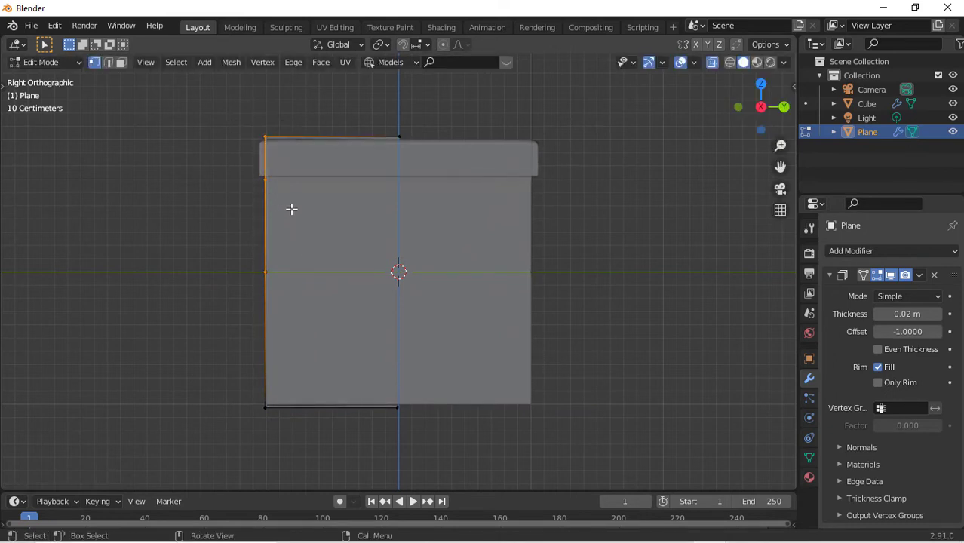
key(g)
key(y)
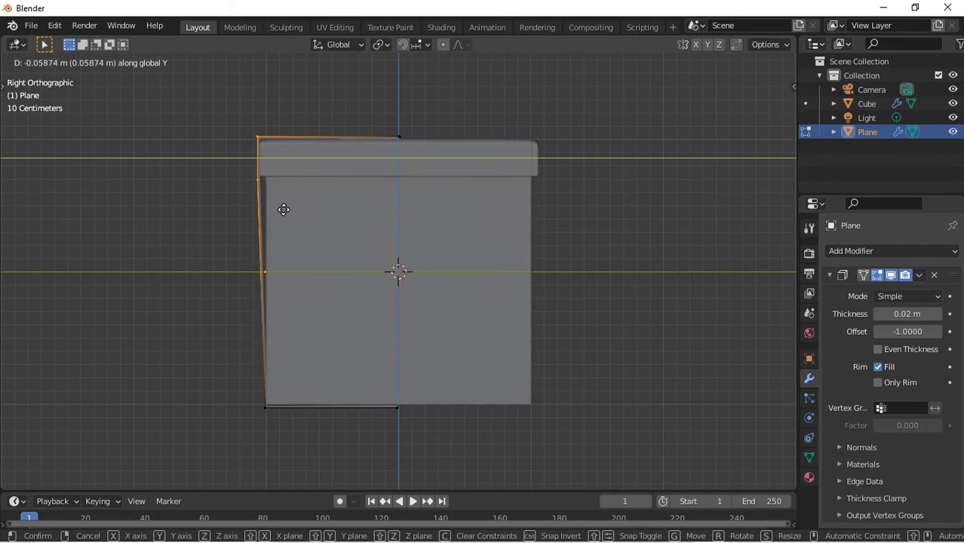
click(284, 210)
Step: Select only the loop just below the lid and move it about 0.01 m along Y toward the box
click(258, 184)
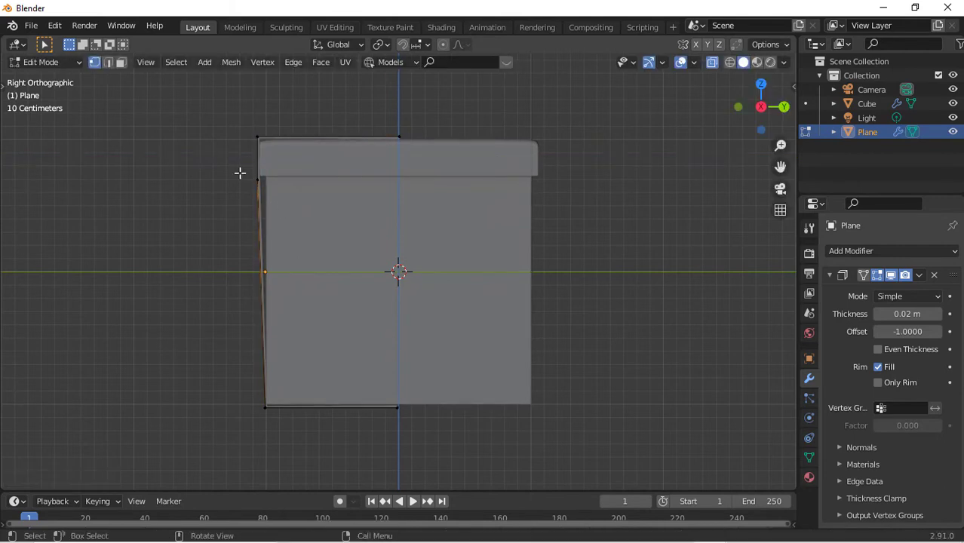
drag(241, 173, 307, 219)
key(h)
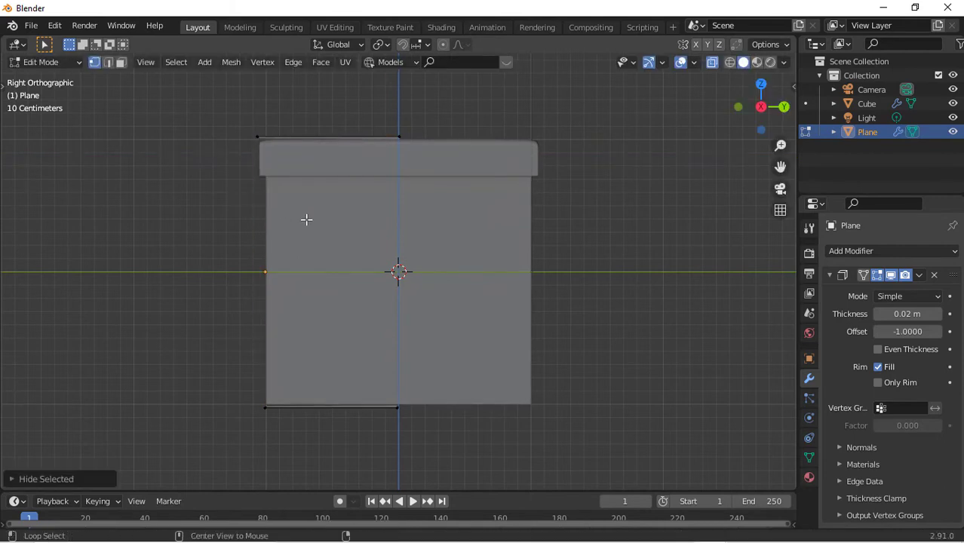
key(alt+h)
key(g)
key(y)
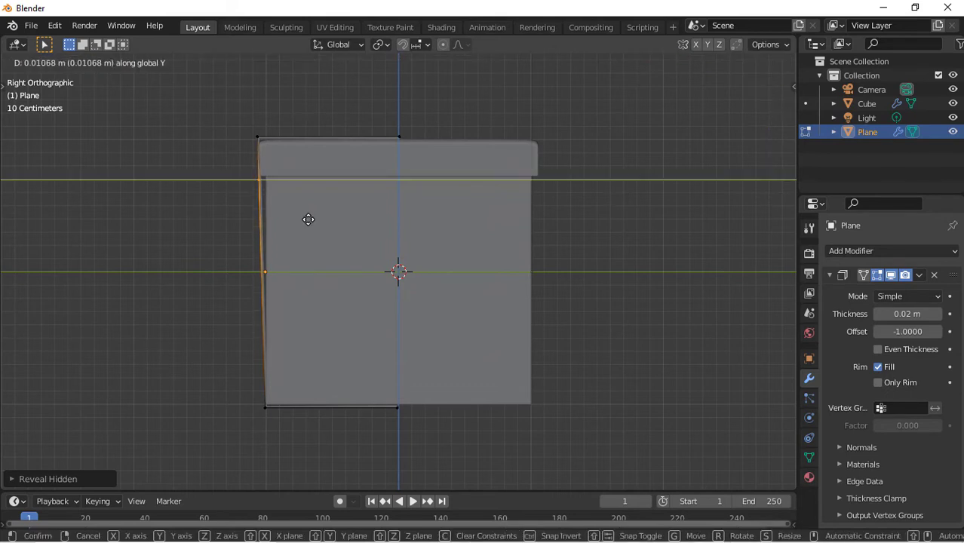
click(309, 220)
Step: Return to Object Mode and set the band's origin to the 3D cursor
key(Tab)
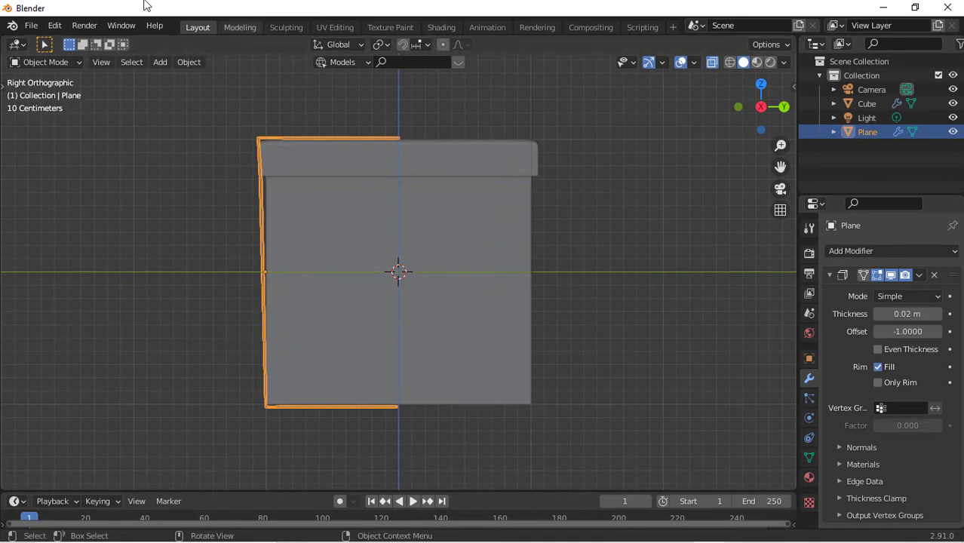
click(188, 62)
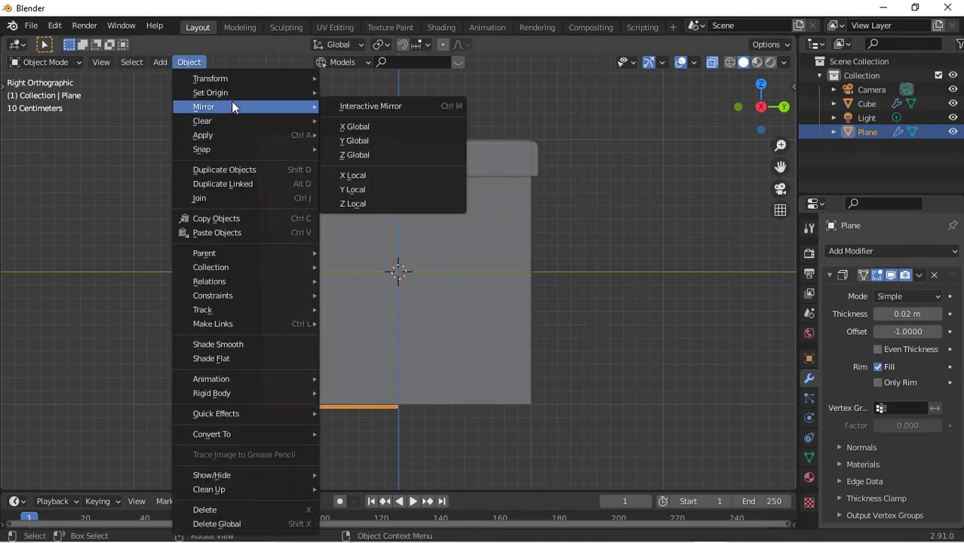
mouse_move(228, 92)
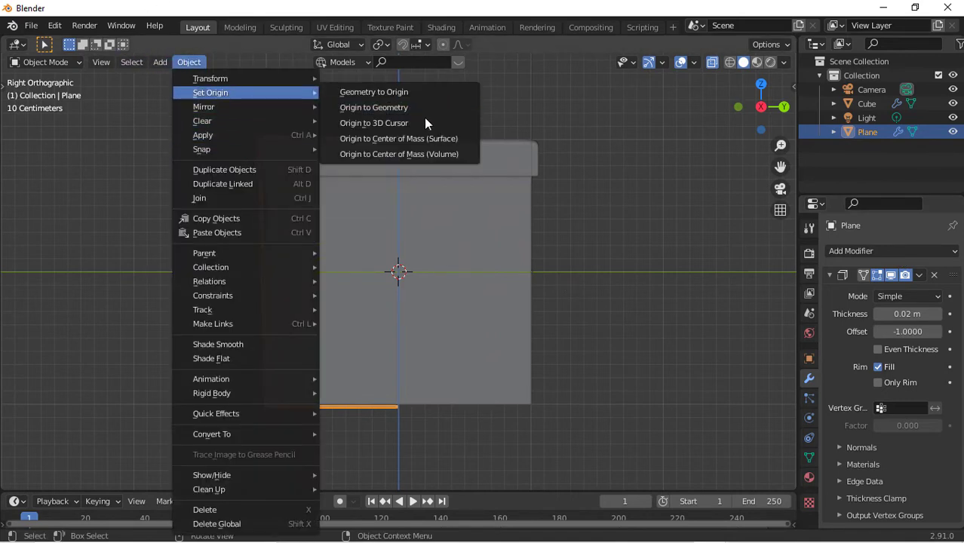
click(400, 124)
Step: Add a Mirror modifier to the band and set its axis to Z only, completing the wrap around the box
click(908, 252)
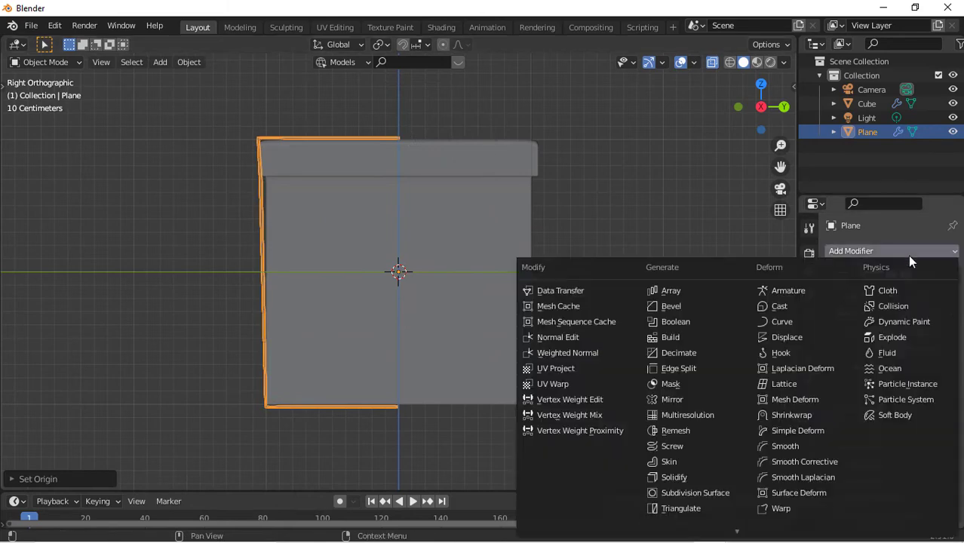
click(672, 399)
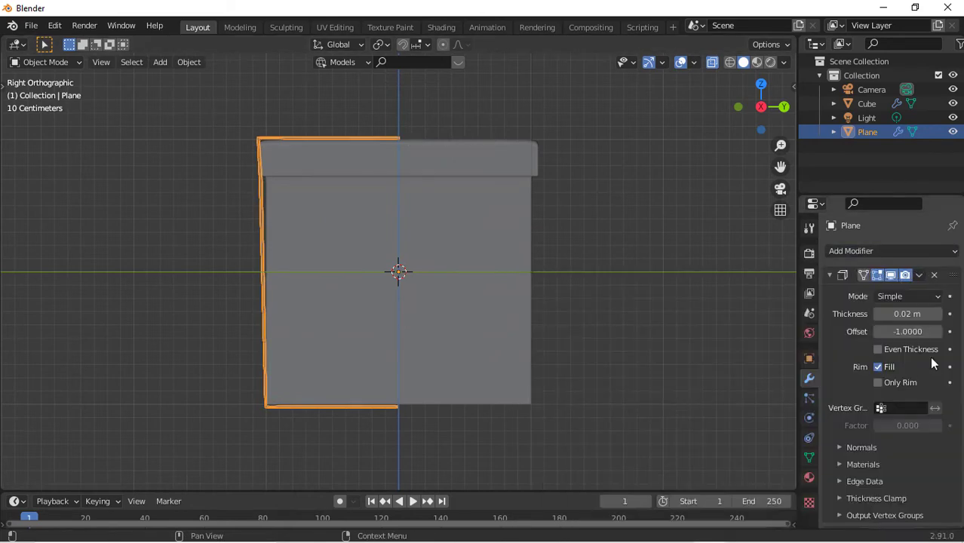
scroll(898, 526, down, 5)
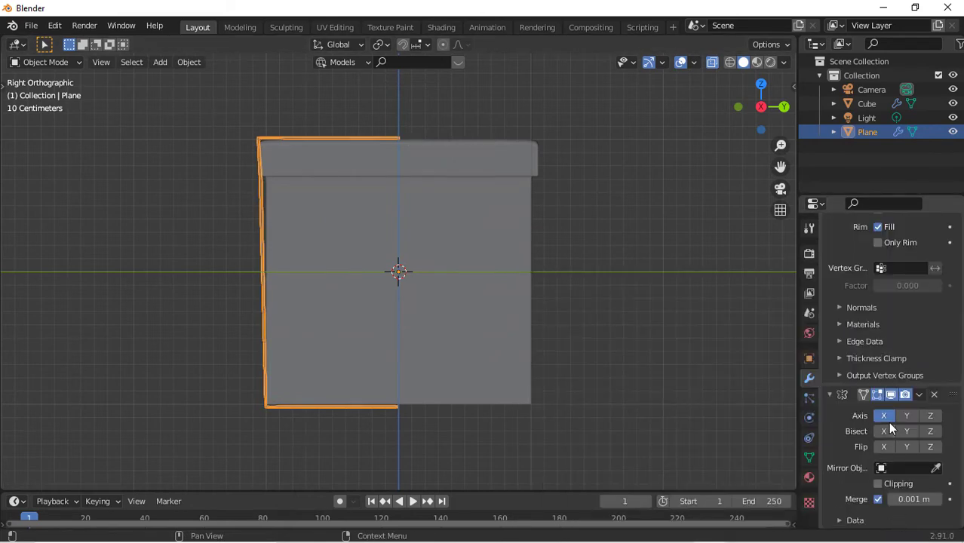
click(930, 416)
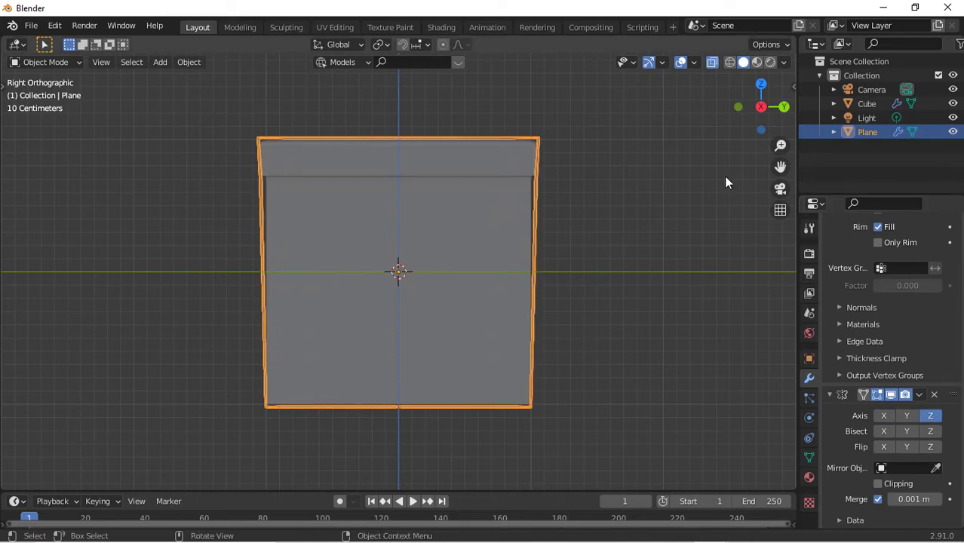
Step: Scale the band down along X to a narrow ribbon around the middle of the box
drag(742, 121, 618, 208)
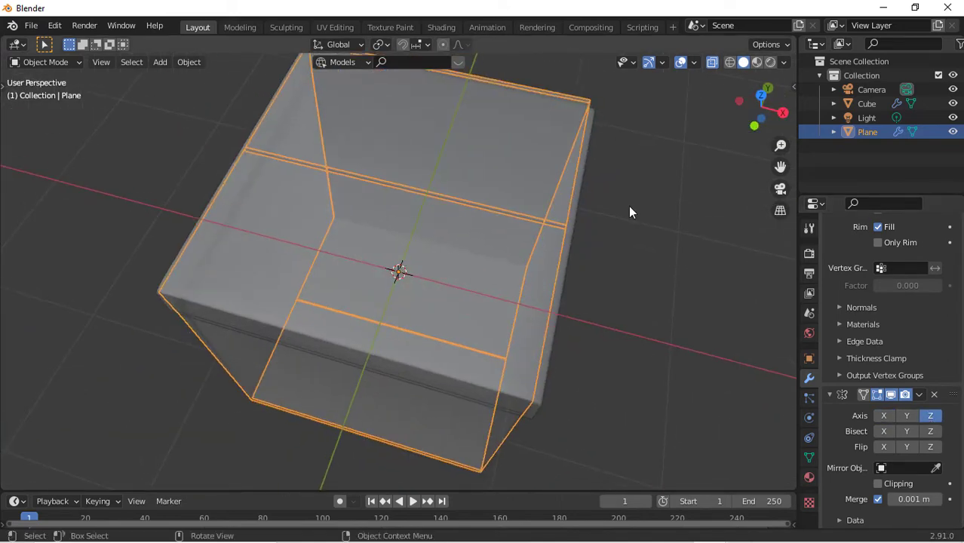
key(s)
key(x)
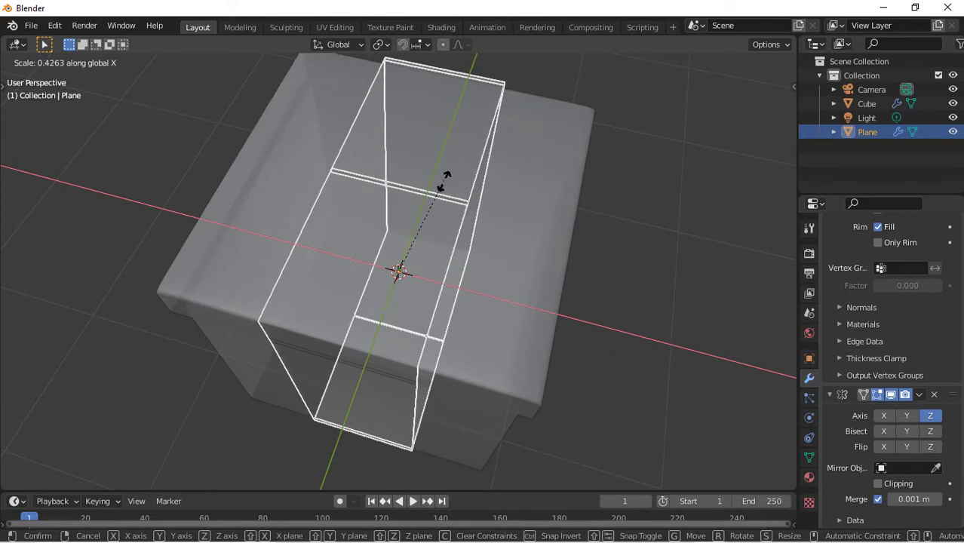
click(419, 245)
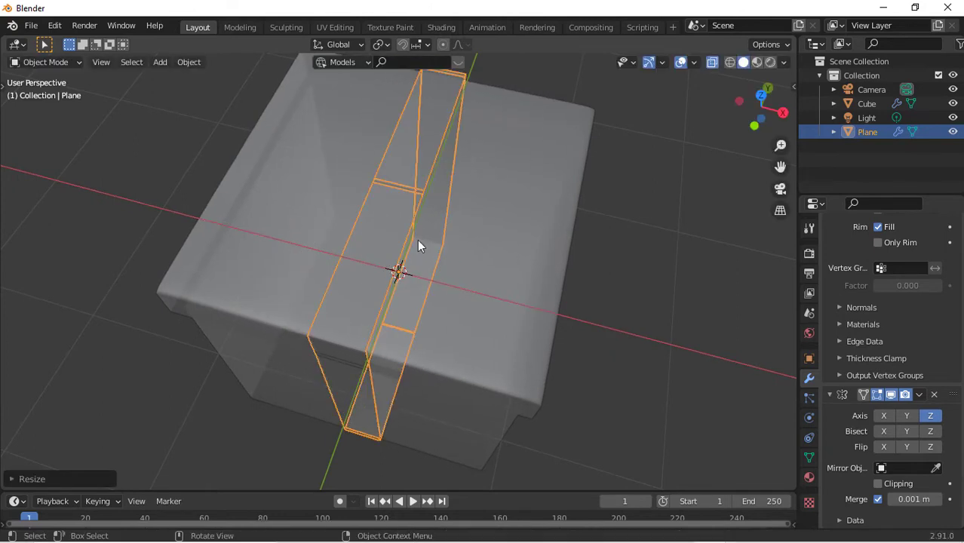
Step: Duplicate the ribbon in place and rotate the copy 90° about Z so the two ribbons cross
key(shift+d)
right_click(623, 226)
text(rz)
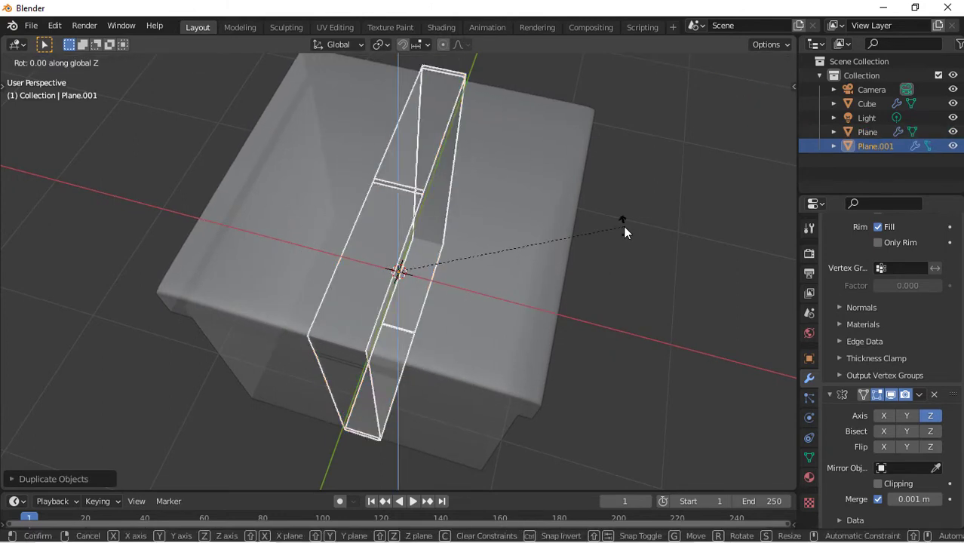
text(90)
key(Return)
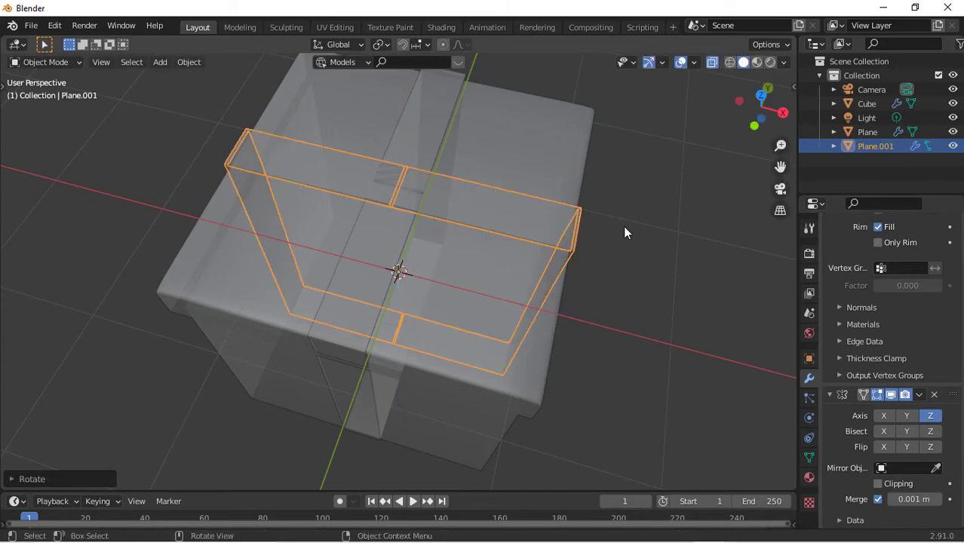
Step: Turn off X-ray and move the duplicate ribbon's edge just below the lid slightly outward along X
key(Tab)
click(711, 63)
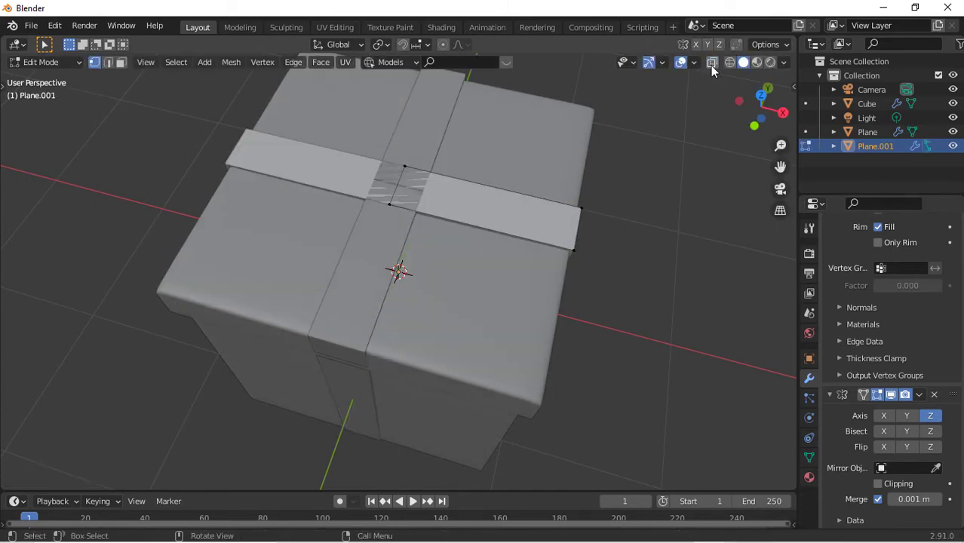
drag(764, 106, 698, 128)
key(g)
key(x)
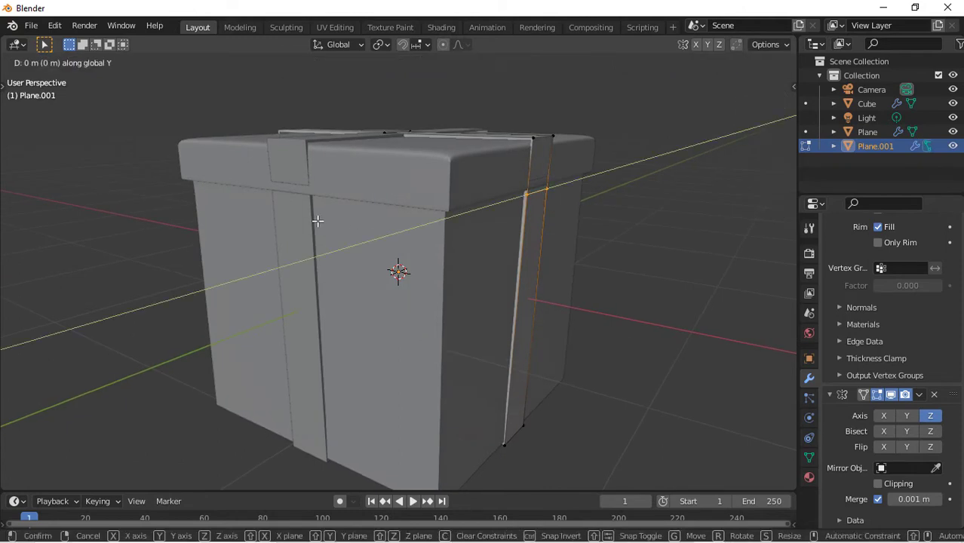
click(320, 221)
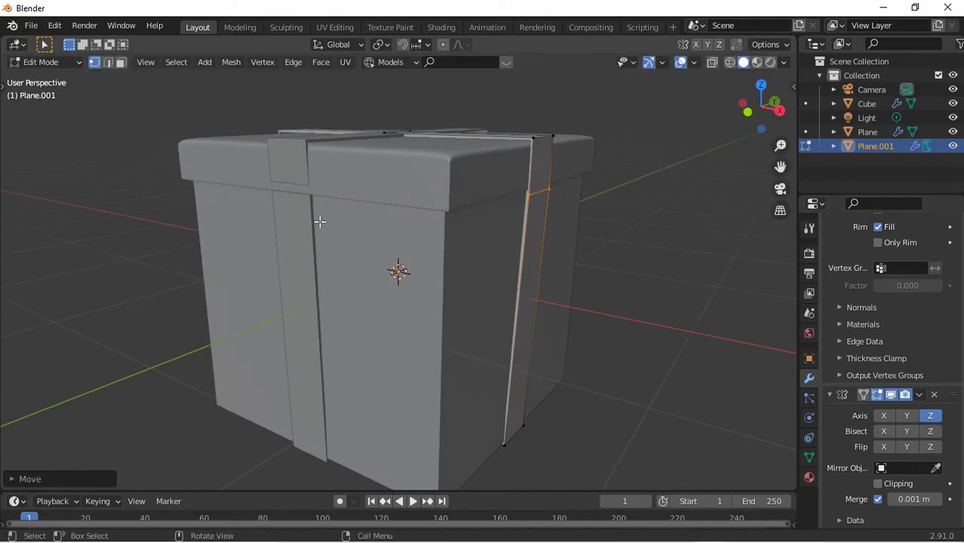
key(alt+a)
key(Tab)
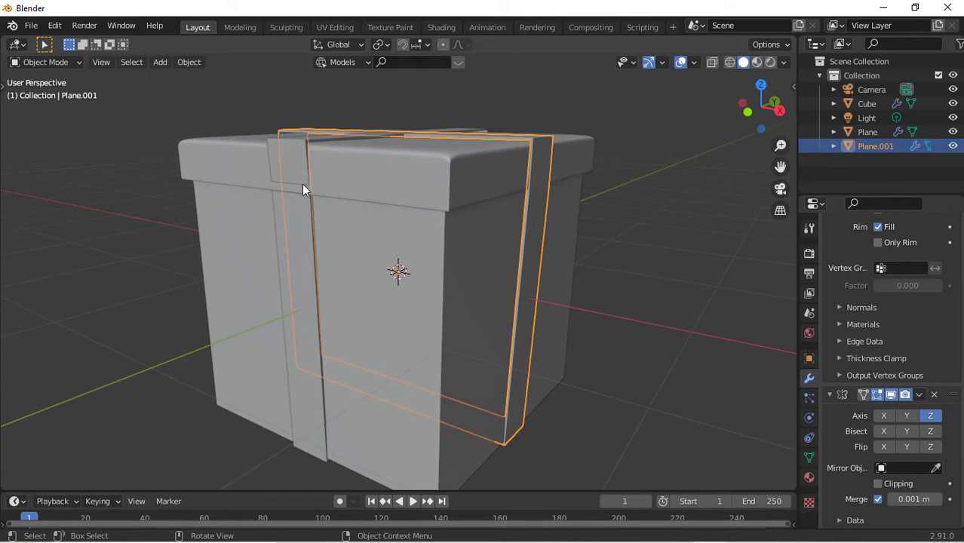
Step: Try to move the original ribbon's edge just below the lid slightly outward along Y
click(286, 168)
key(Tab)
click(290, 194)
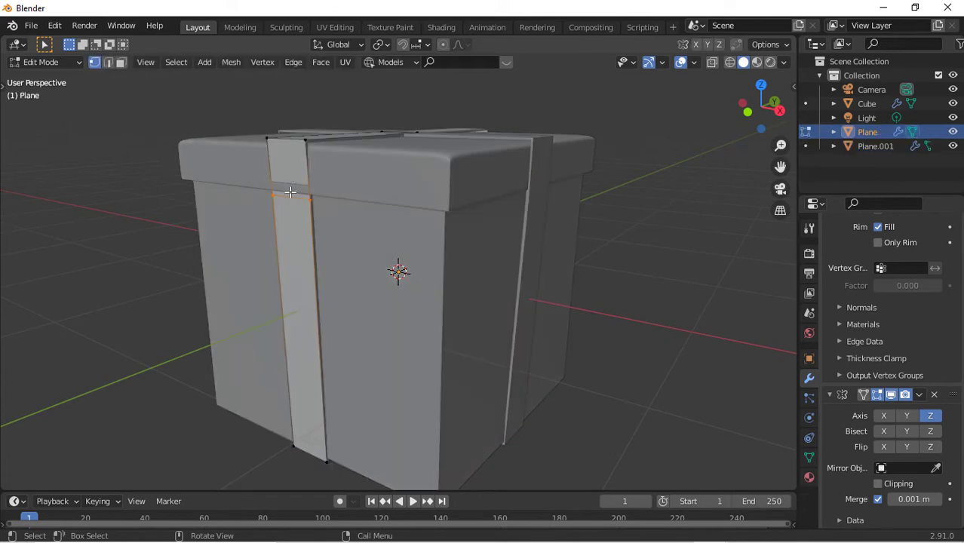
key(g)
key(y)
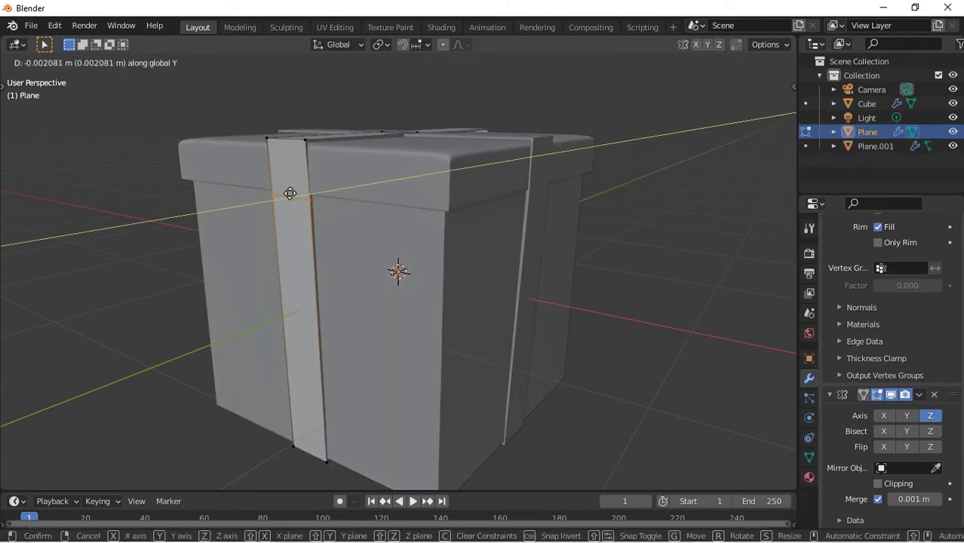
key(Escape)
key(Tab)
Step: Select both ribbons and scale them together very slightly along Z in a side view
click(743, 91)
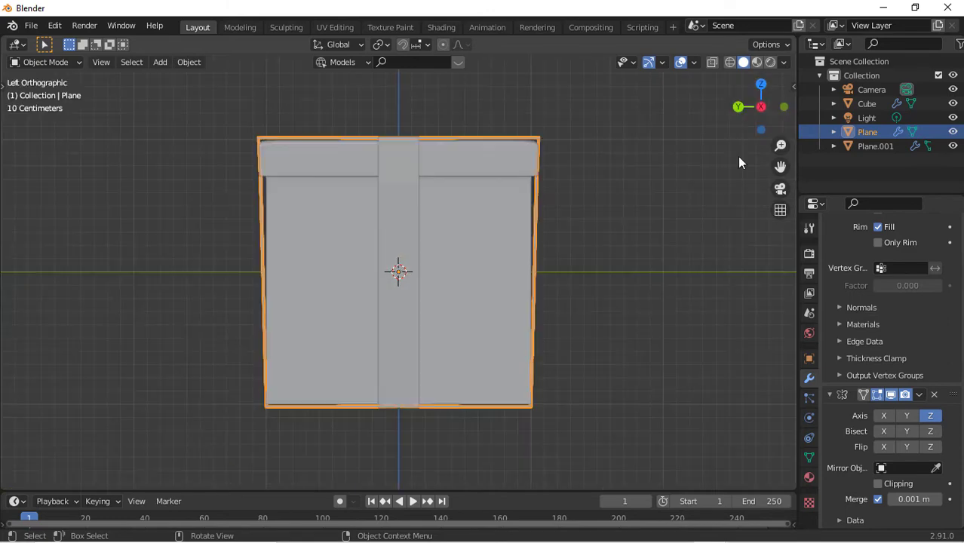
drag(768, 87, 763, 106)
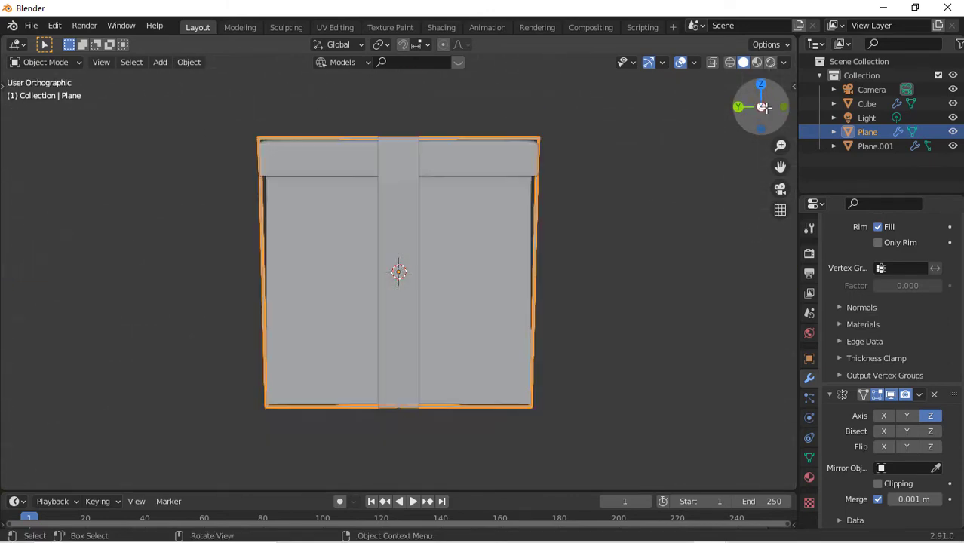
shift+click(398, 201)
key(s)
key(z)
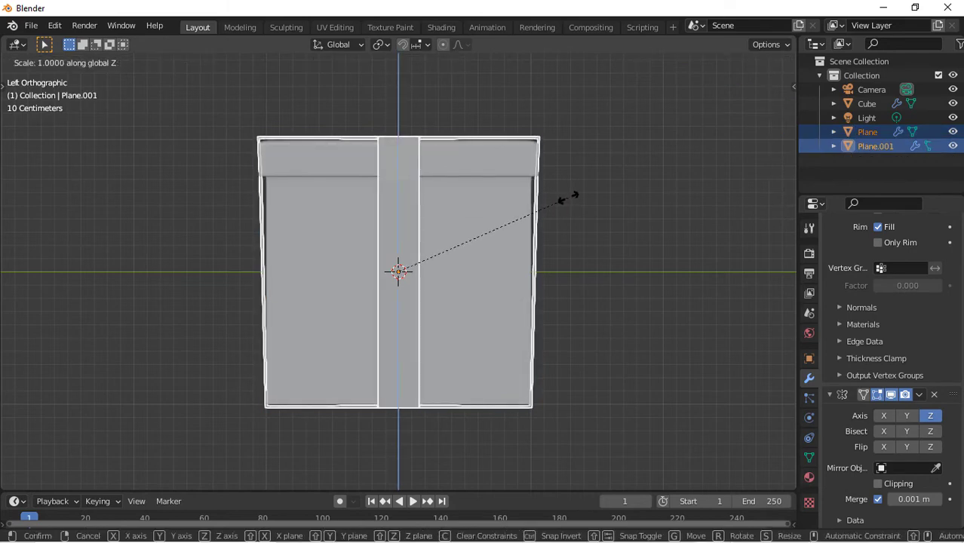
click(565, 199)
middle_drag(565, 199, 588, 162)
click(590, 163)
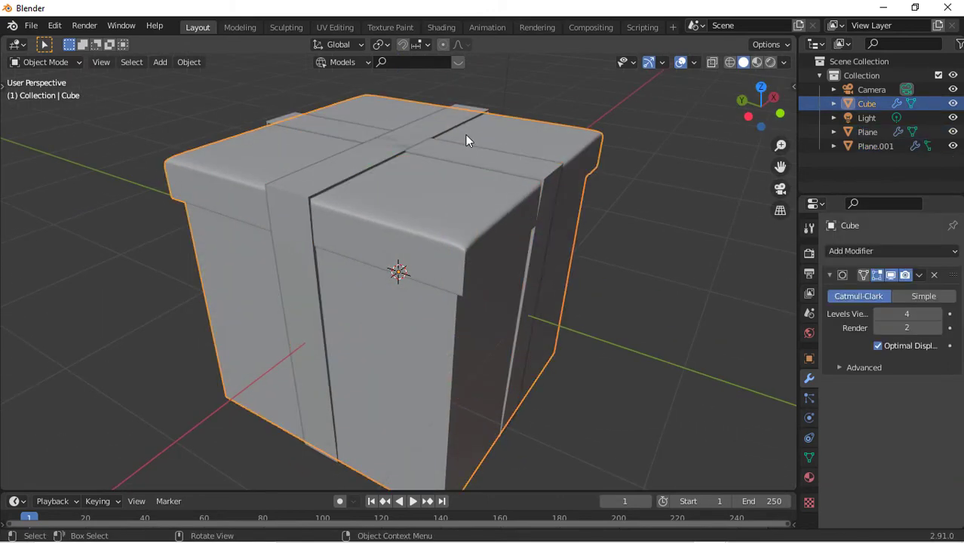
Step: Edit the original ribbon's mesh and select its end vertices at the centre of the lid
click(457, 151)
key(Tab)
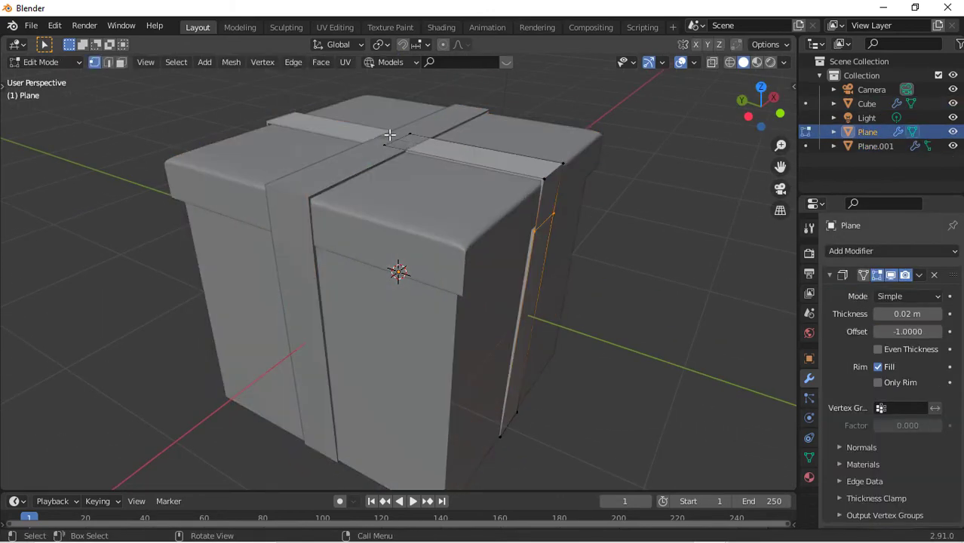
drag(357, 107, 430, 170)
Step: Try to duplicate the selected end vertices in place, and undo the duplication
click(228, 63)
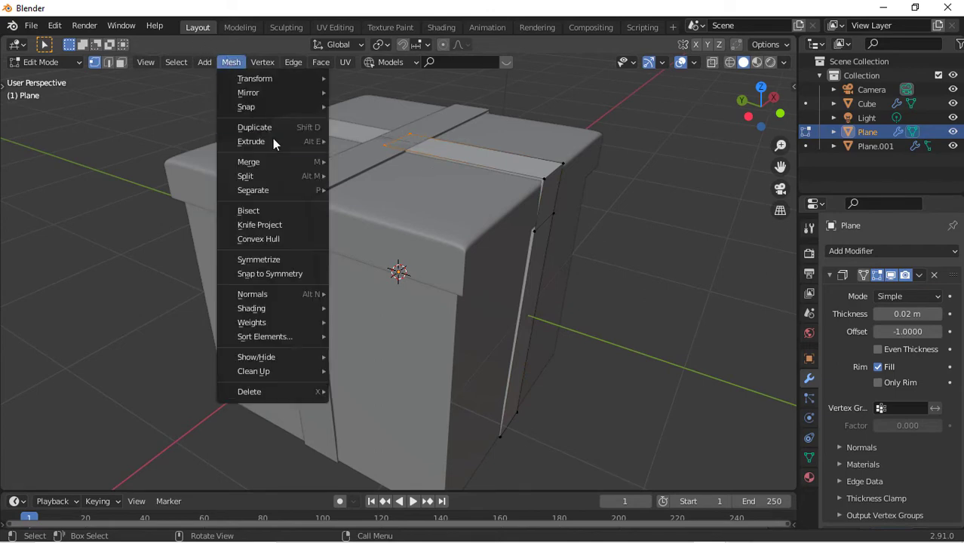
click(259, 120)
right_click(329, 123)
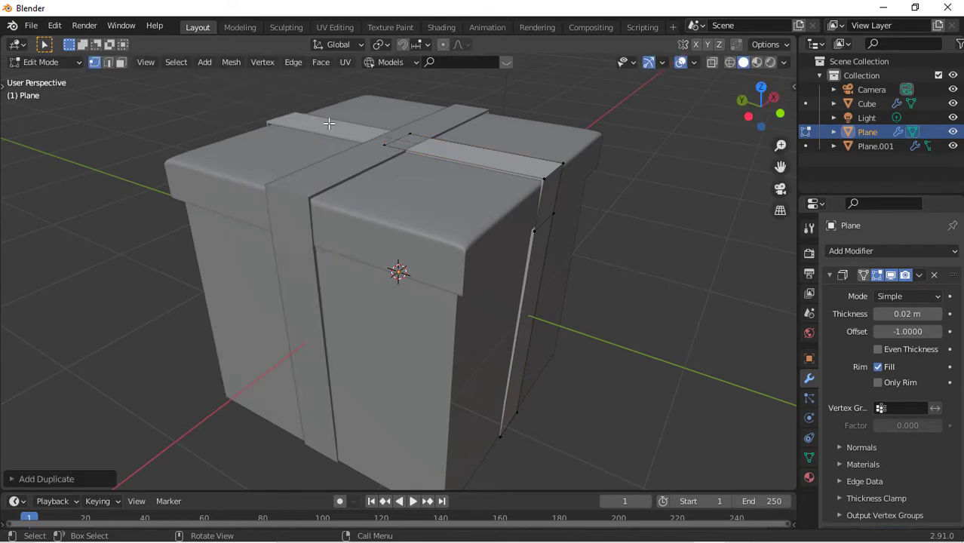
key(ctrl+z)
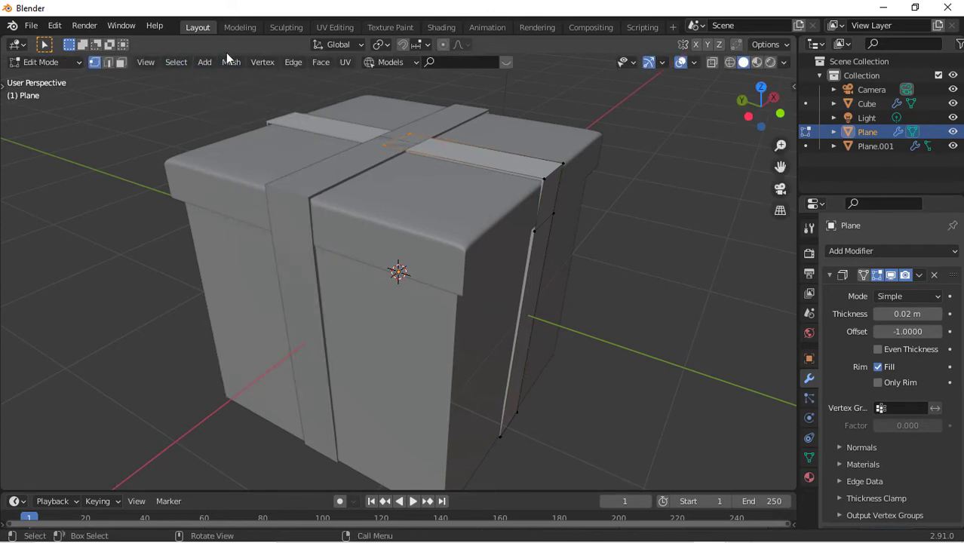
Step: Snap the 3D cursor to the ribbon vertices selected at the lid's centre and return to Object Mode
click(231, 62)
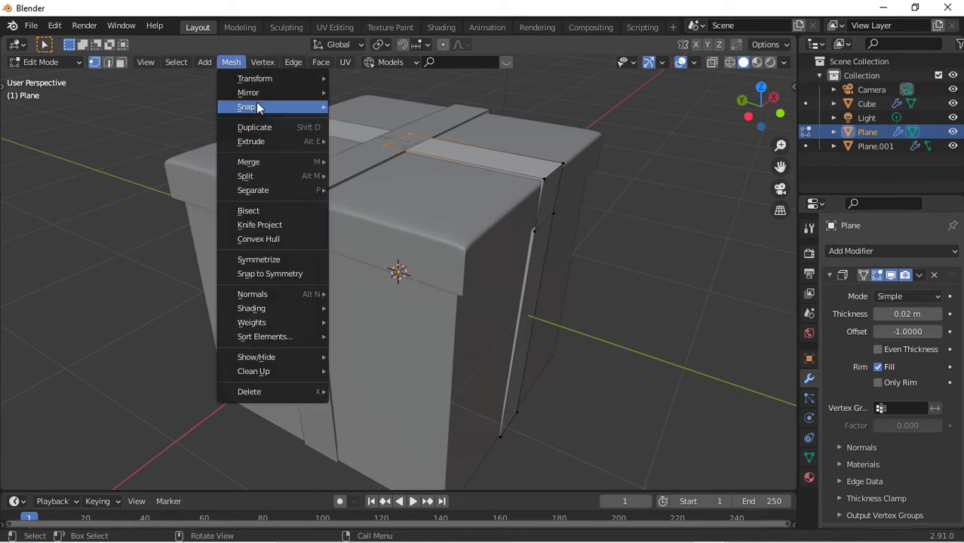
mouse_move(273, 106)
click(411, 169)
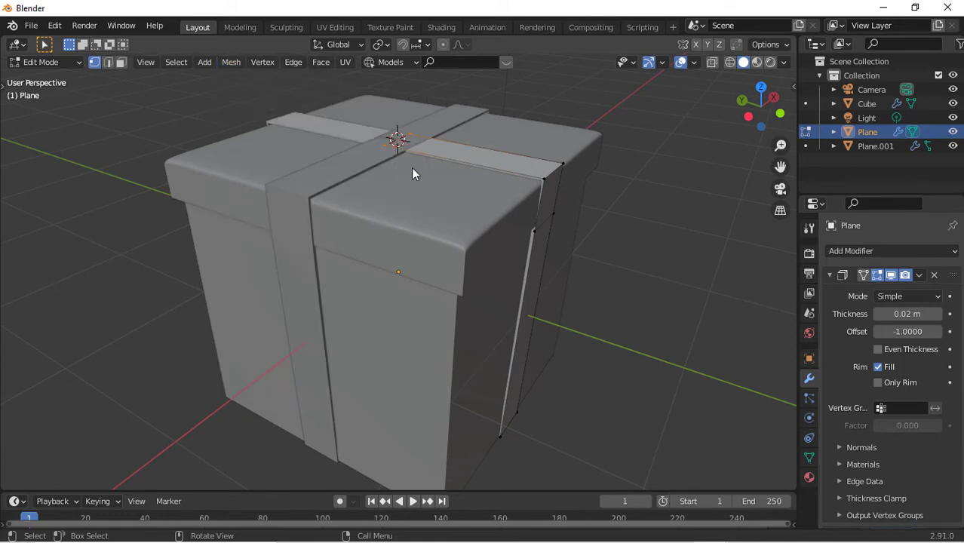
key(Tab)
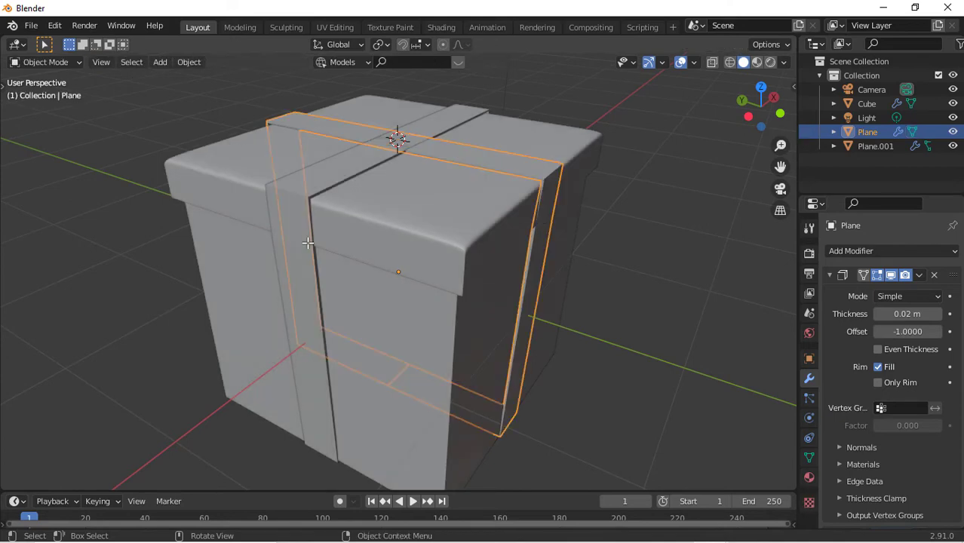
Step: Add a cube at the 3D cursor and scale it down uniformly to the ribbon's width in a side view
key(shift+a)
mouse_move(308, 242)
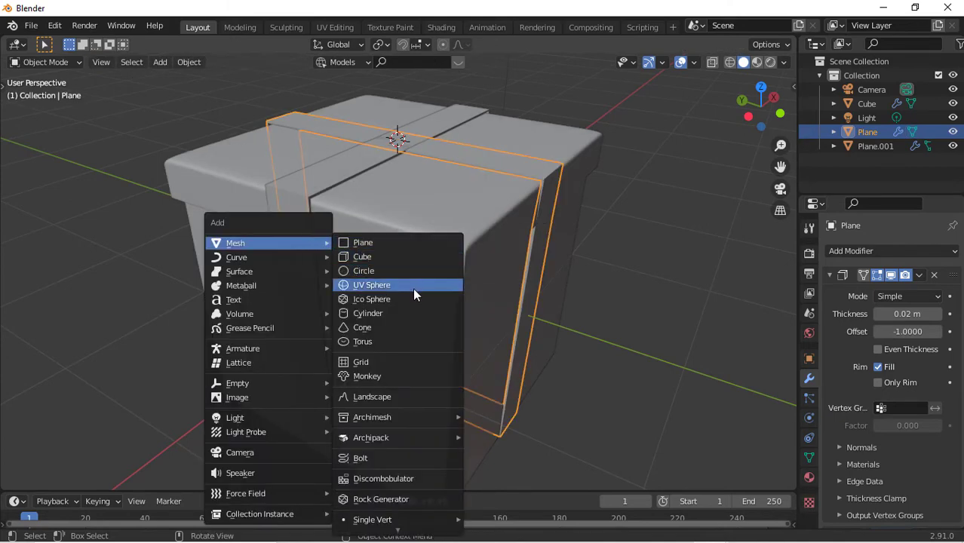
click(393, 261)
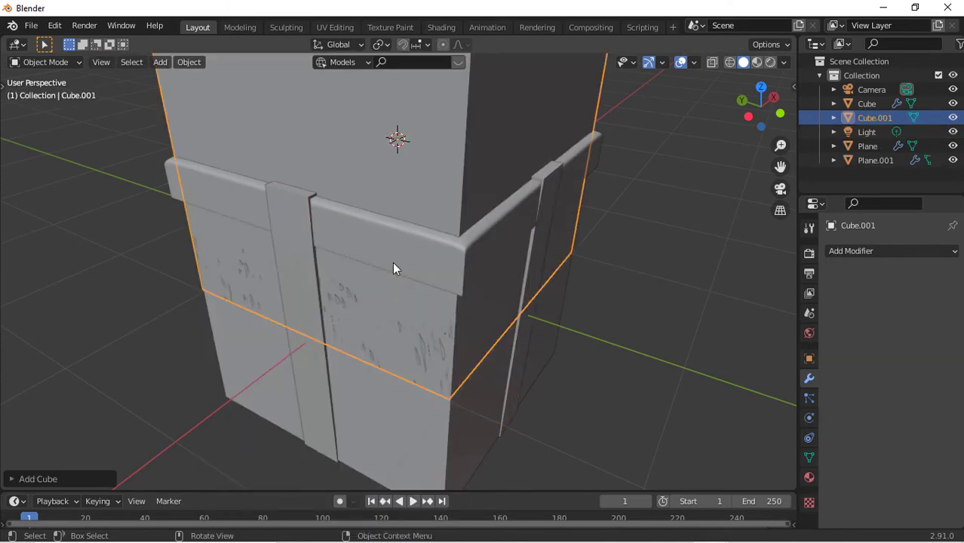
click(503, 139)
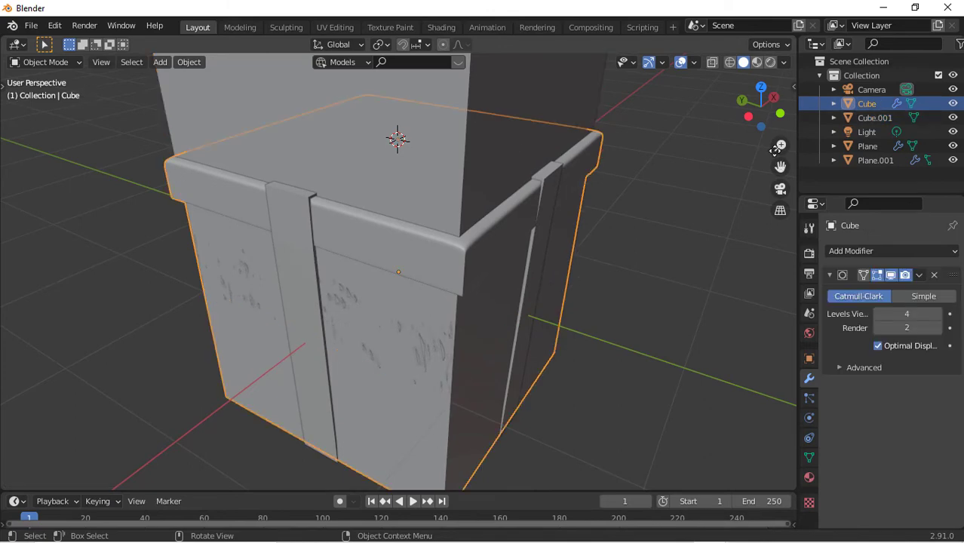
click(749, 116)
key(s)
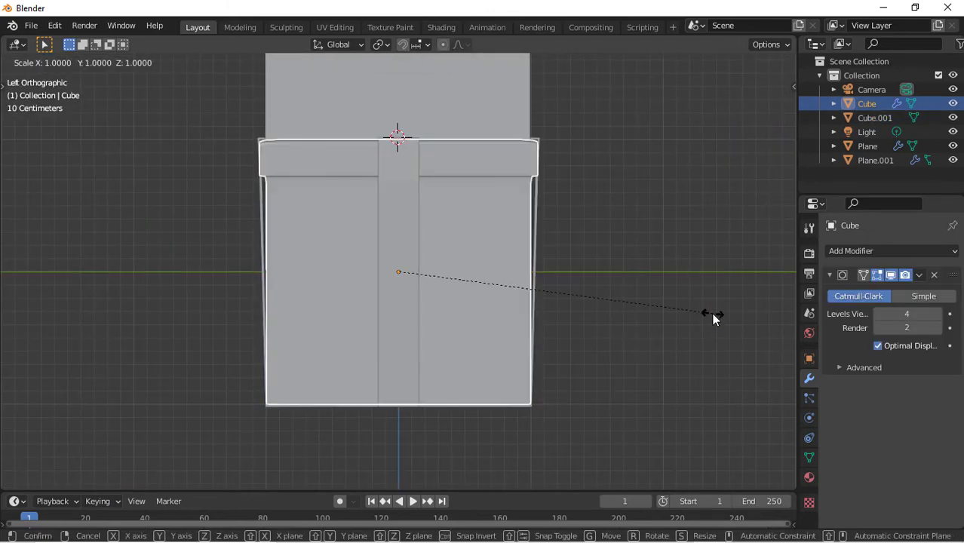
click(715, 318)
click(453, 104)
key(s)
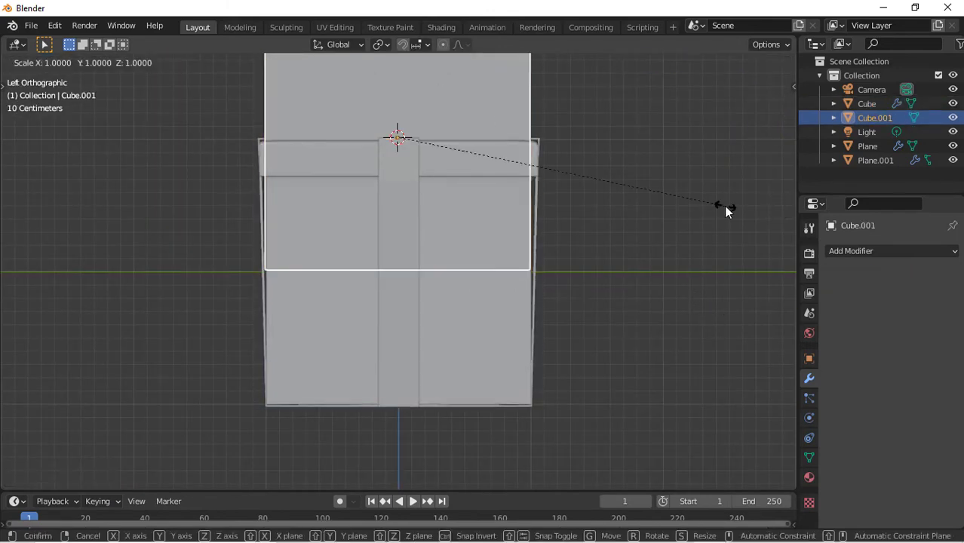
click(443, 121)
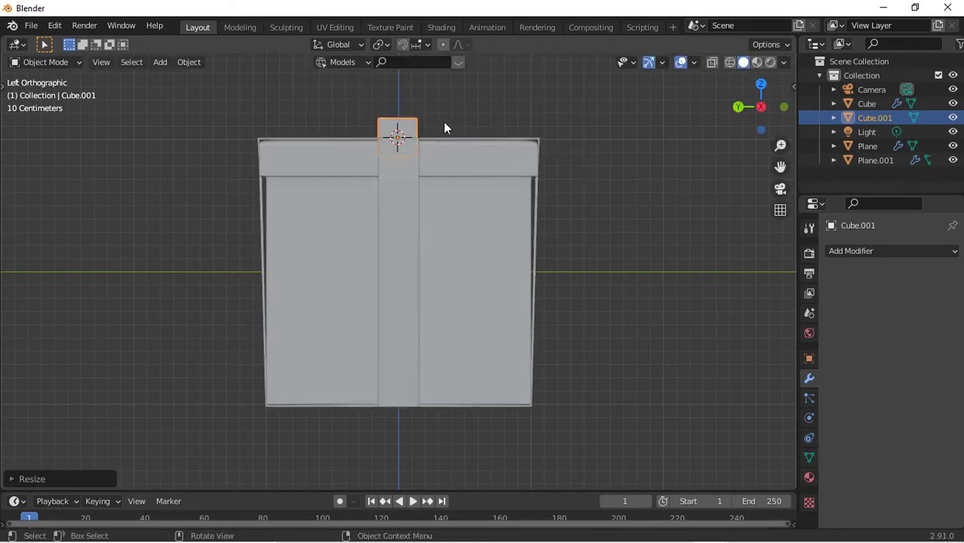
Step: Move the small cube about -0.29 m along Y, just beside the crossing ribbon
key(g)
key(y)
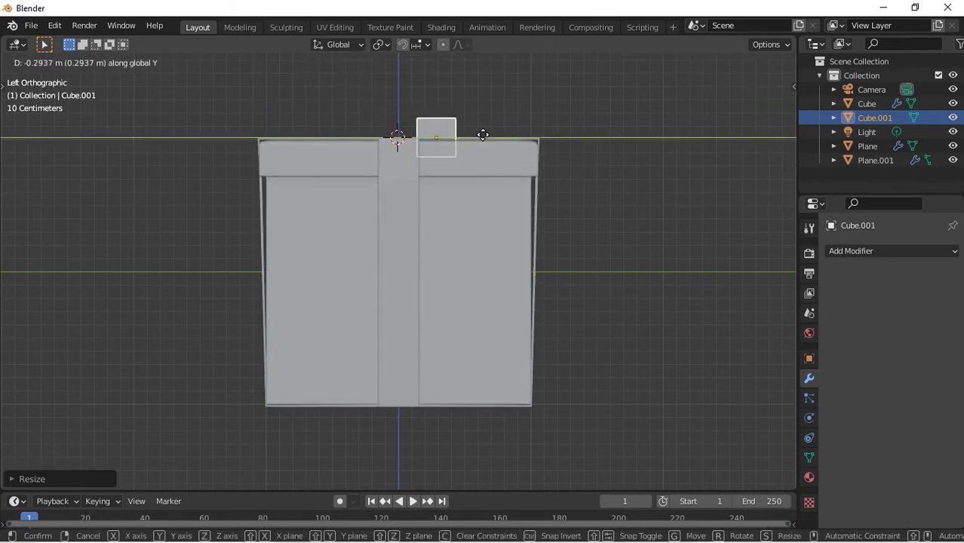
click(483, 135)
Step: Stretch the small cube along Y and shift it to run from the lid's centre almost to its edge
click(761, 83)
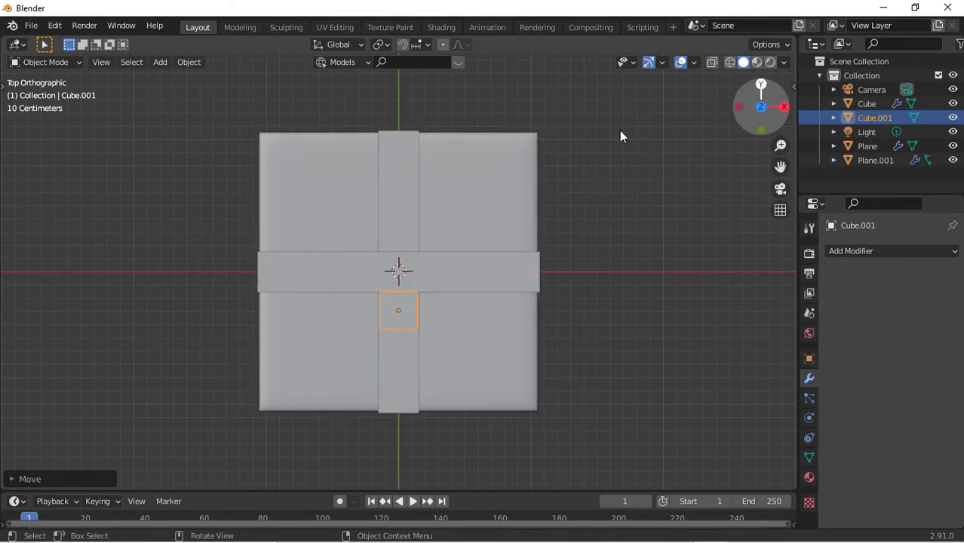
key(s)
key(y)
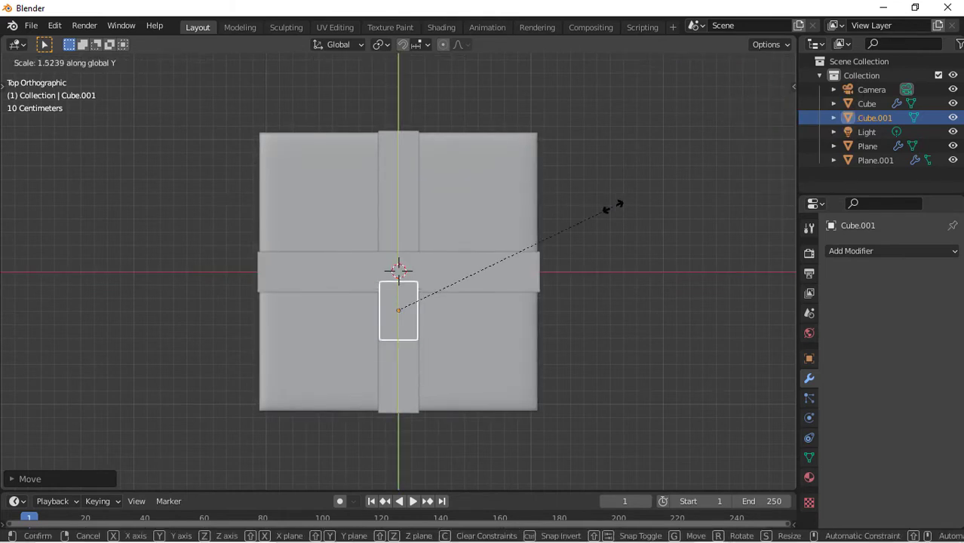
click(115, 143)
key(g)
key(y)
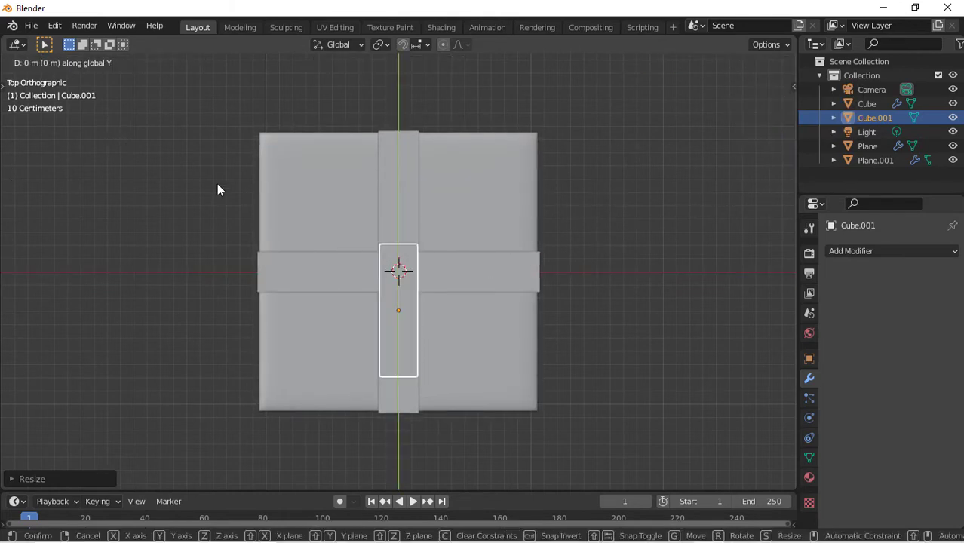
click(223, 219)
Step: Shorten the block slightly along Y and nudge it a little further outward along Y
key(s)
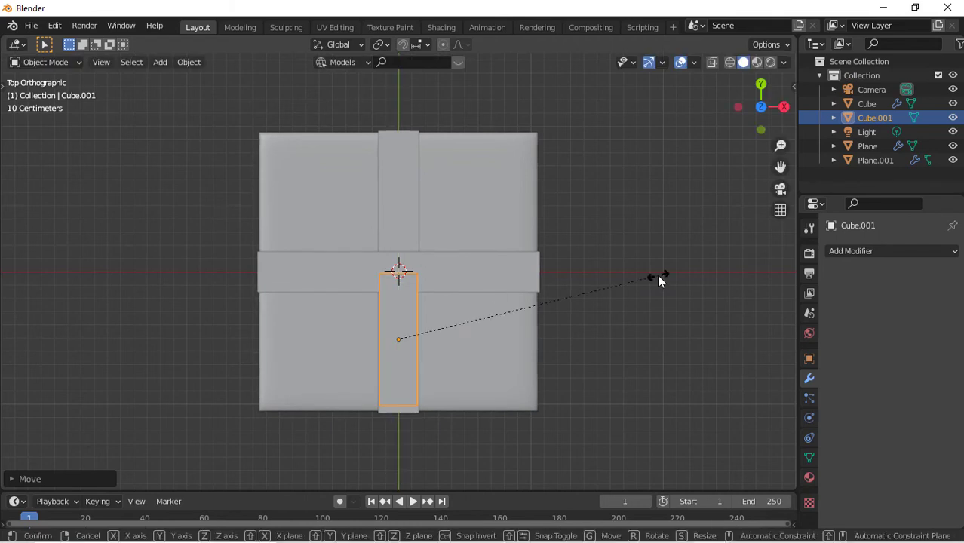
key(y)
click(617, 273)
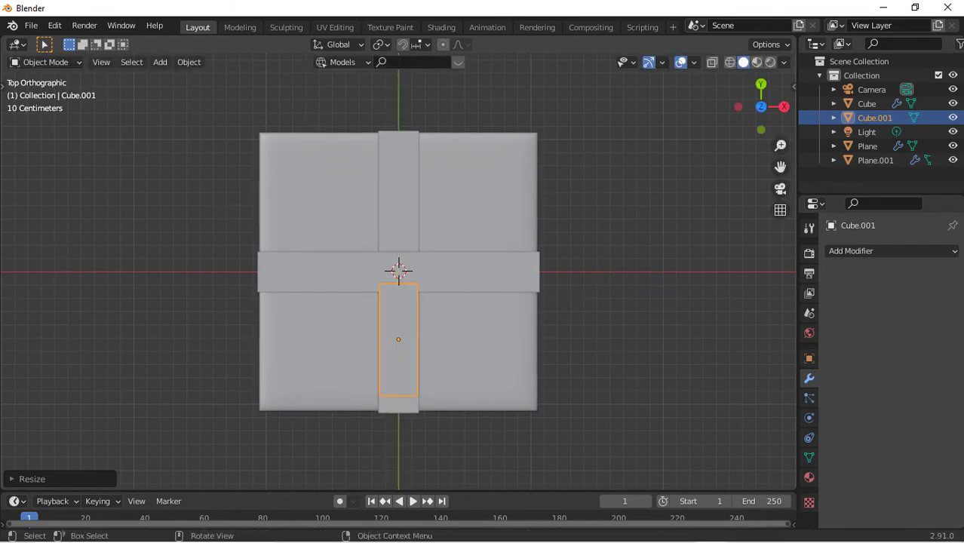
key(g)
key(y)
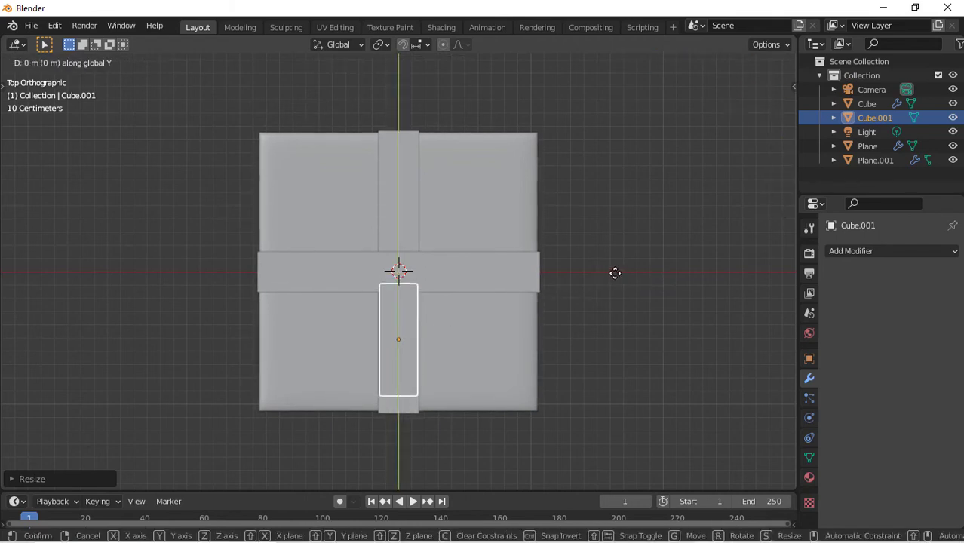
click(615, 274)
Step: Edit the block's mesh and try to taper it by scaling the upper inner-end vertices to about 0.31
key(Tab)
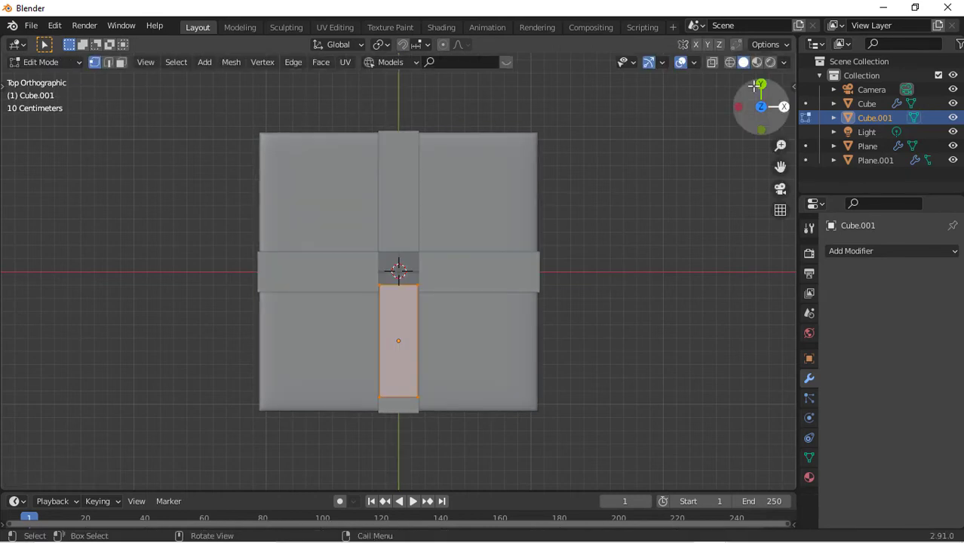
click(708, 65)
click(709, 65)
drag(312, 260, 525, 336)
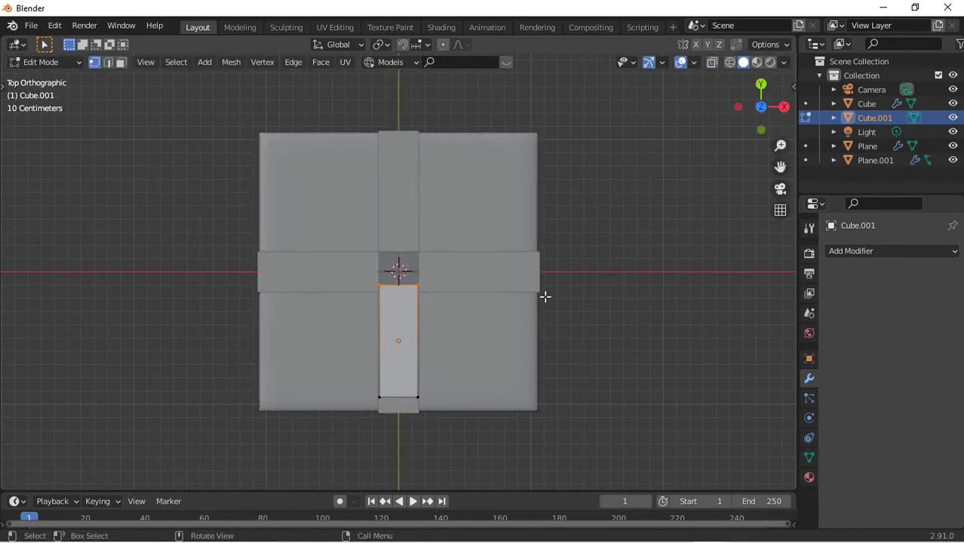
drag(745, 112, 709, 151)
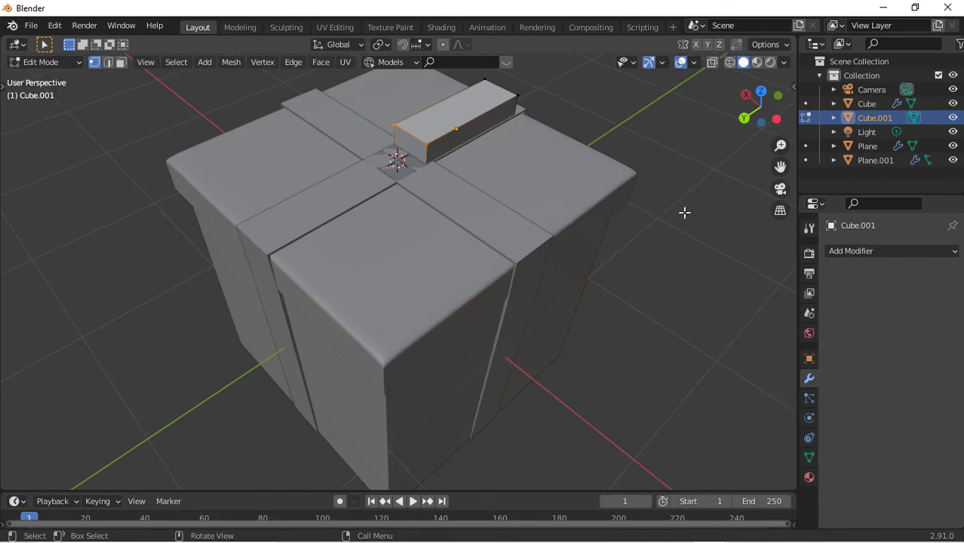
key(s)
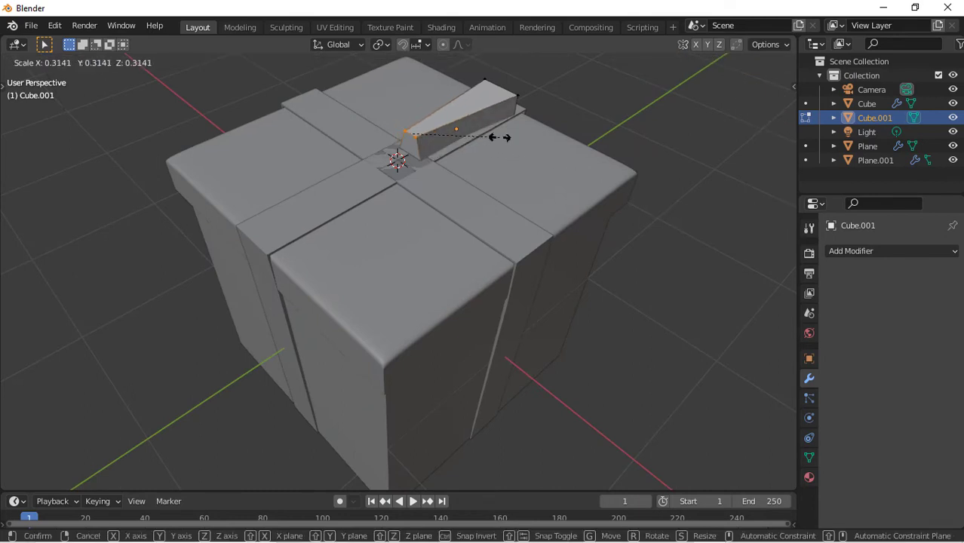
click(498, 137)
Step: Turn on X-ray, select all four inner-end vertices of the block and scale them down to taper it evenly
click(713, 63)
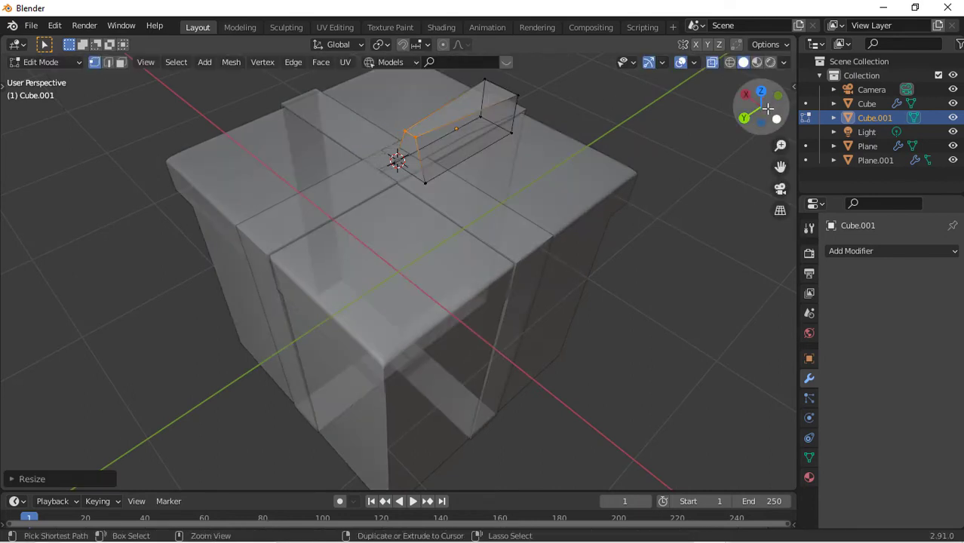
click(763, 91)
drag(258, 199, 491, 302)
drag(763, 121, 753, 154)
key(s)
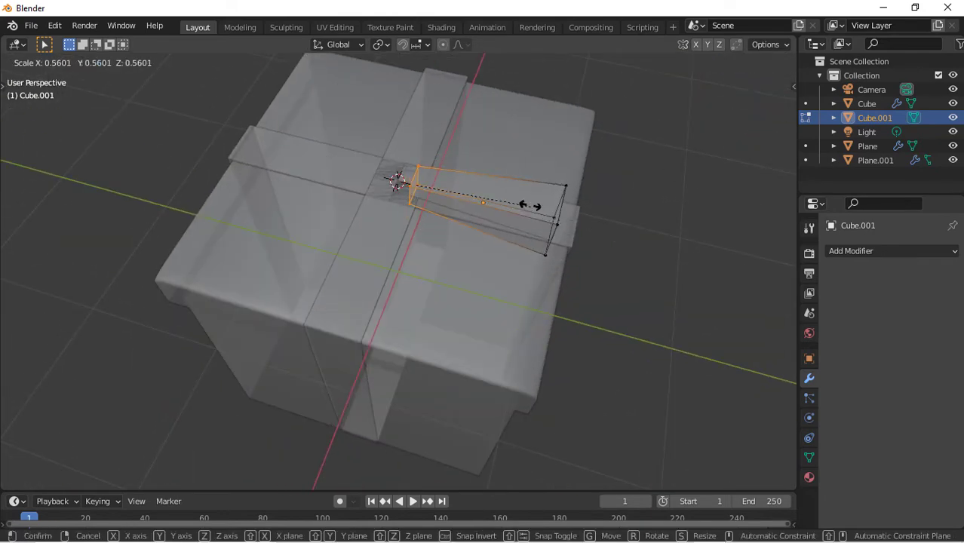
click(502, 184)
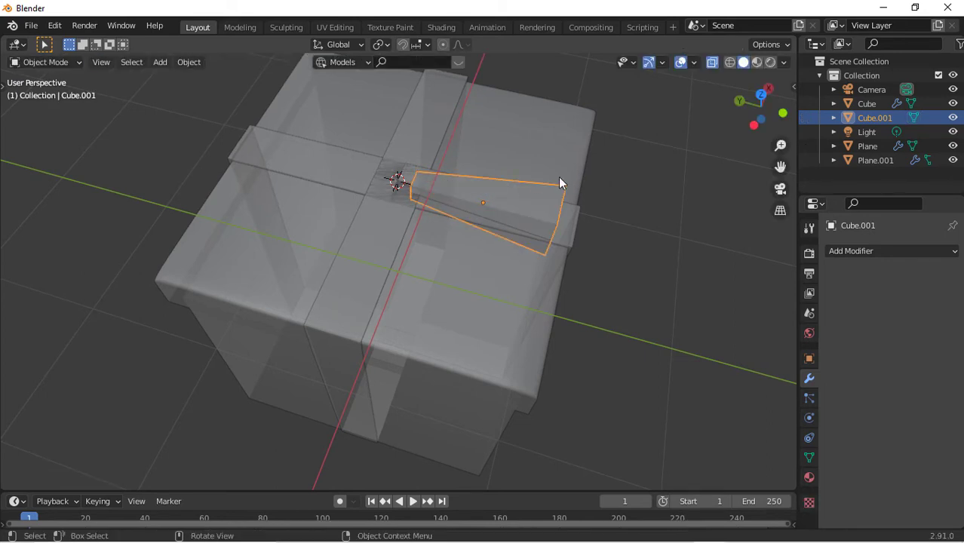
Step: Raise the tapered block about 0.14 m along Z and lower its narrow end until the underside lies level on the lid
click(753, 124)
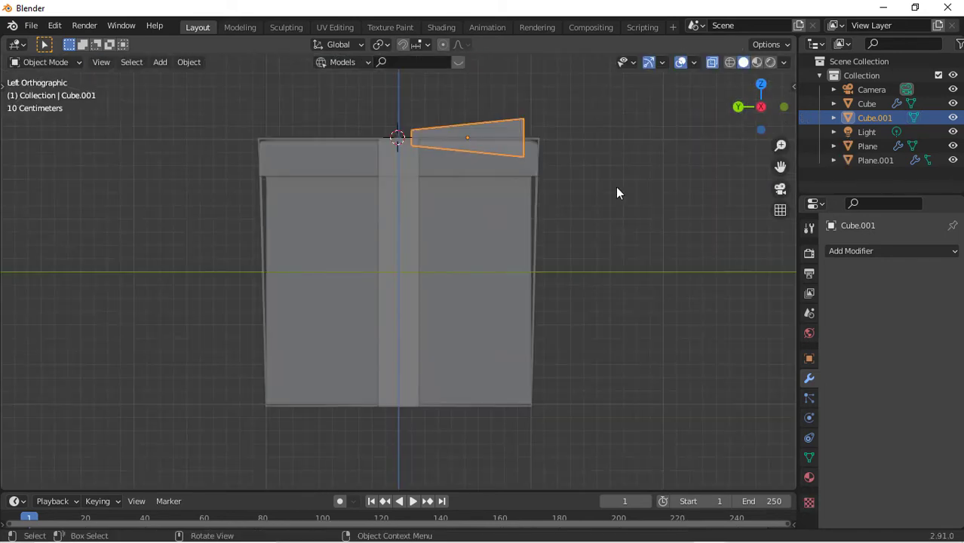
key(g)
key(z)
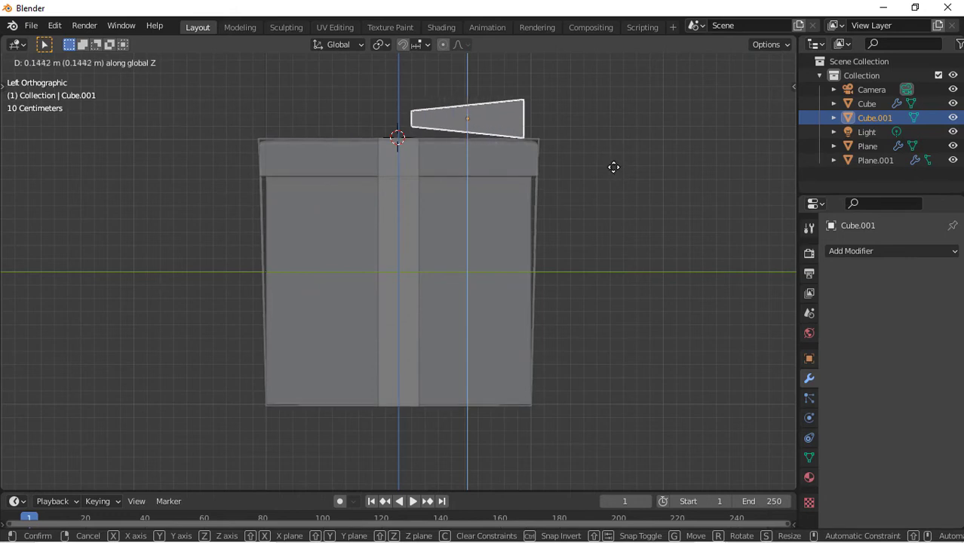
click(614, 167)
key(Tab)
key(g)
key(z)
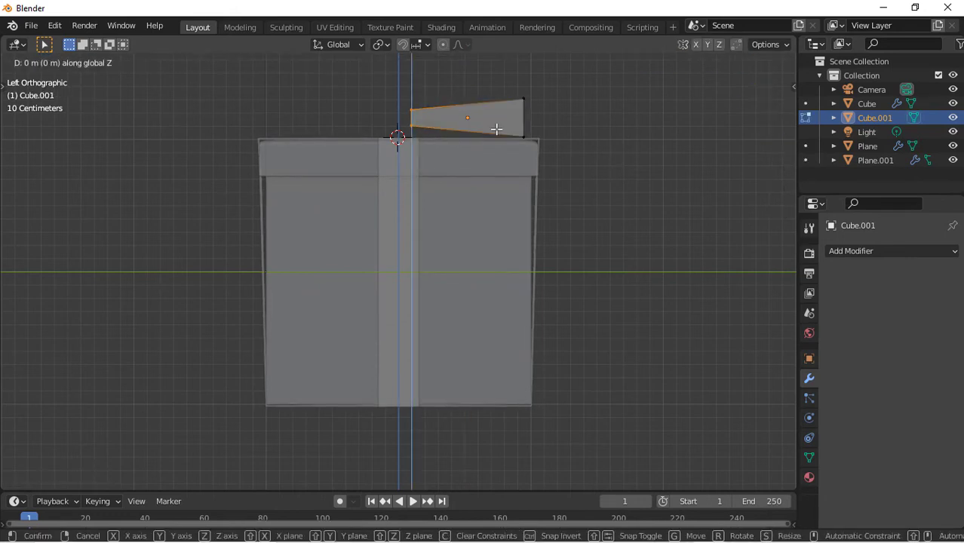
click(497, 139)
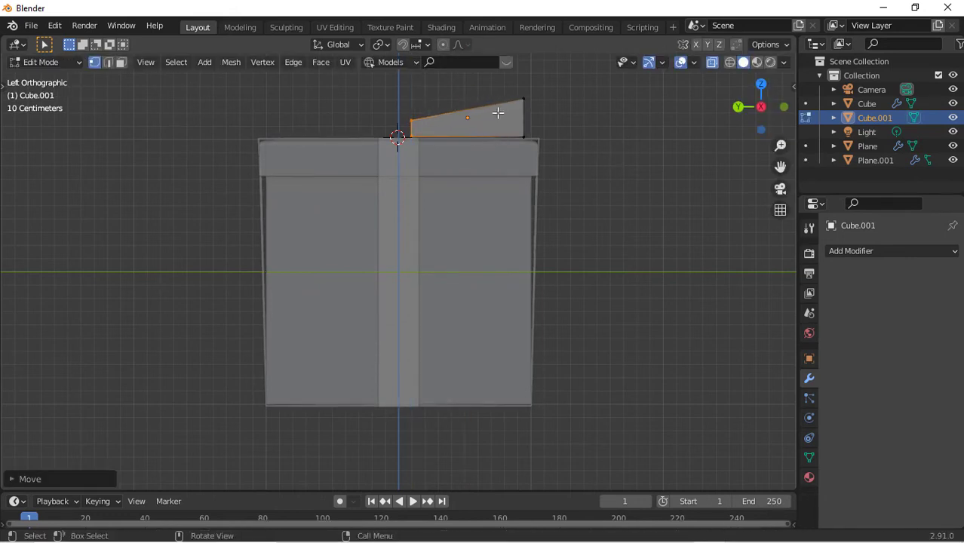
Step: Widen the block's outer end along X to about half the lid's width and turn off X-ray
click(757, 86)
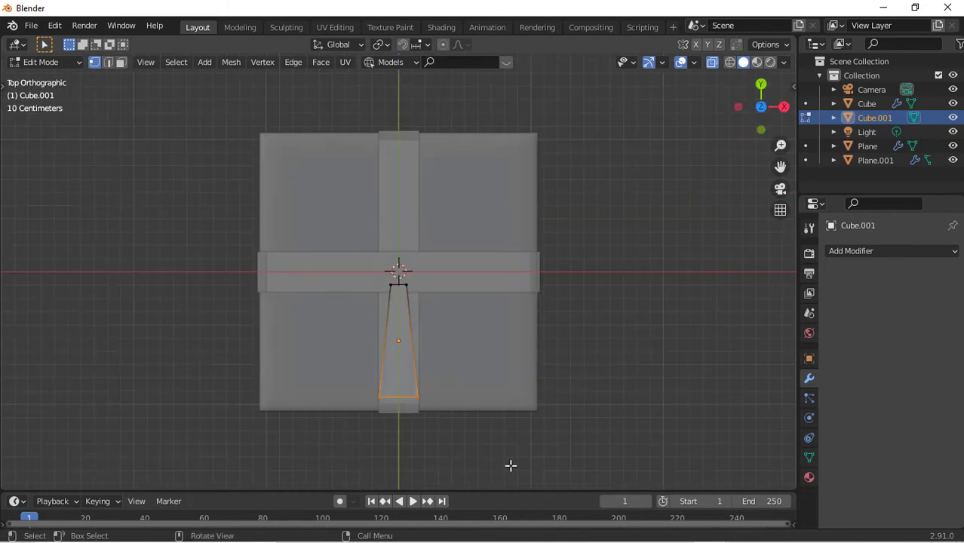
key(s)
key(x)
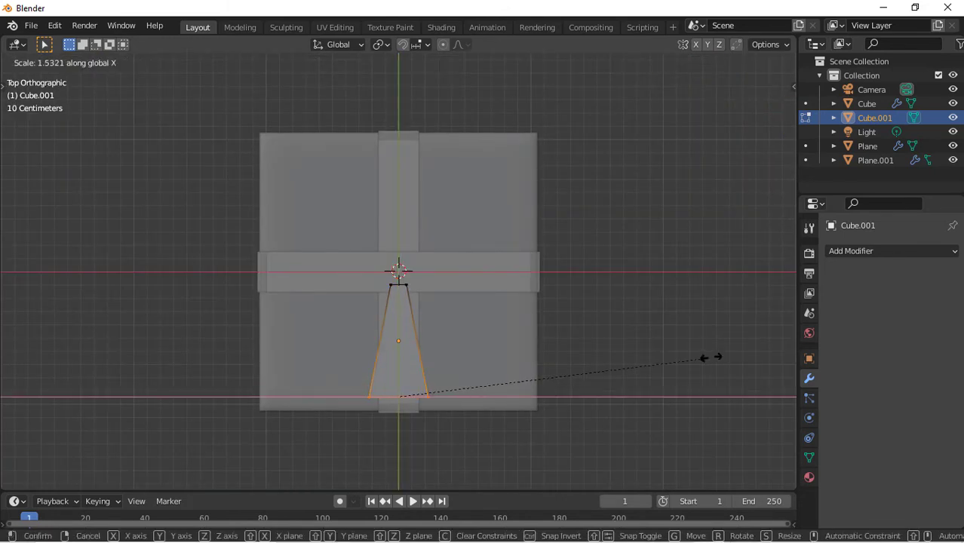
click(374, 274)
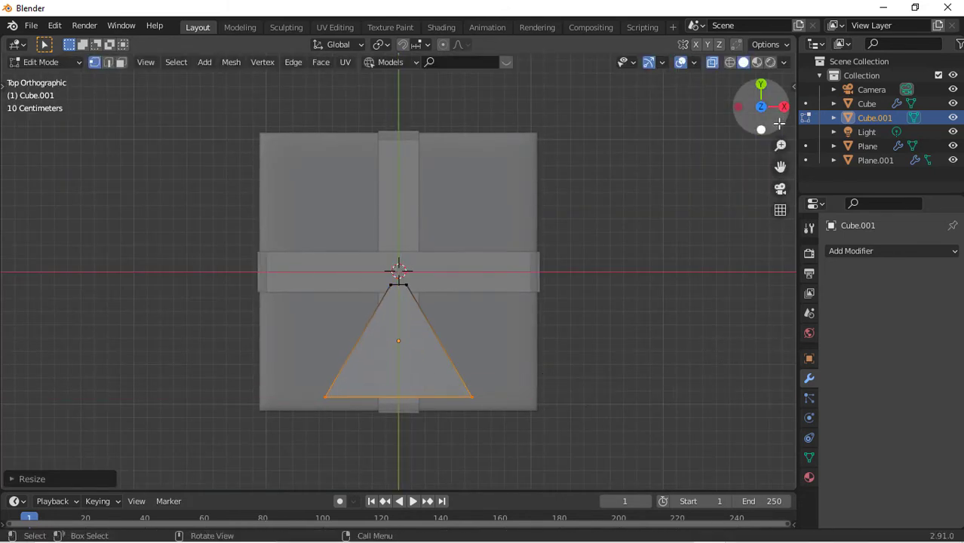
drag(778, 113, 821, 50)
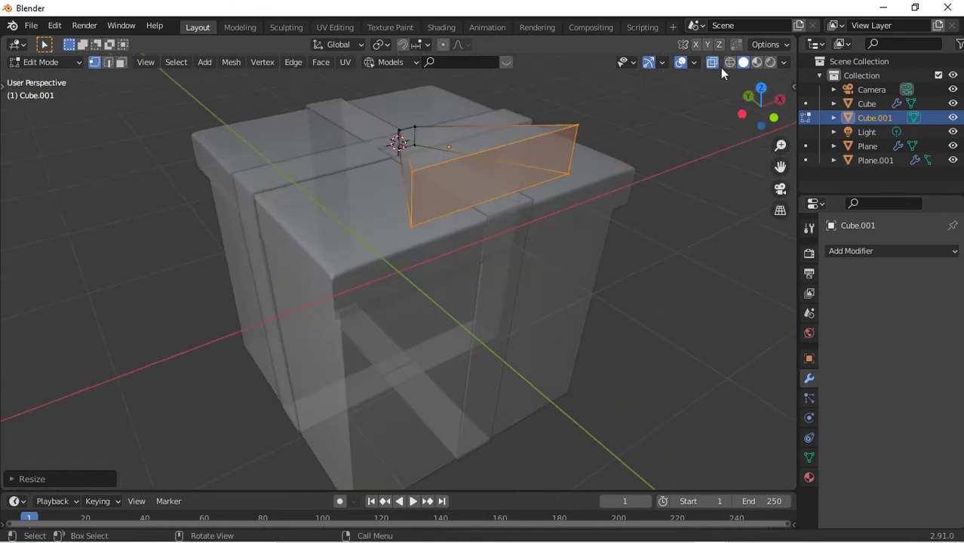
click(722, 71)
click(713, 63)
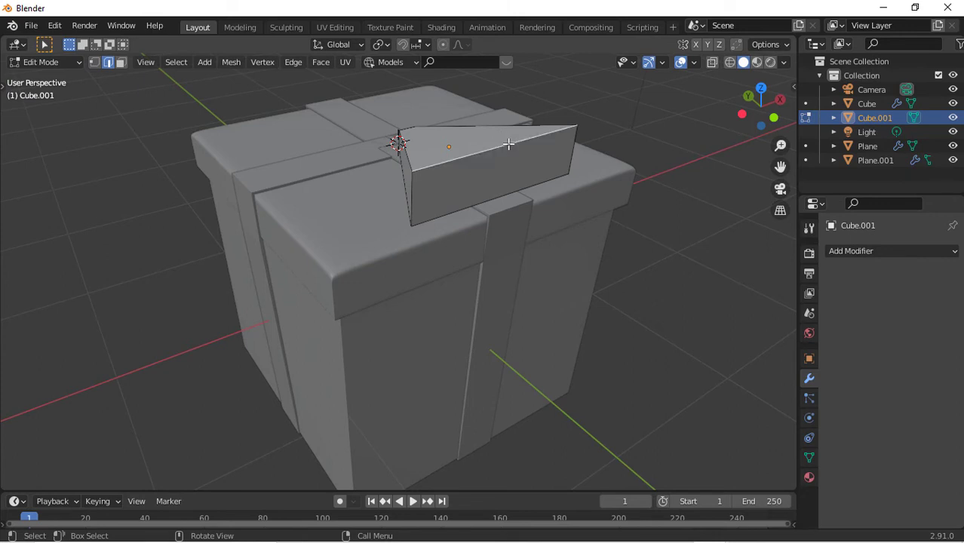
Step: Try to bevel the wide end's upper and lower edges by about 0.62 m with 5 segments, and undo the bevel
click(510, 194)
key(ctrl+b)
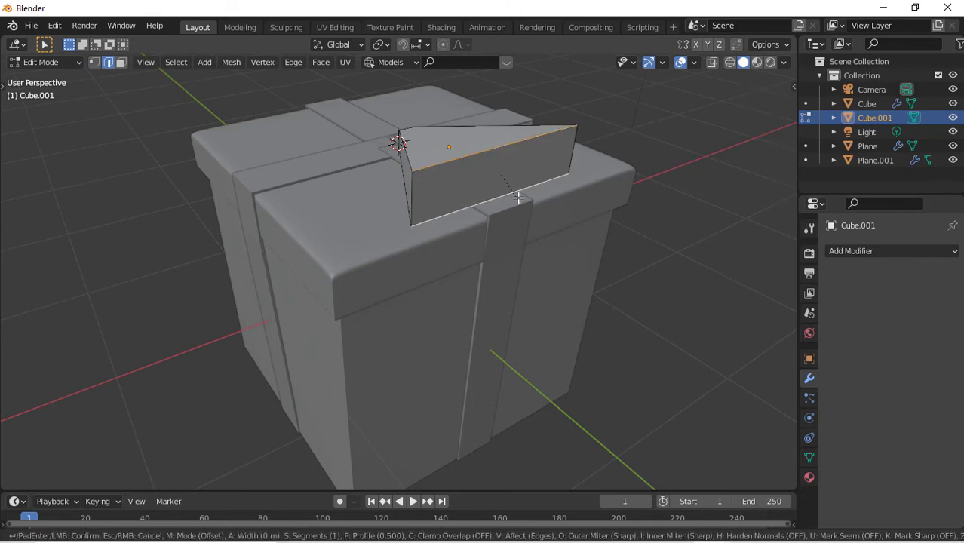
scroll(555, 199, up, 4)
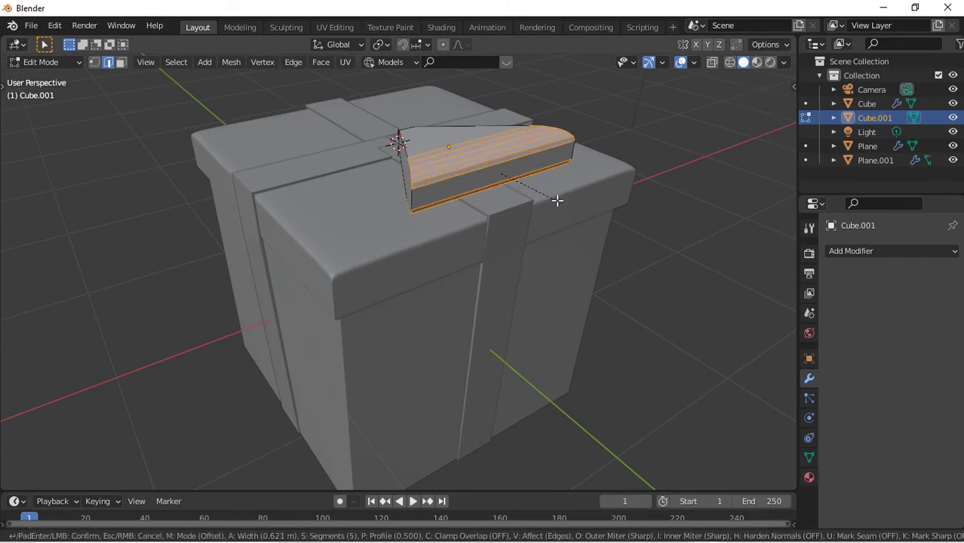
click(557, 200)
key(ctrl+z)
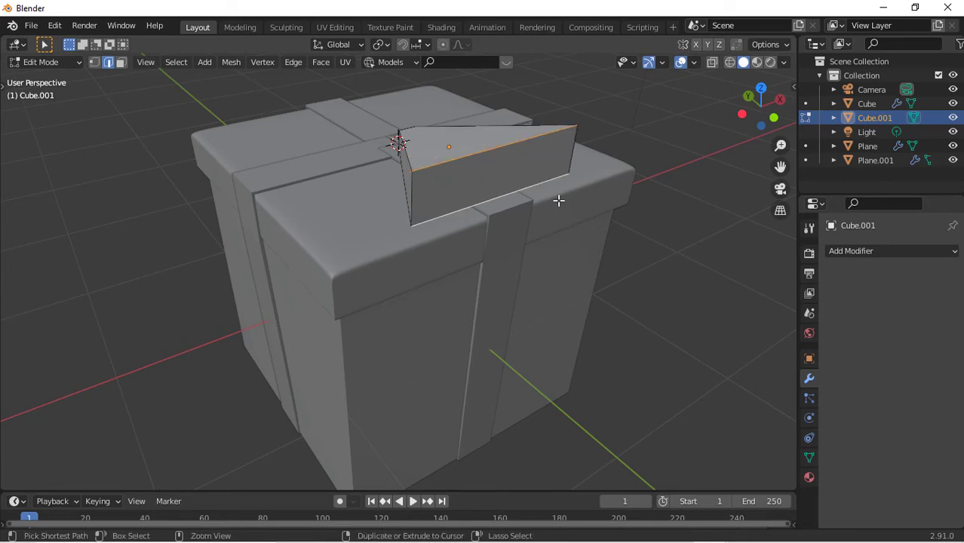
Step: Bevel the wide end's upper and lower edges with 12 segments to round off the block's outer end
key(ctrl+b)
scroll(608, 217, up, 11)
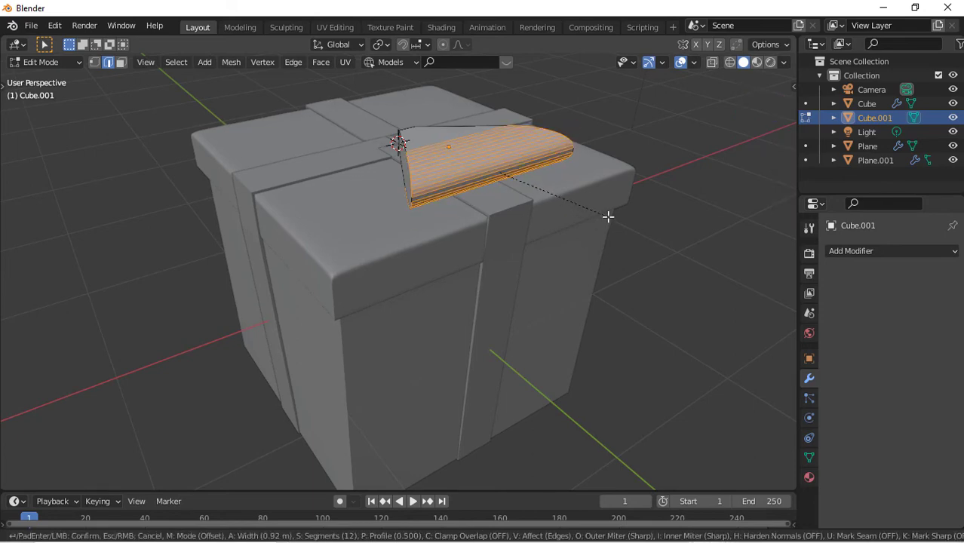
click(594, 209)
middle_drag(594, 209, 651, 127)
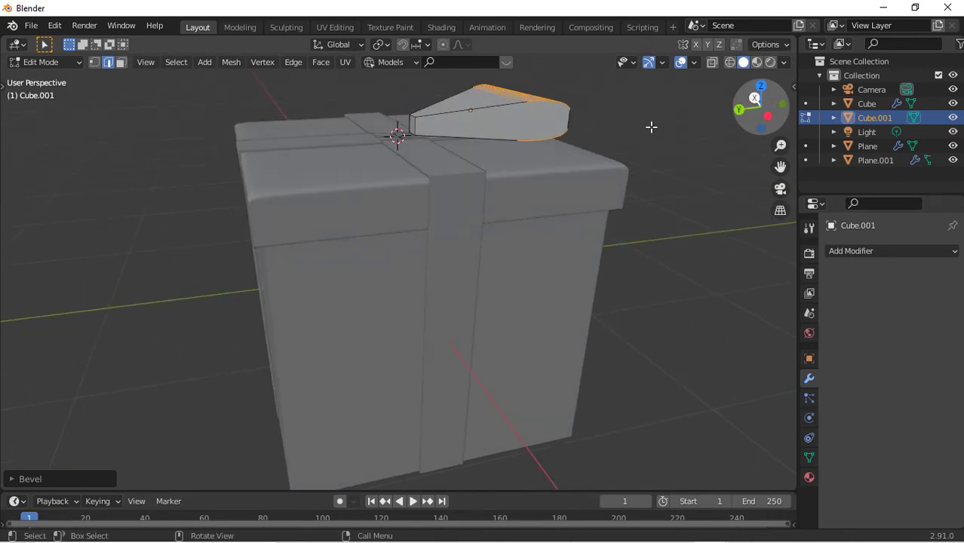
Step: Scale the whole block to about 1.3 times its height along Z and raise it until it rests on the lid
key(Tab)
key(s)
key(z)
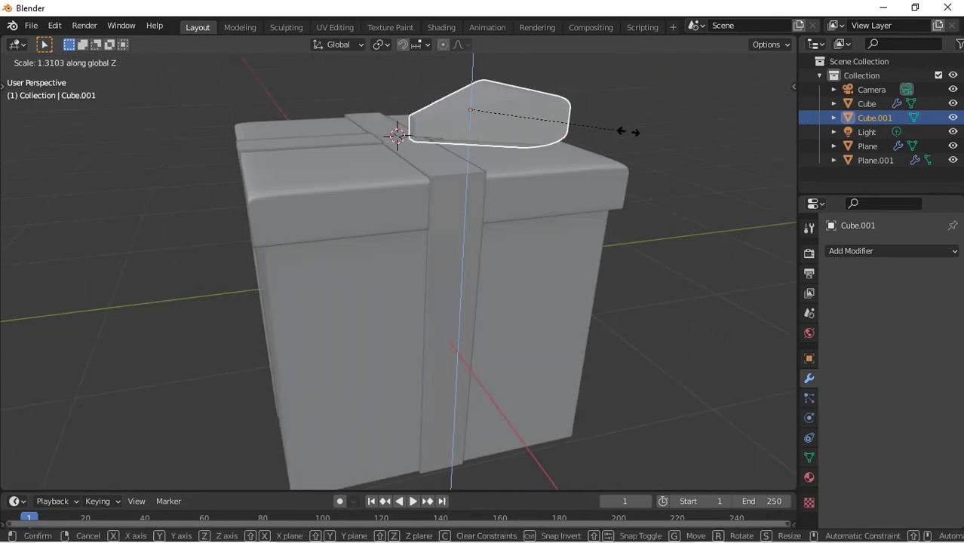
click(636, 138)
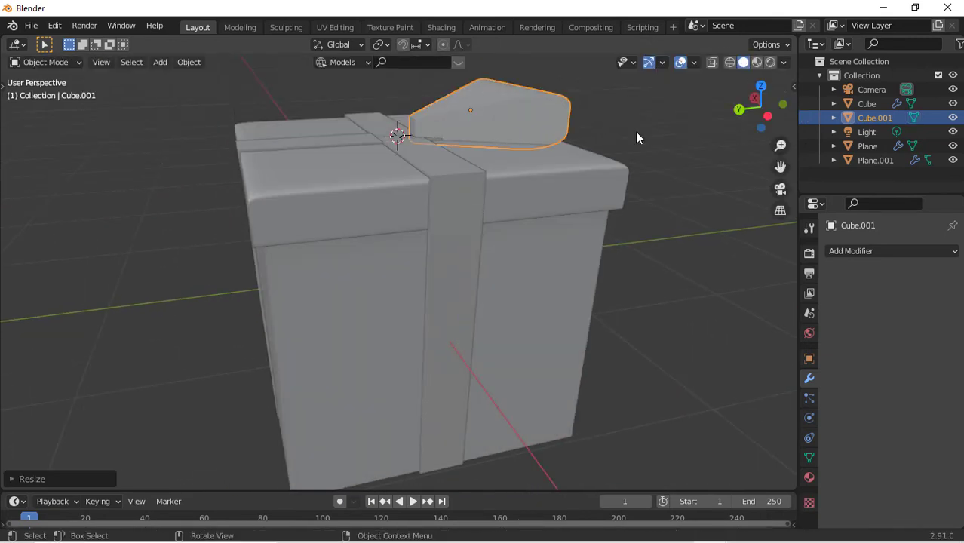
click(765, 113)
key(g)
key(z)
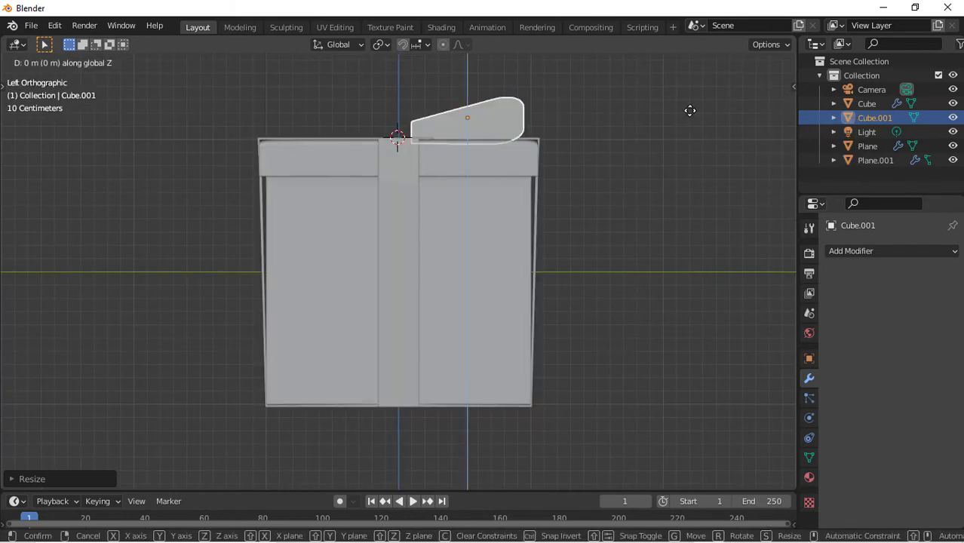
click(690, 108)
Step: Turn on X-ray, select the block's narrow end and scale it down evenly to about two thirds
key(Tab)
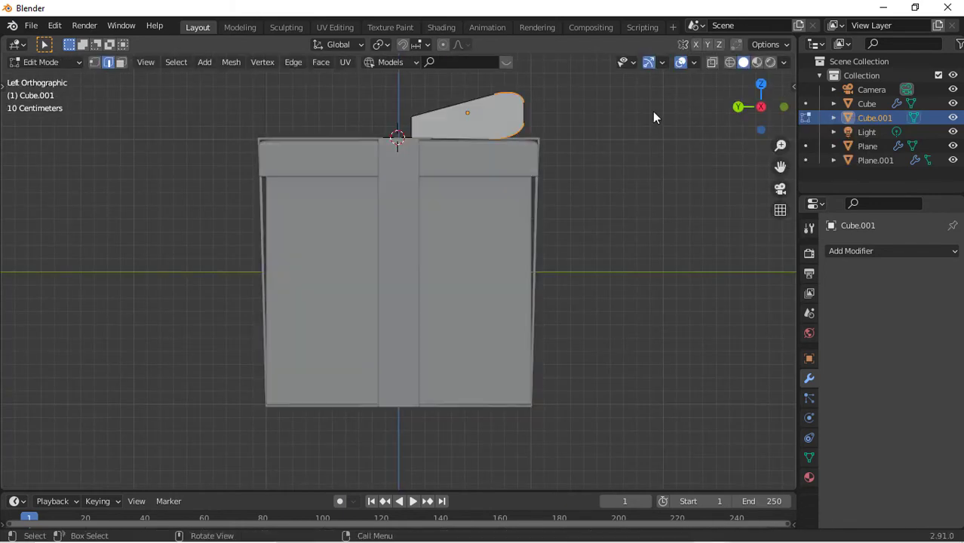
click(712, 62)
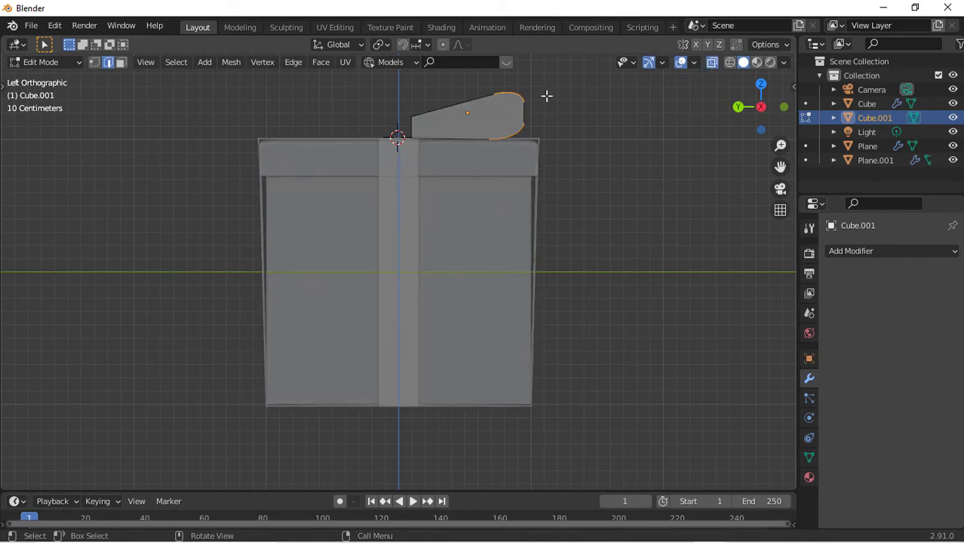
click(386, 62)
click(397, 89)
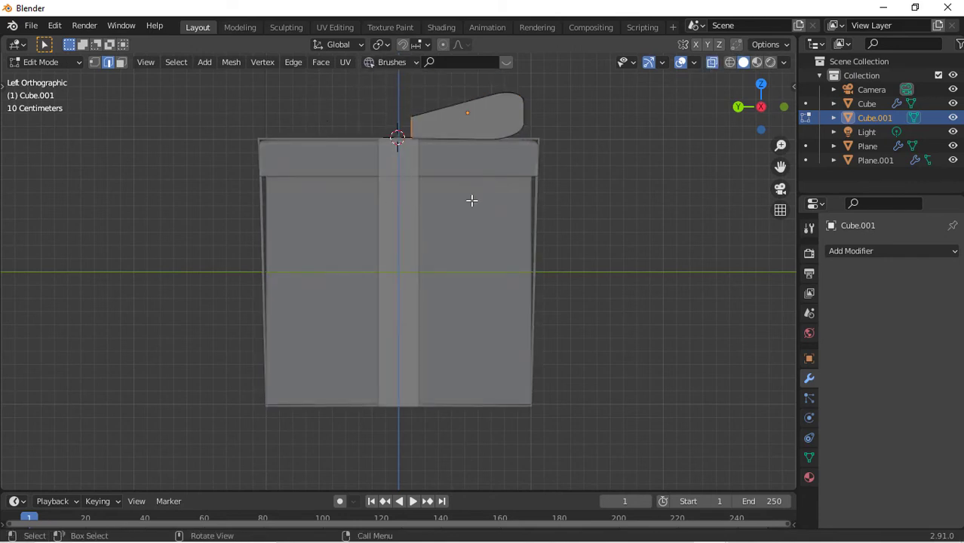
key(h)
key(alt+h)
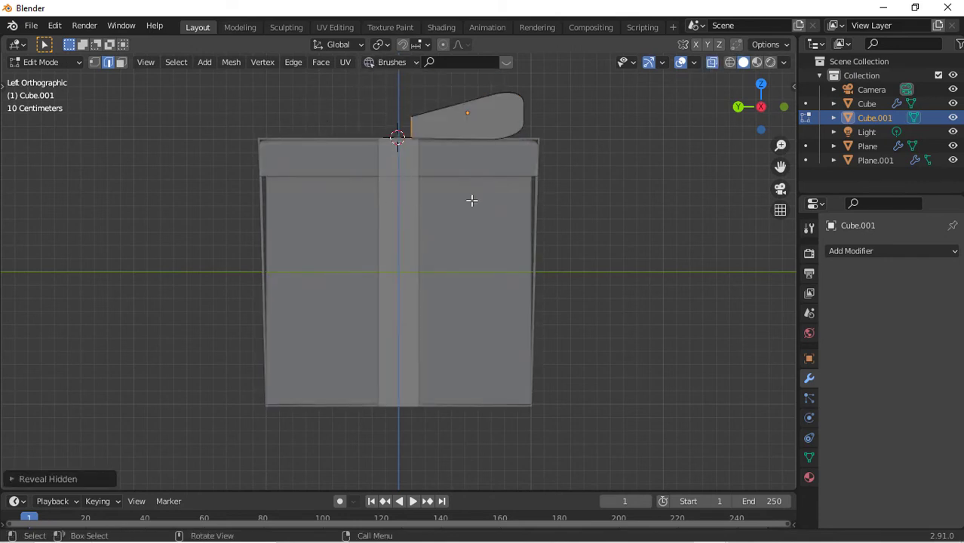
key(g)
key(z)
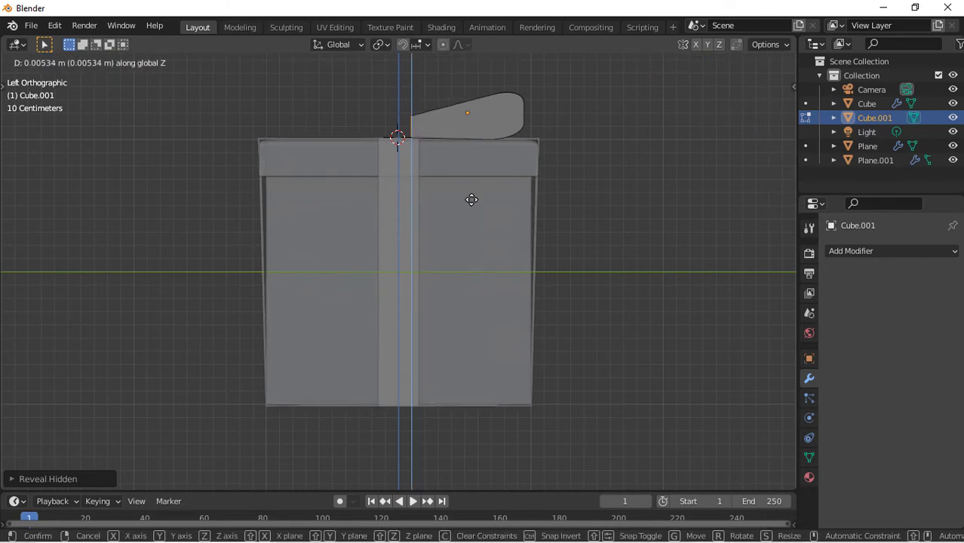
click(471, 199)
key(s)
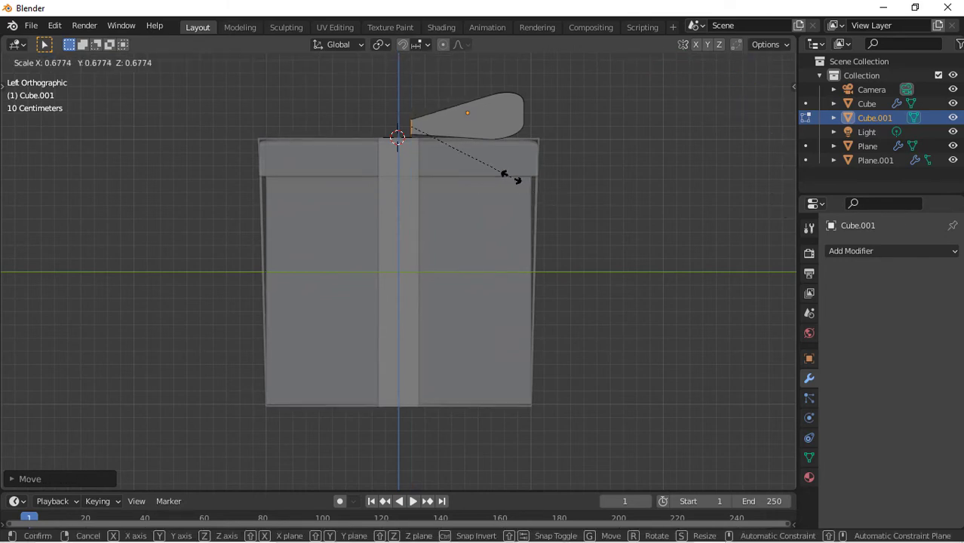
click(505, 176)
Step: Lower the narrow end about 0.04 m along Z and turn off X-ray
key(g)
key(z)
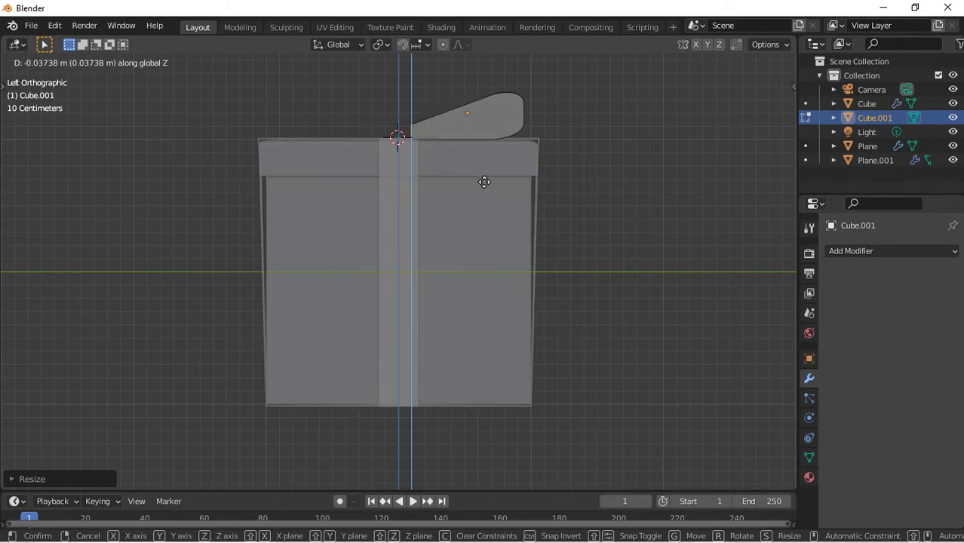
click(414, 153)
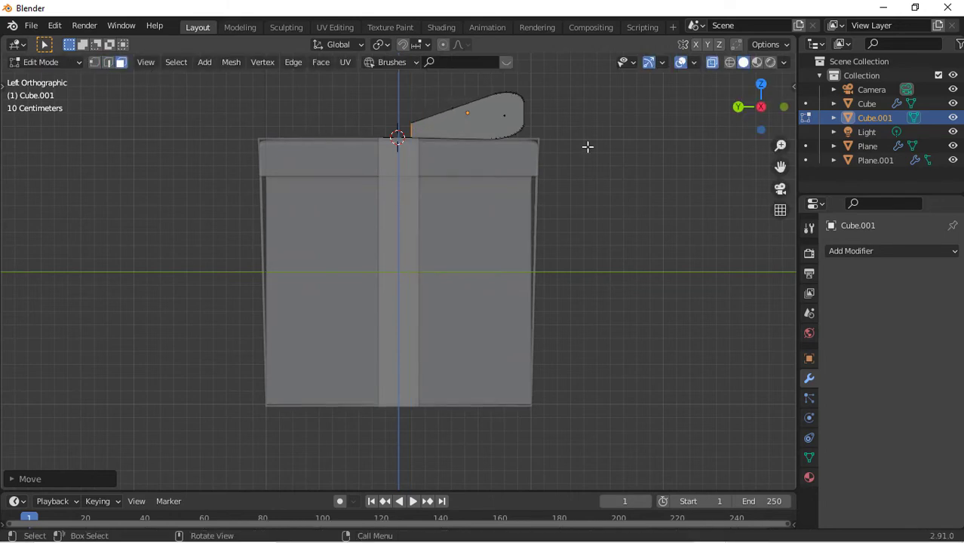
click(713, 62)
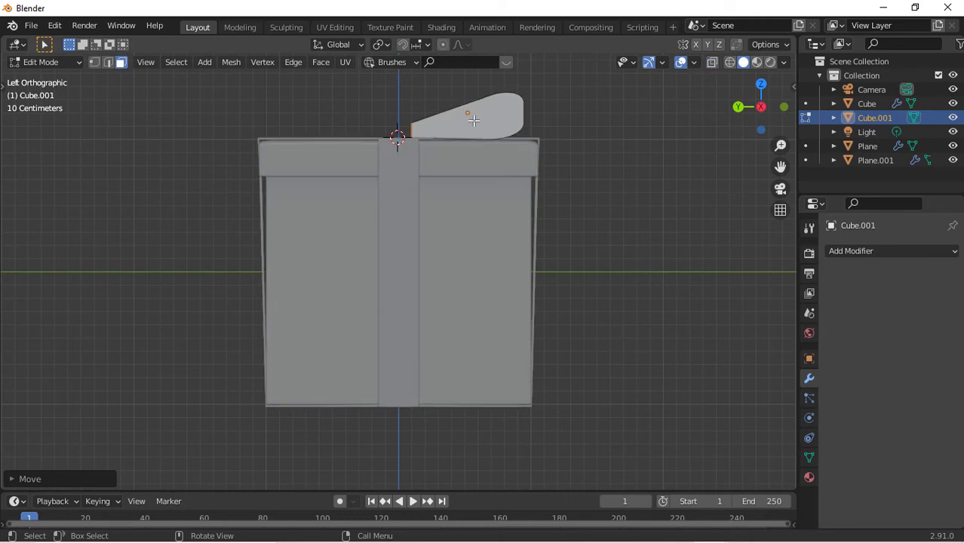
Step: Select the block's two opposite side faces and inset them by about 0.10 m
key(a)
drag(747, 101, 483, 121)
click(336, 120)
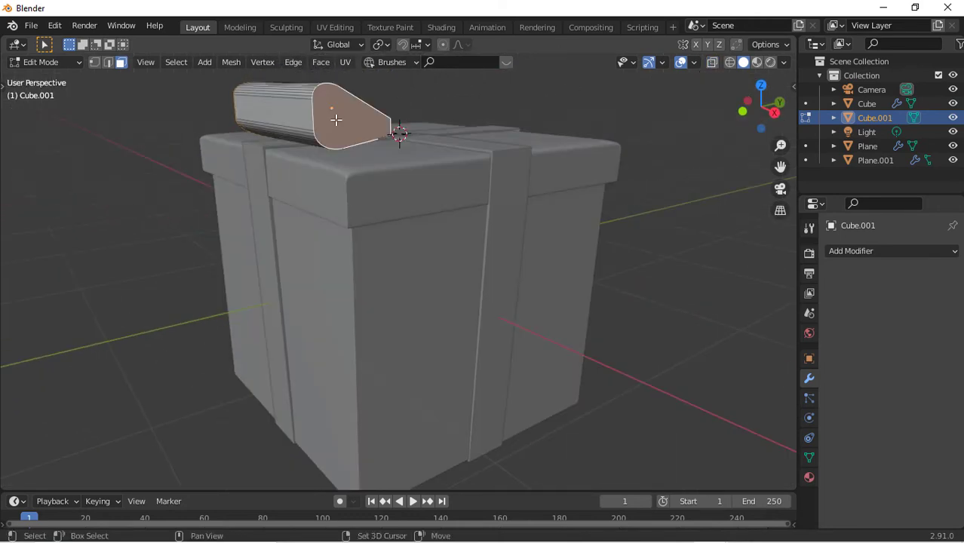
key(i)
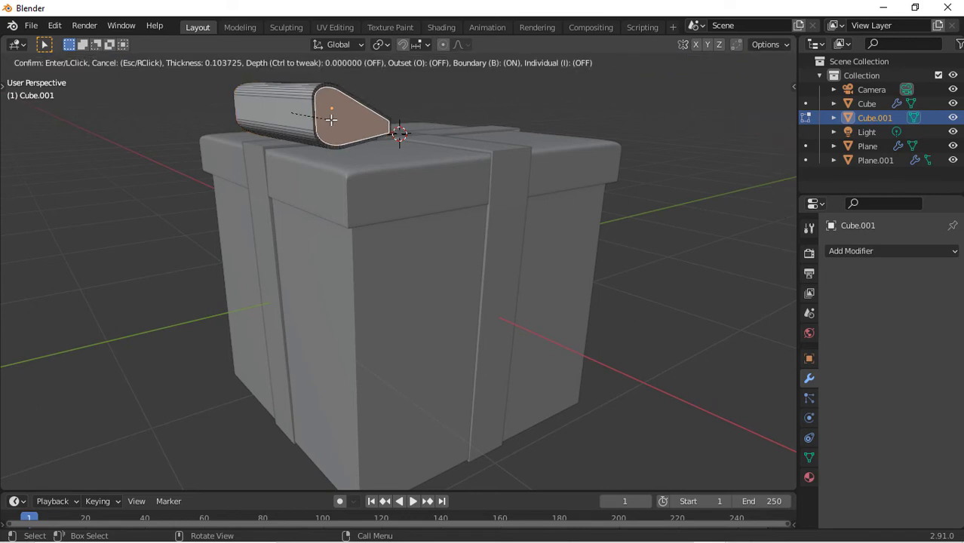
click(331, 119)
Step: Delete the inset side faces to open the block on both sides
key(x)
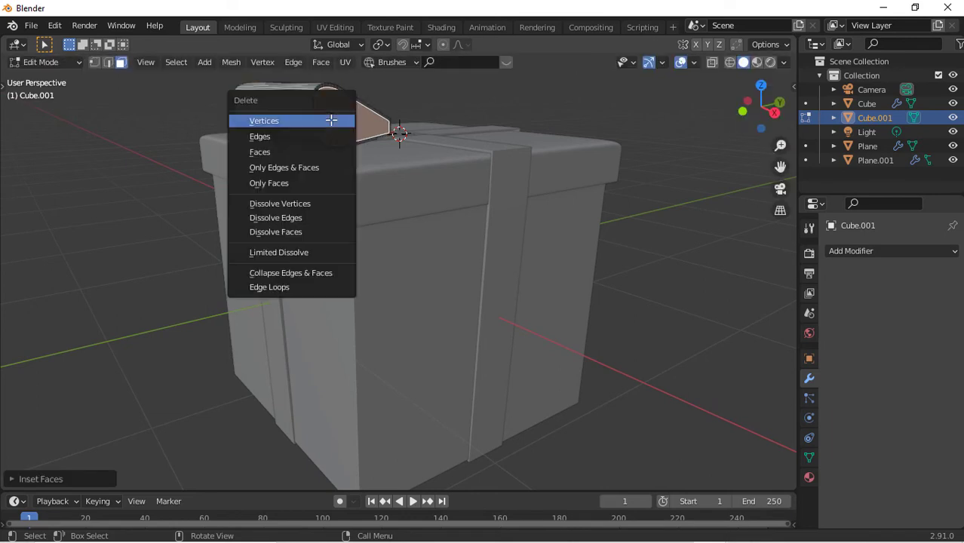
key(Down)
key(Down)
key(Return)
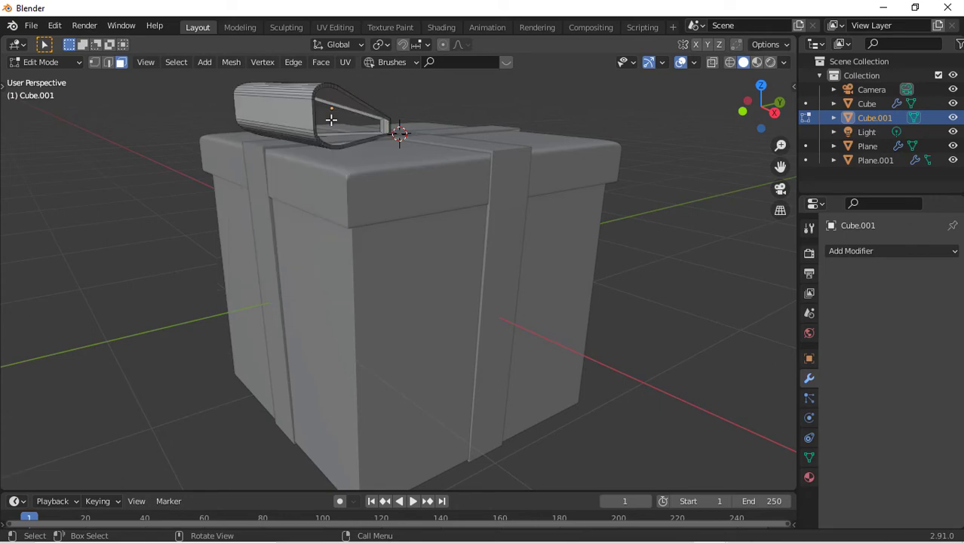
Step: Select the inner edge loops of both openings, extrude them and scale them along X until they nearly meet midway, forming the inner wall
drag(755, 95, 745, 101)
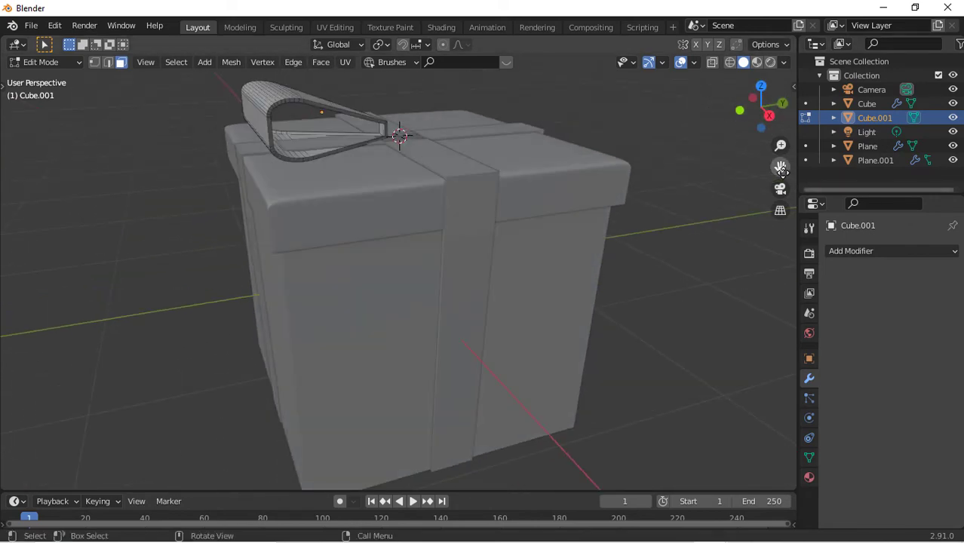
drag(782, 167, 819, 236)
scroll(431, 156, up, 5)
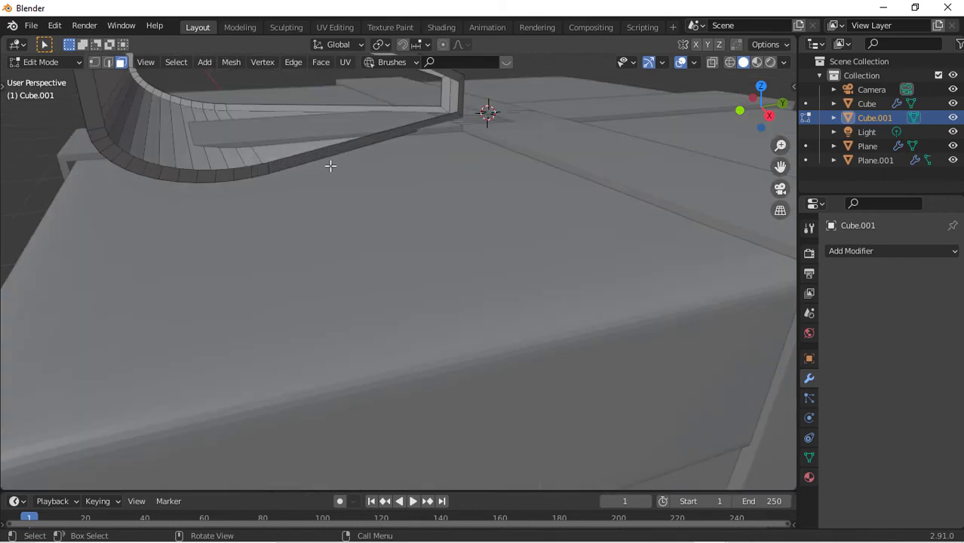
click(275, 163)
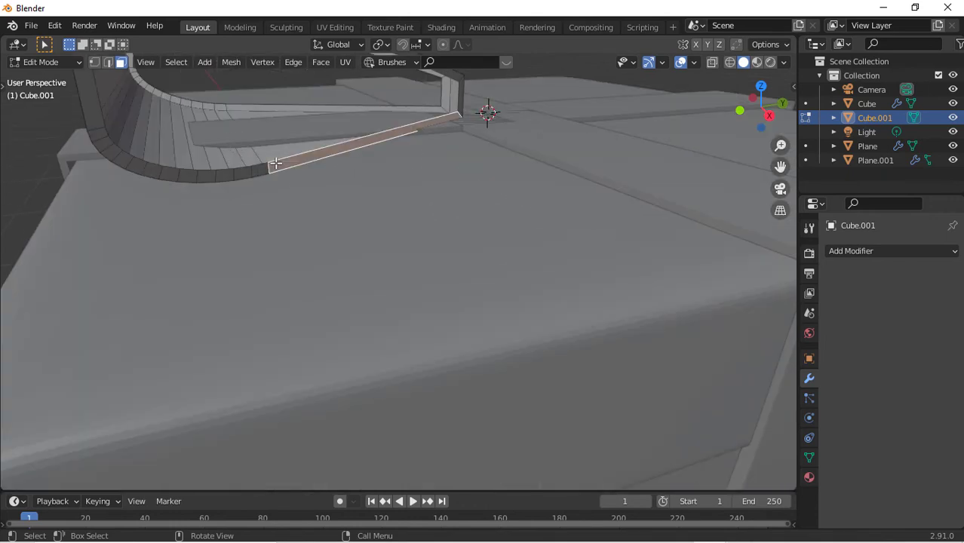
click(107, 63)
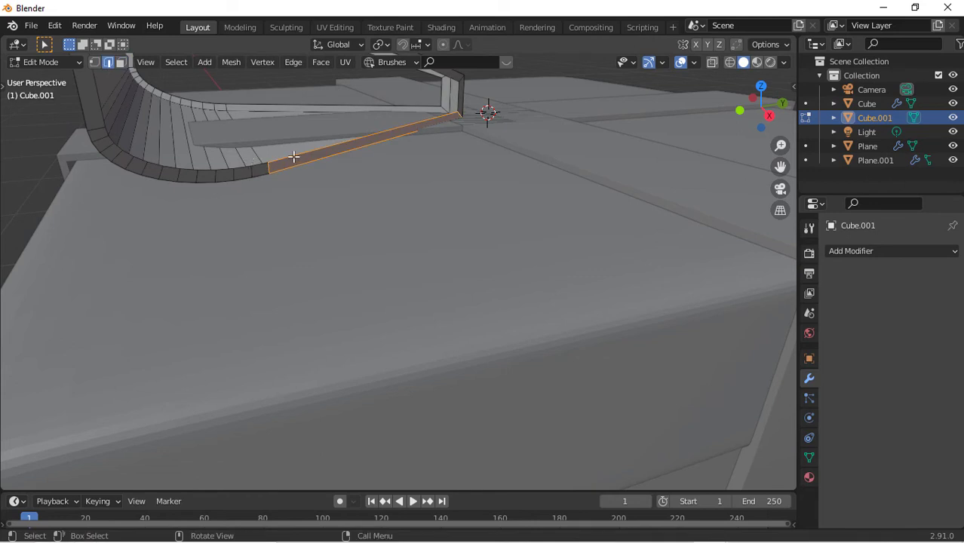
click(293, 156)
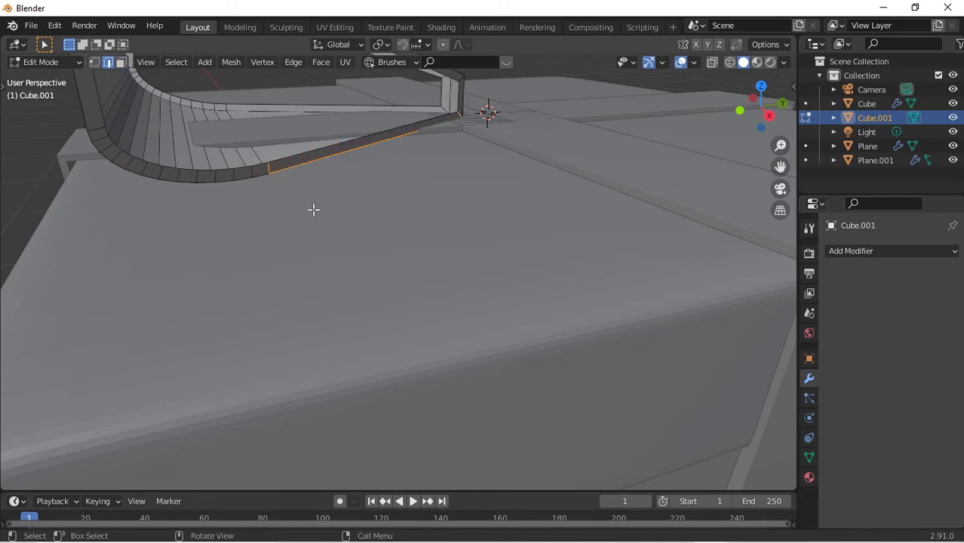
click(291, 153)
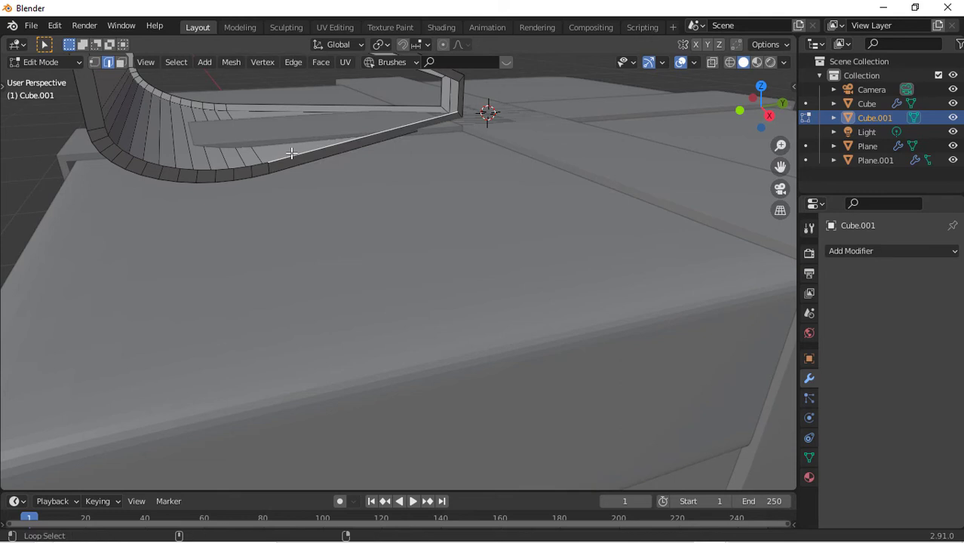
alt+click(292, 153)
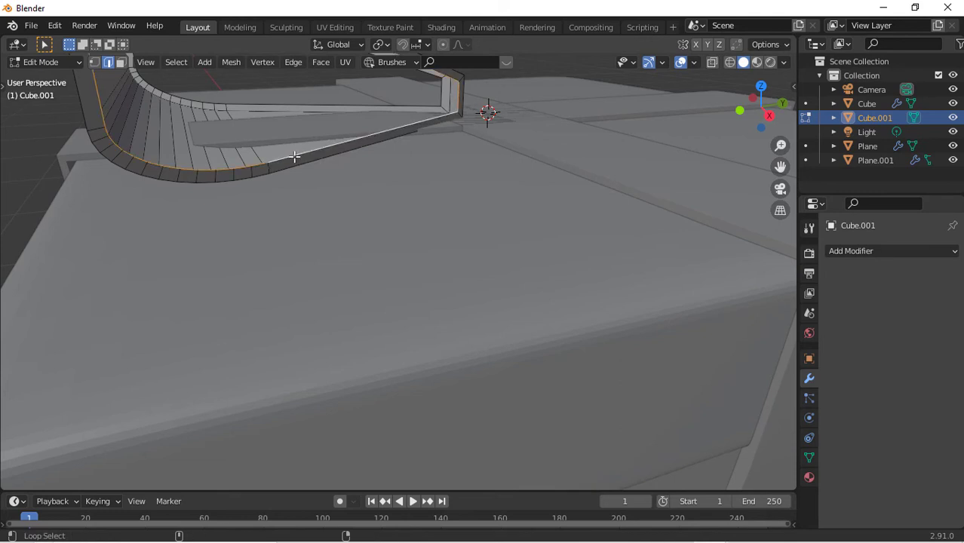
alt+shift+click(309, 104)
alt+shift+click(309, 104)
alt+shift+click(309, 104)
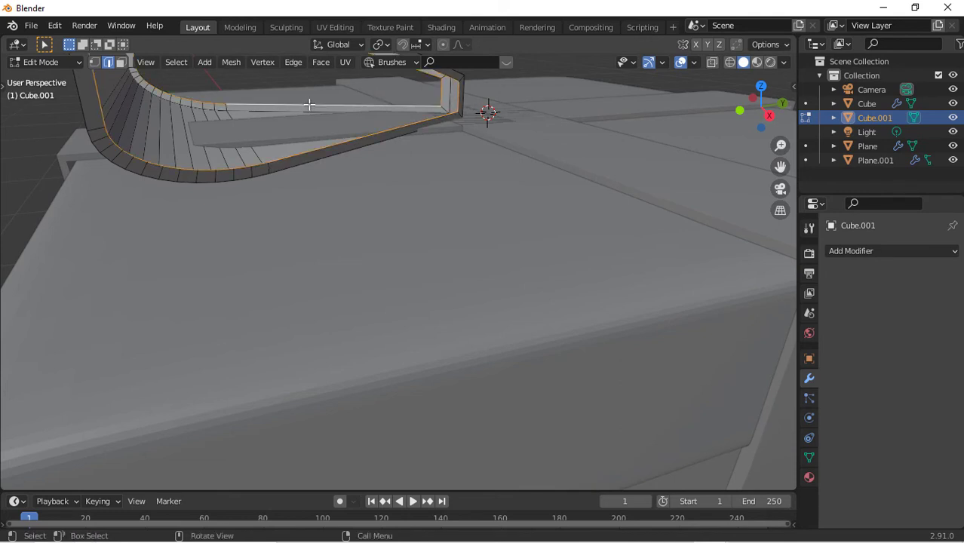
key(e)
right_click(308, 104)
key(s)
key(x)
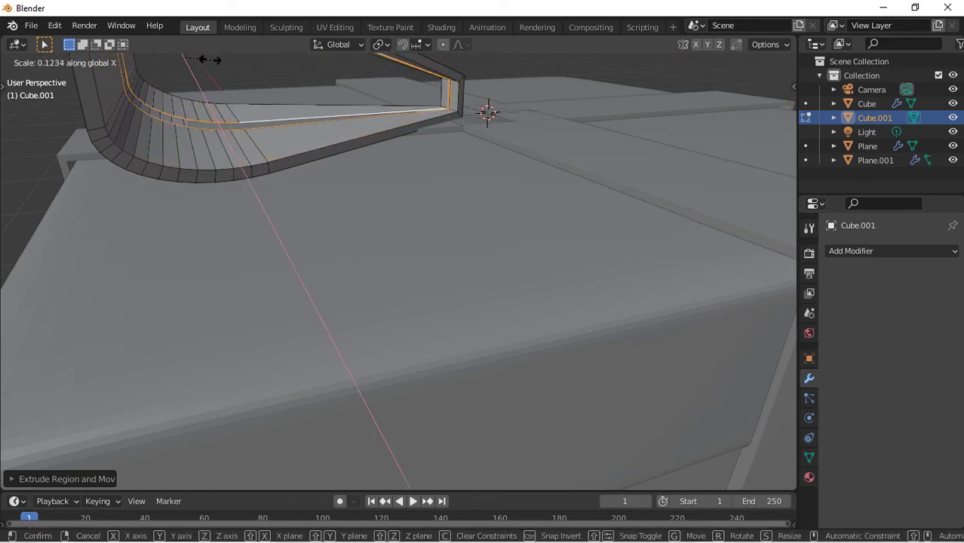
click(168, 478)
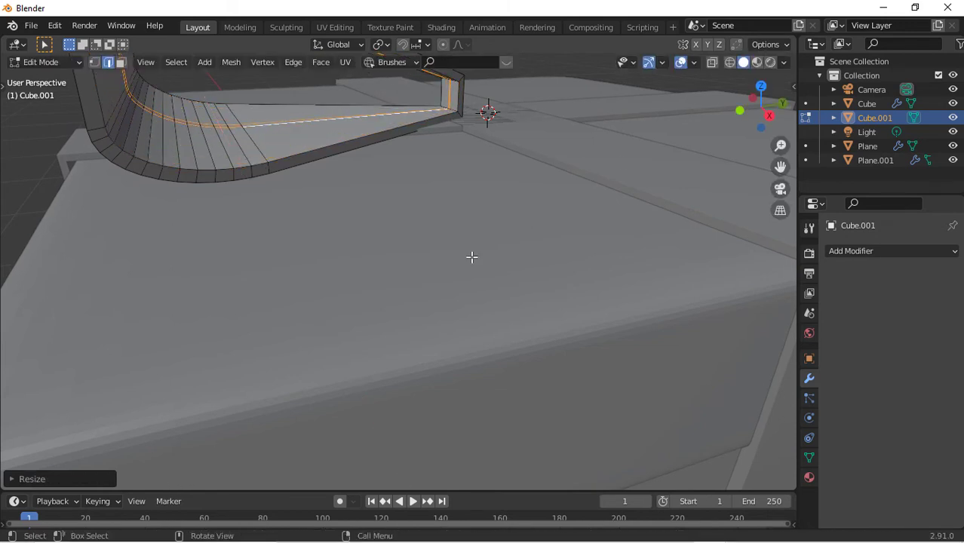
key(Tab)
Step: View the bow loop from above and narrow the whole object slightly along X
scroll(633, 198, down, 8)
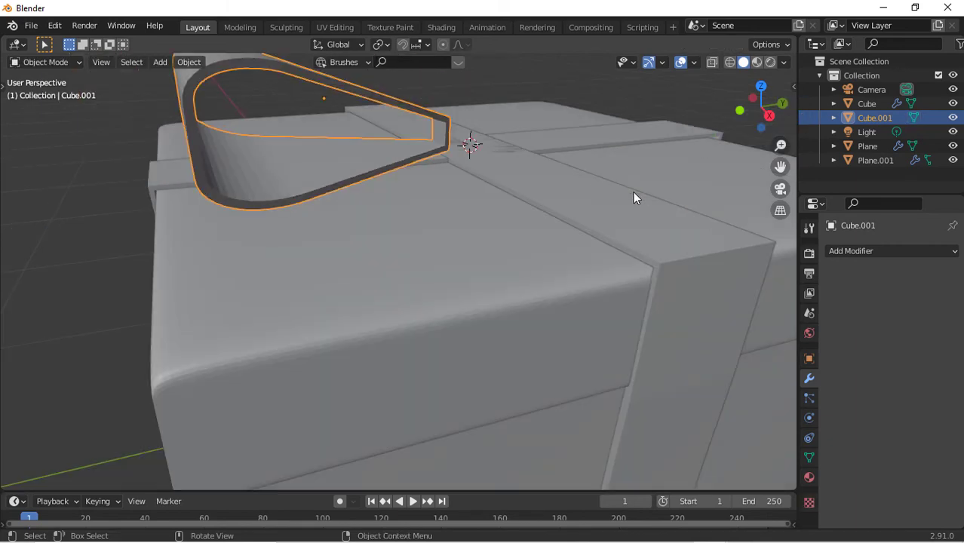
click(763, 85)
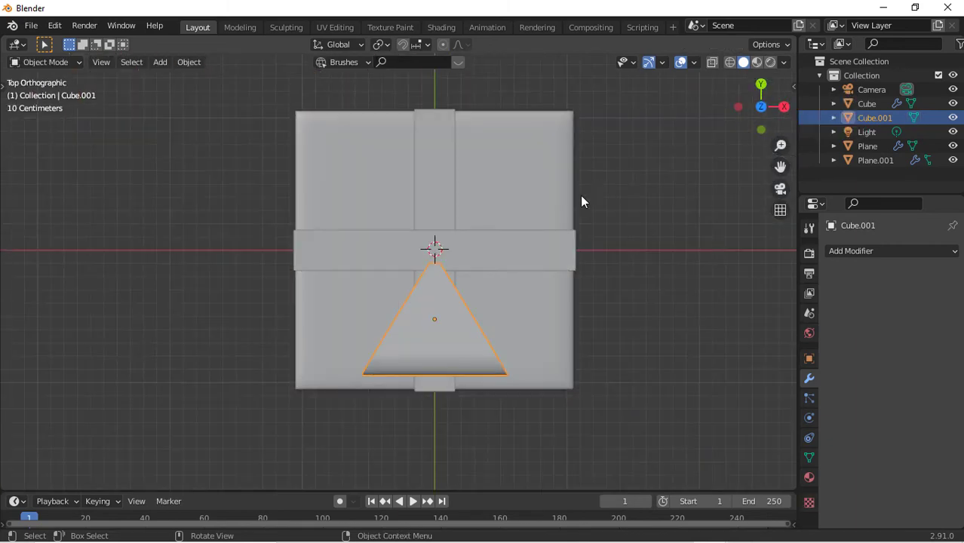
key(s)
key(y)
key(x)
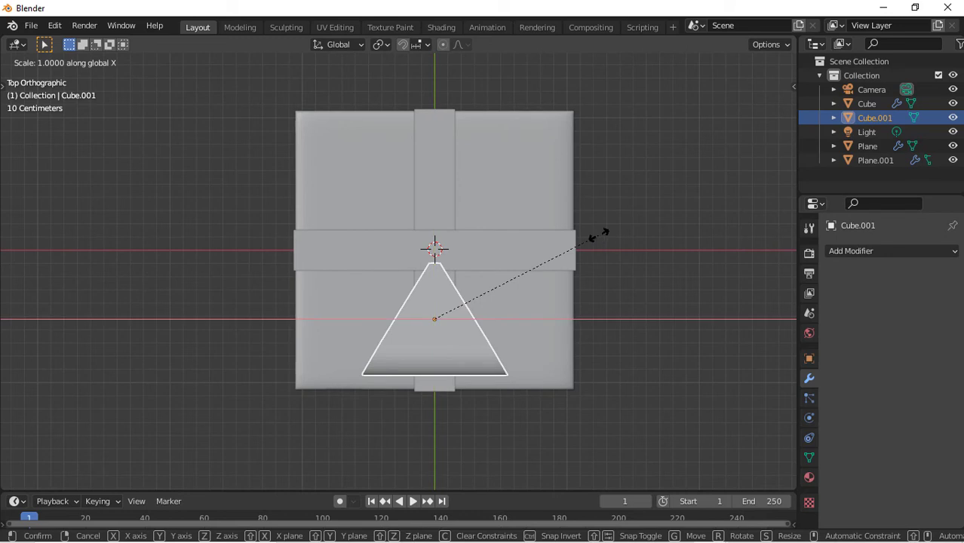
click(571, 239)
Step: Select the edges at the bow loop's narrow tip in edit mode, with X-ray display on
key(Tab)
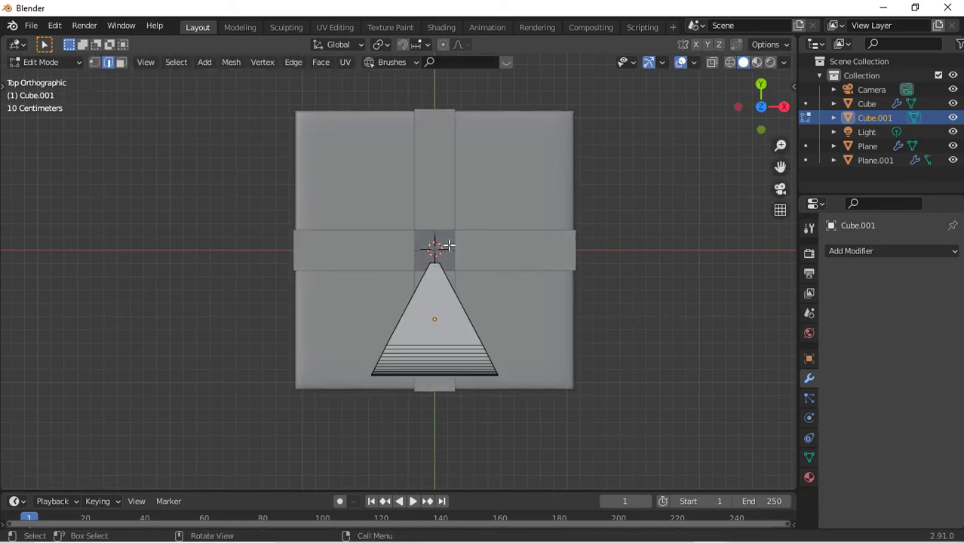
key(b)
drag(411, 248, 460, 272)
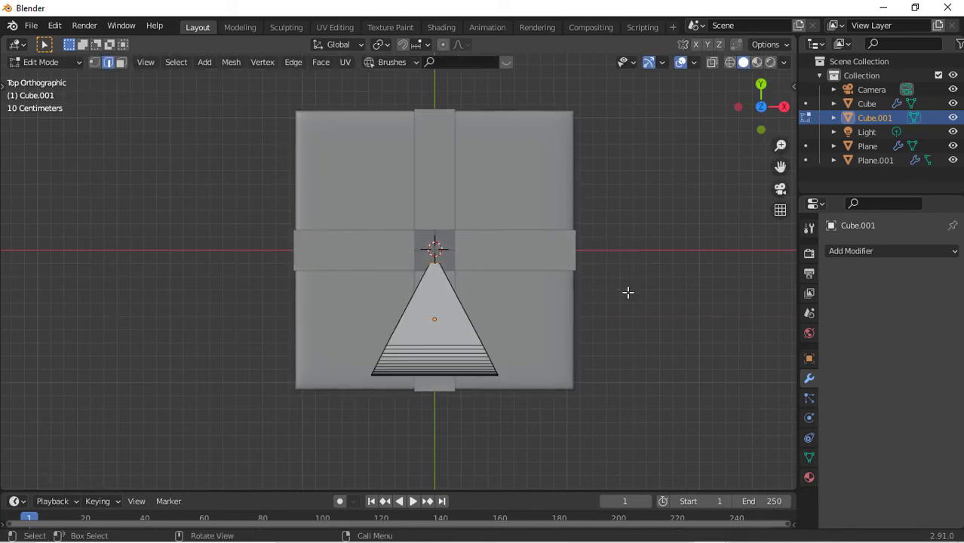
click(711, 65)
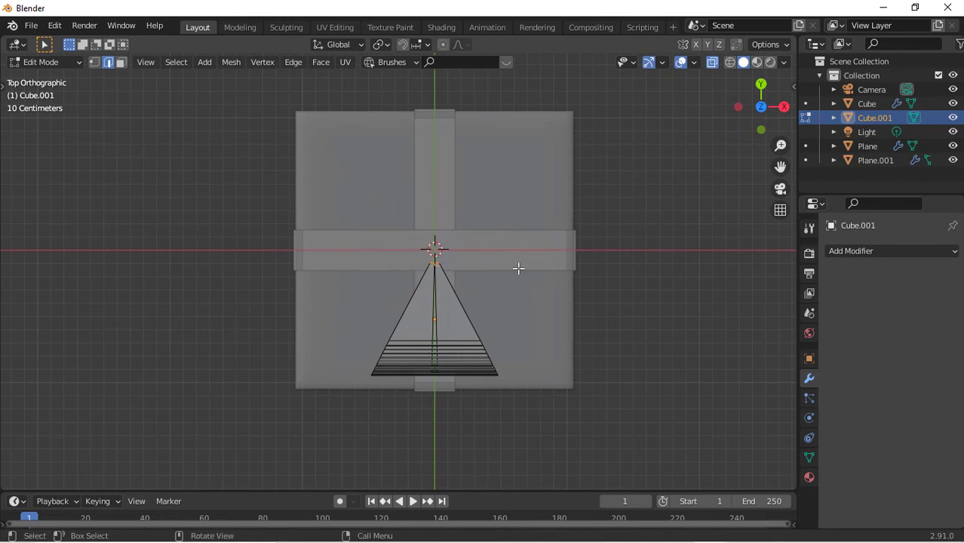
Step: Try to widen the loop's narrow tip to about 3.2 times its width along X only
key(s)
key(x)
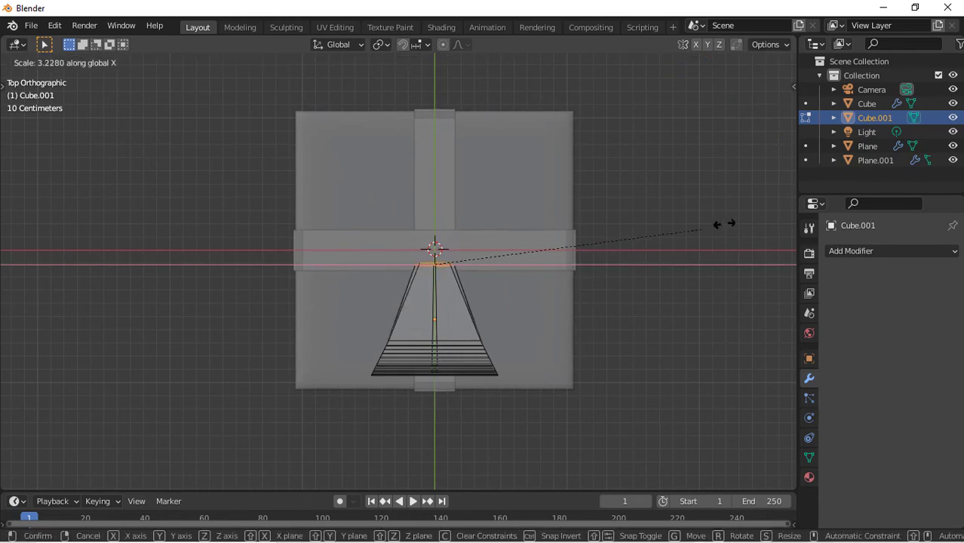
click(705, 210)
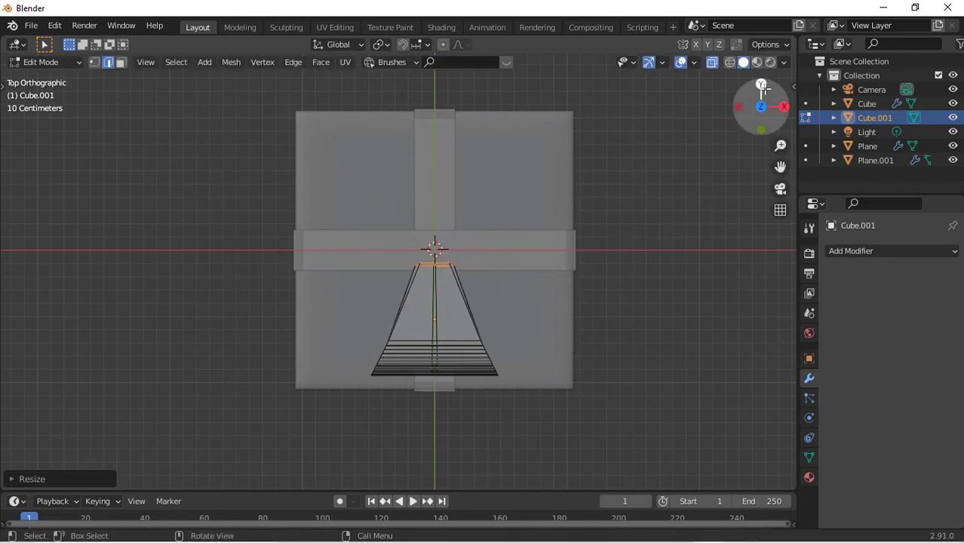
drag(762, 87, 567, 237)
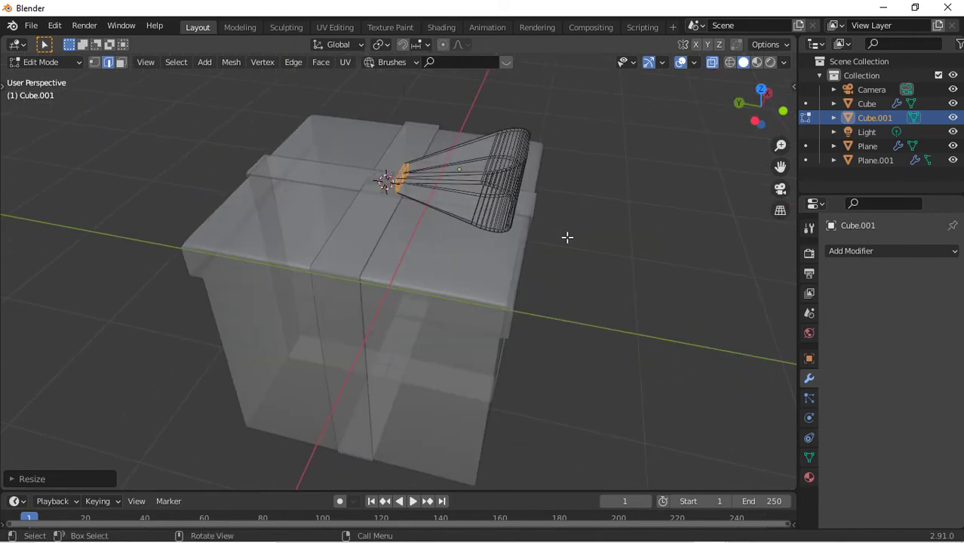
scroll(568, 237, up, 2)
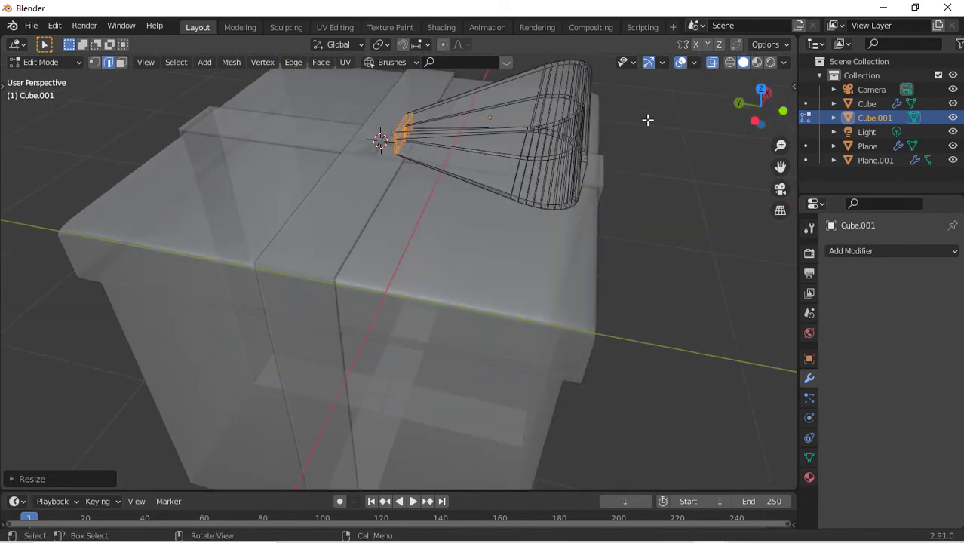
click(713, 62)
mouse_move(758, 102)
mouse_down()
mouse_move(751, 114)
mouse_move(763, 117)
mouse_up()
click(762, 88)
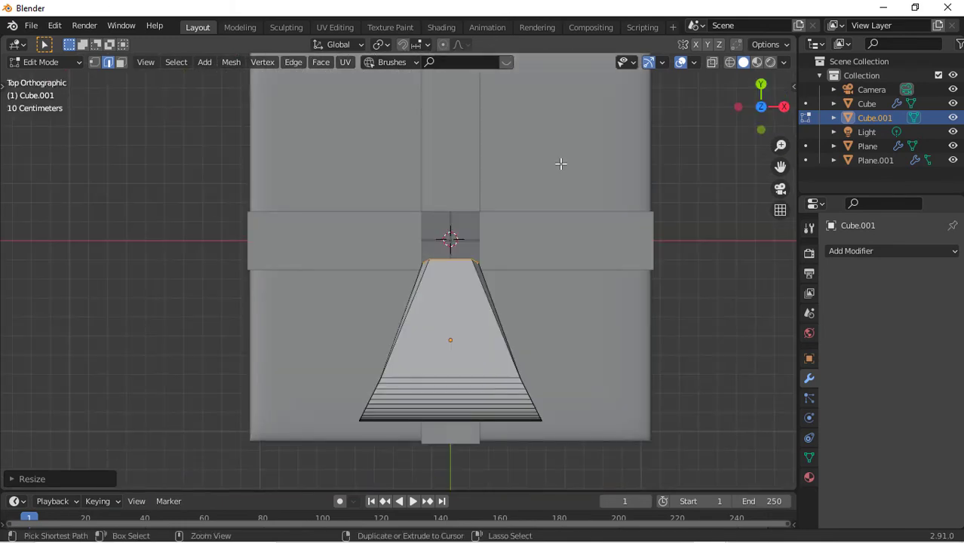
key(ctrl+z)
Step: Scale the loop's narrow tip edges up uniformly by about 2.9 and return to object mode
key(s)
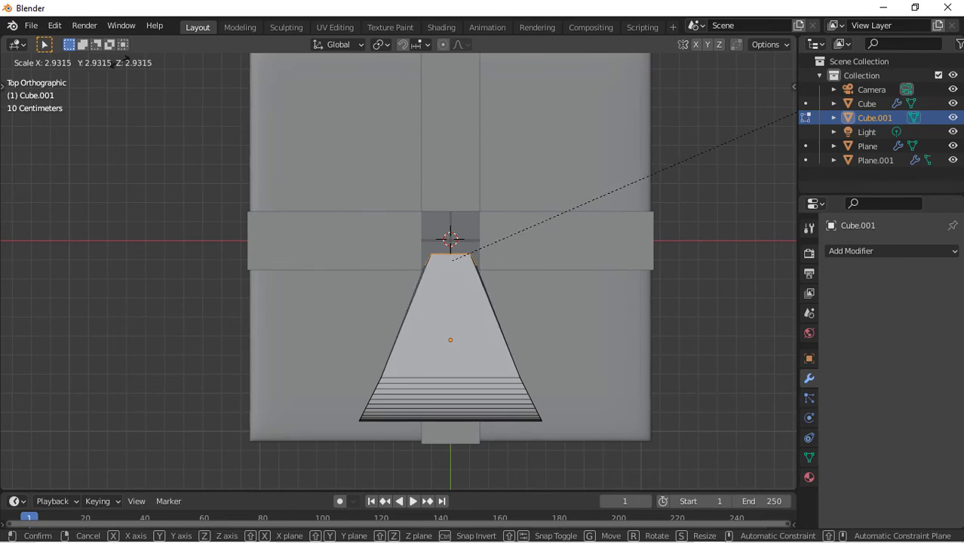
click(798, 113)
key(Tab)
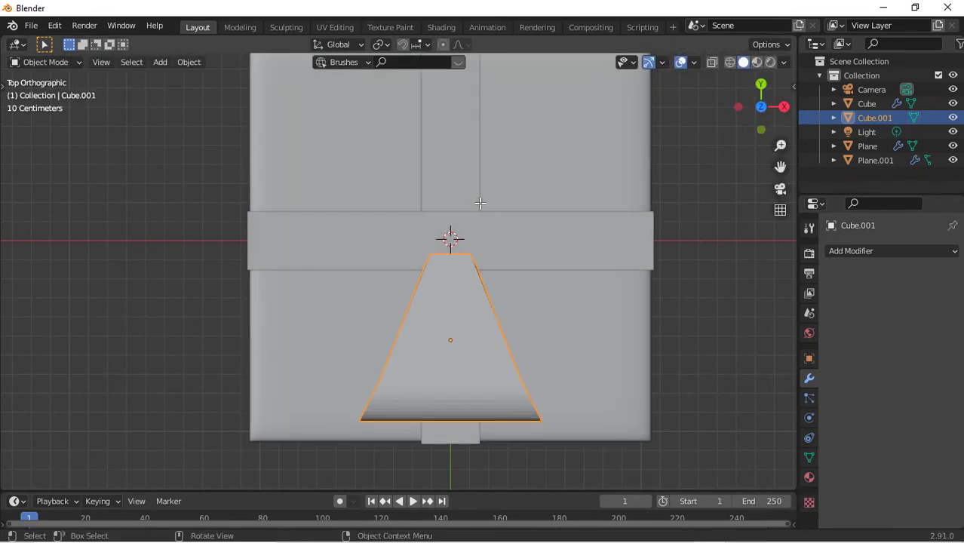
Step: Duplicate the bow loop in place and rotate the copy 90° about Z, using the 3D cursor as pivot
key(shift+d)
key(x)
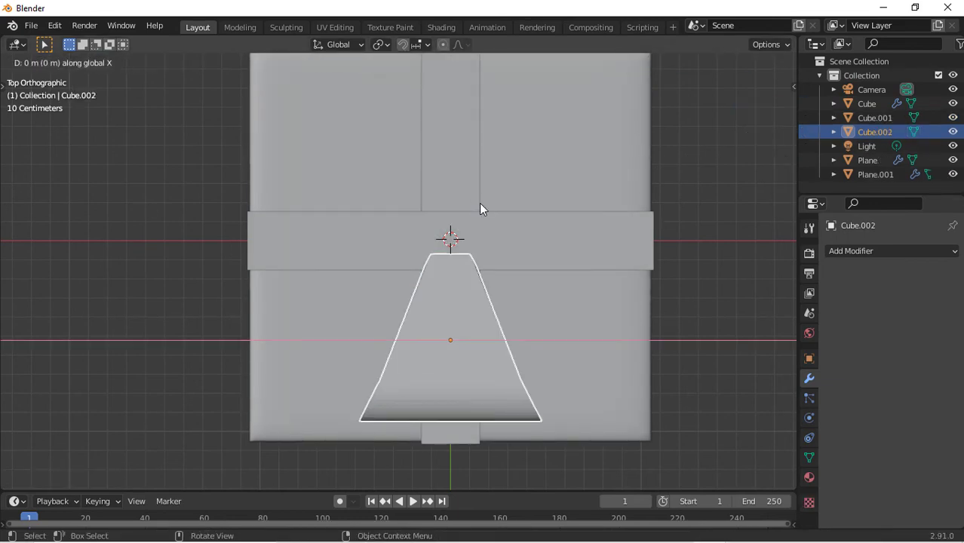
right_click(479, 203)
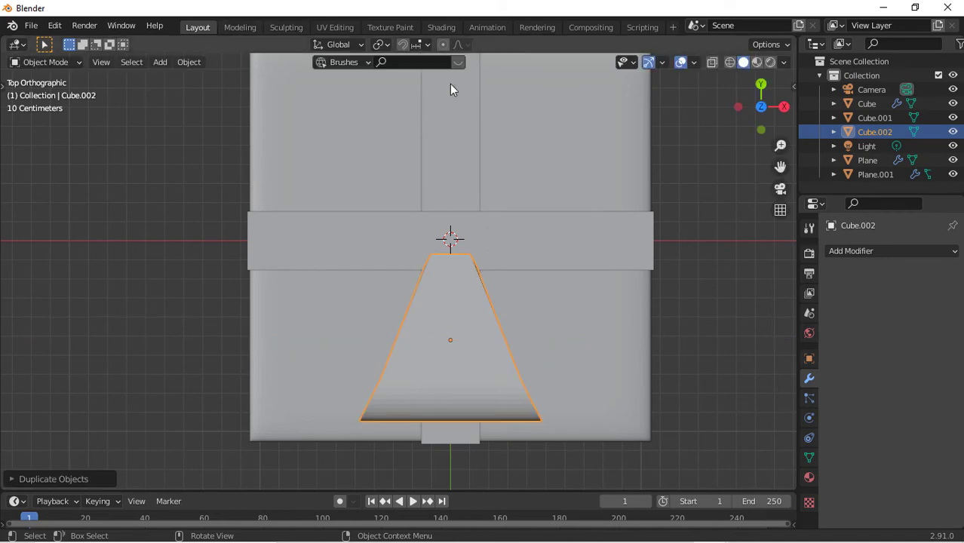
click(390, 46)
click(415, 76)
key(s)
text(rz)
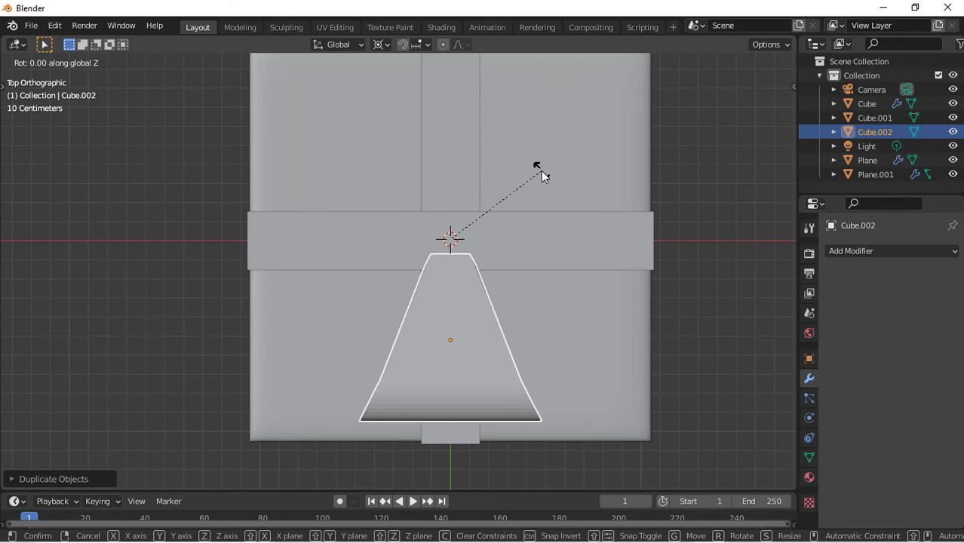
text(90)
key(Return)
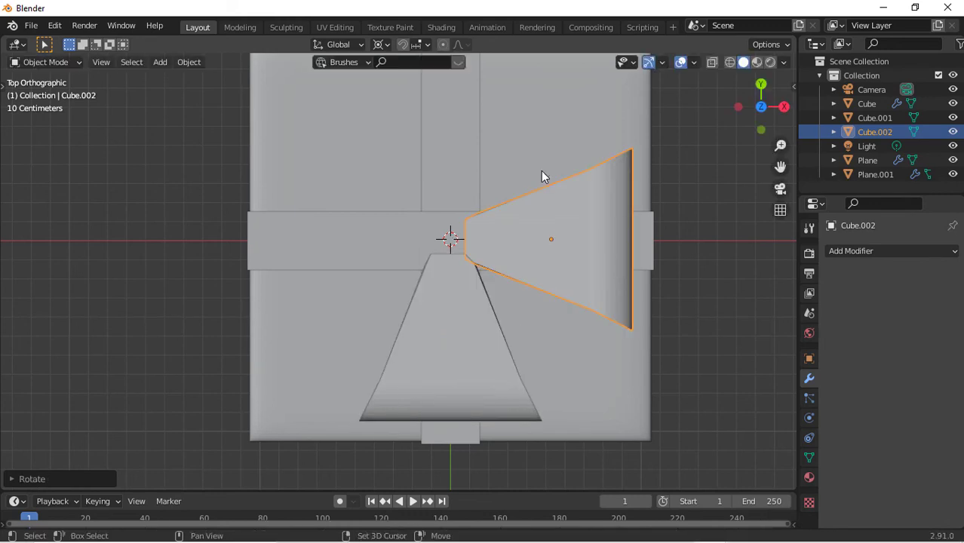
Step: Duplicate the newest loop twice in succession, rotating each copy a further 90° about Z to complete a four-loop bow
key(shift+d)
text(rz)
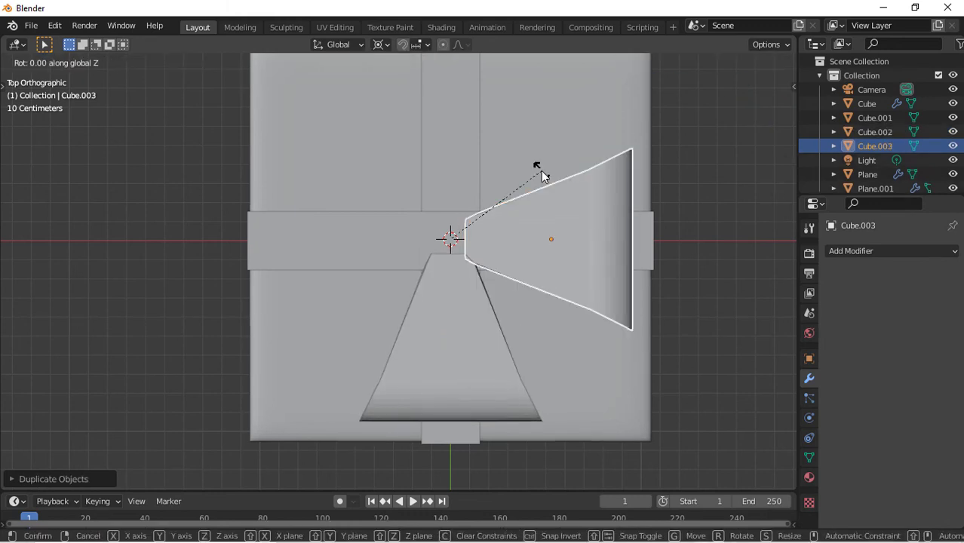
text(90)
key(Return)
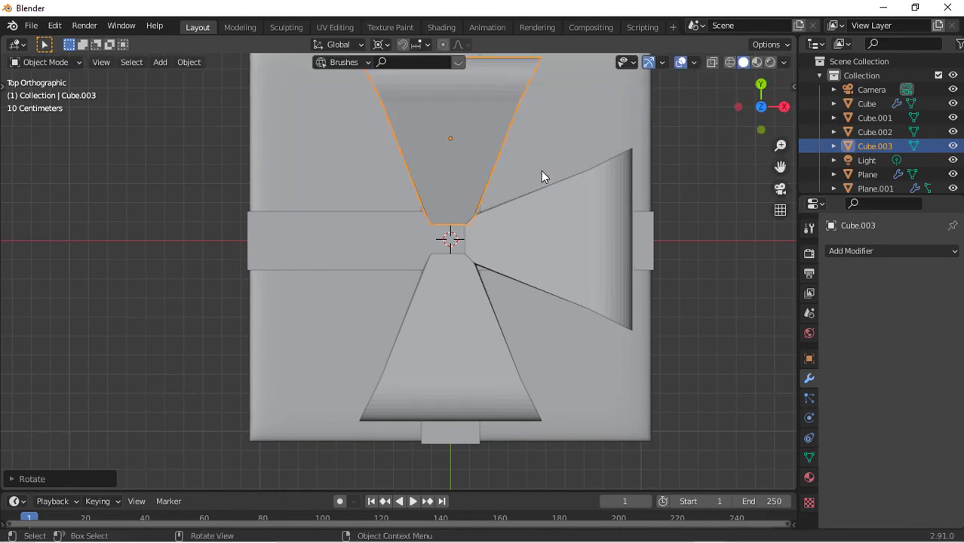
key(shift+d)
key(Escape)
text(r)
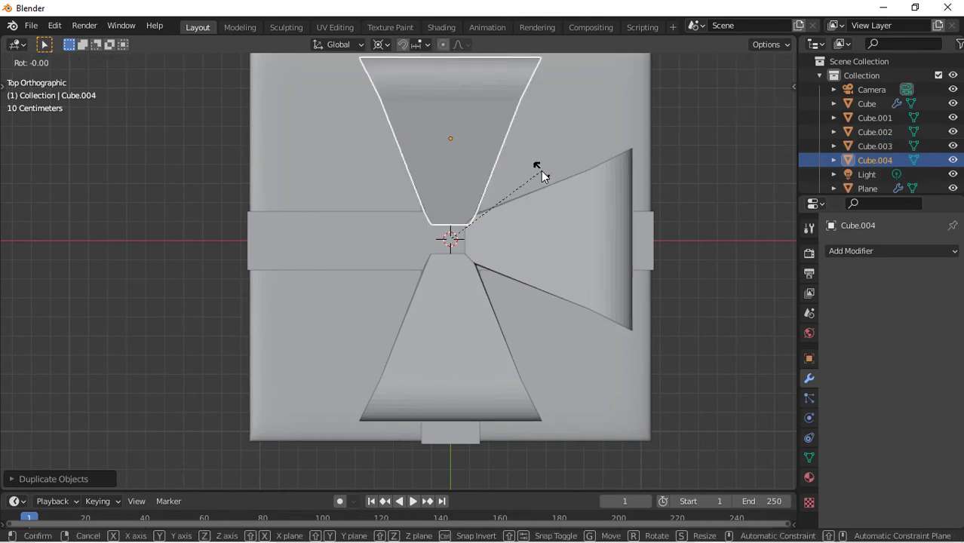
text(z90)
key(Return)
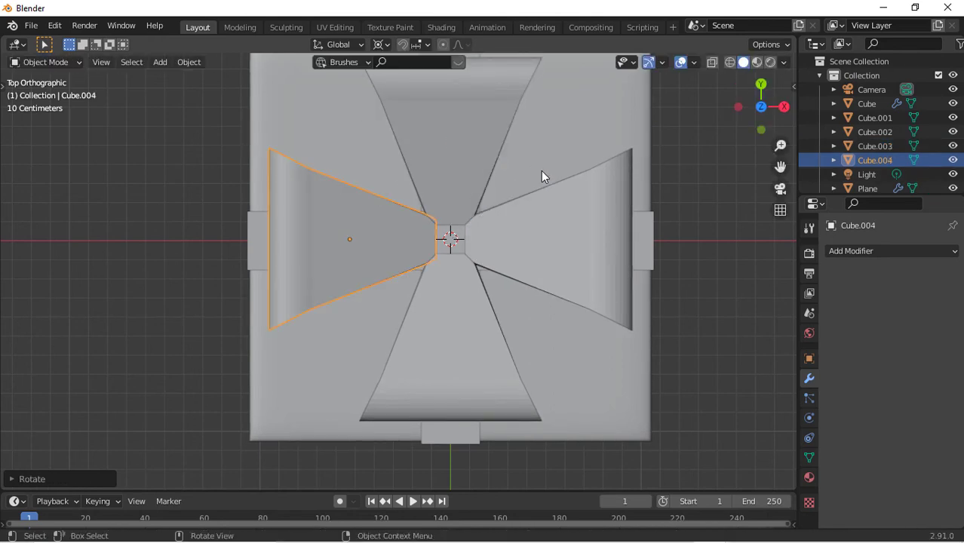
Step: Add a cube at the bow's centre and scale it down to about 0.12 of its size as the knot
key(shift+a)
mouse_move(566, 173)
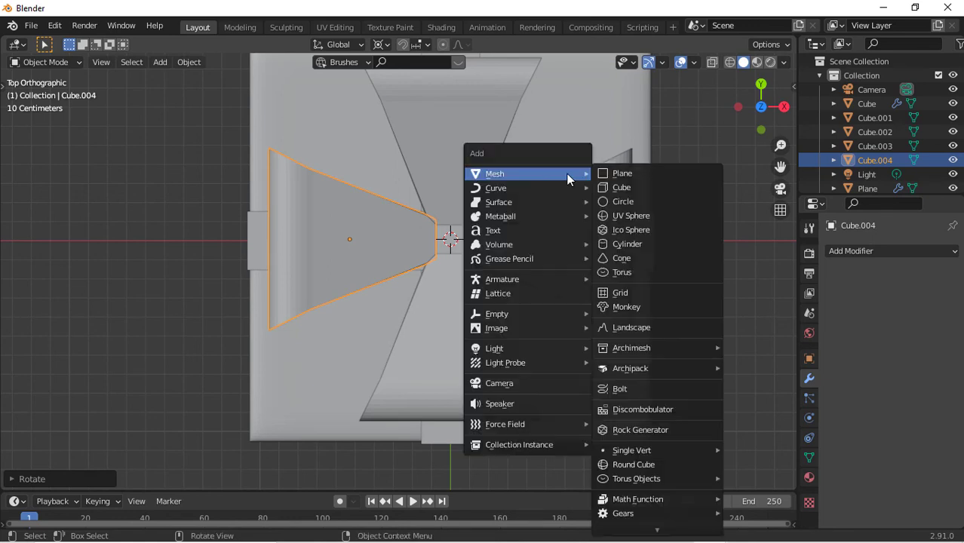
click(630, 187)
click(761, 130)
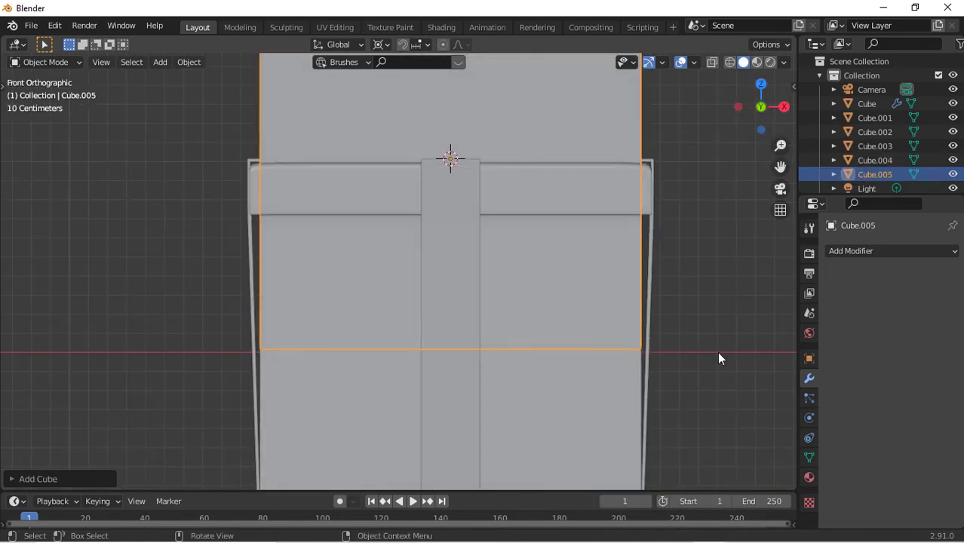
key(s)
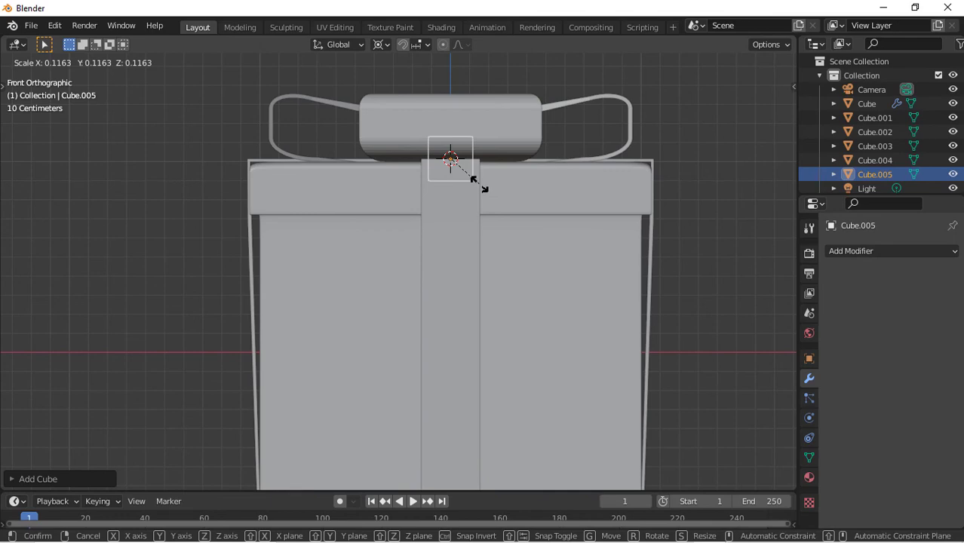
click(479, 185)
Step: Raise the knot cube about 0.10 m along Z and enlarge it slightly around the 3D cursor
drag(762, 108, 645, 177)
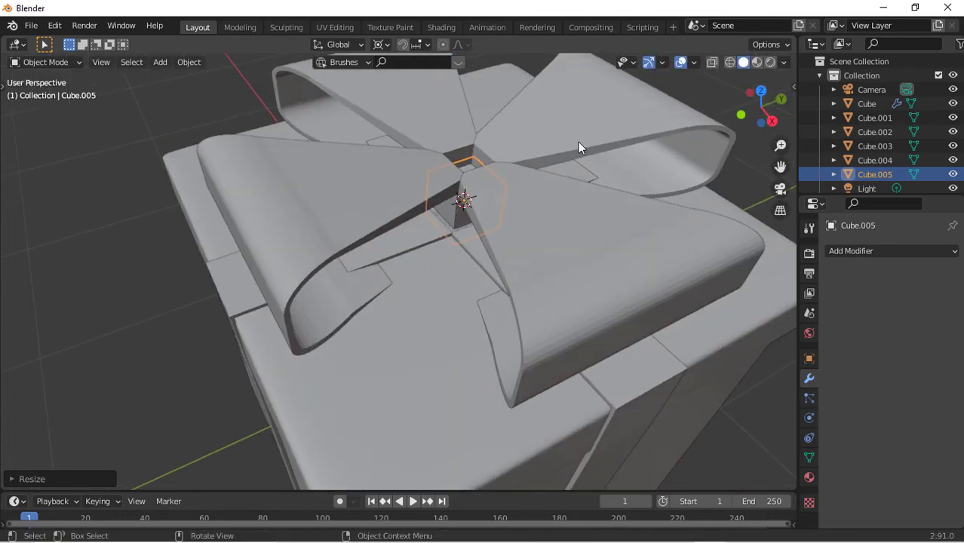
key(g)
key(z)
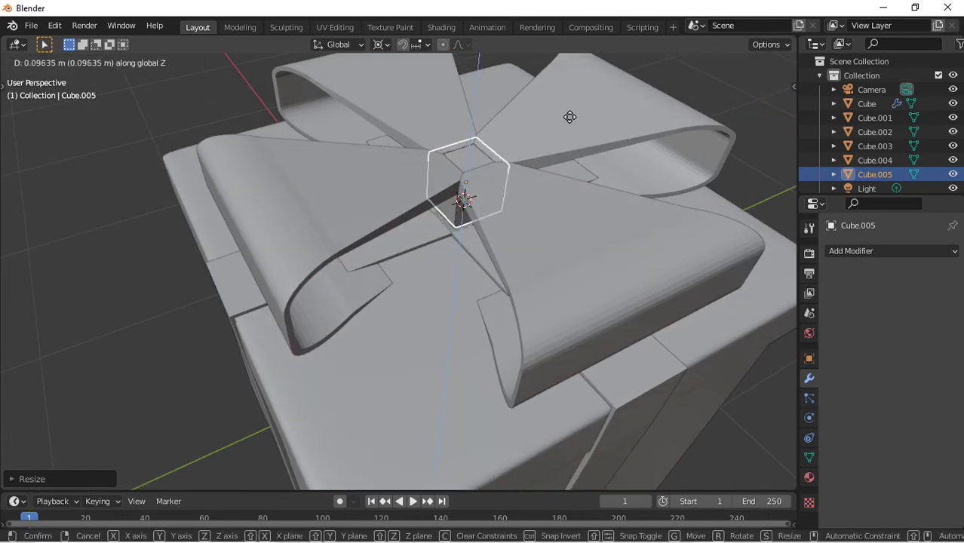
click(570, 116)
key(s)
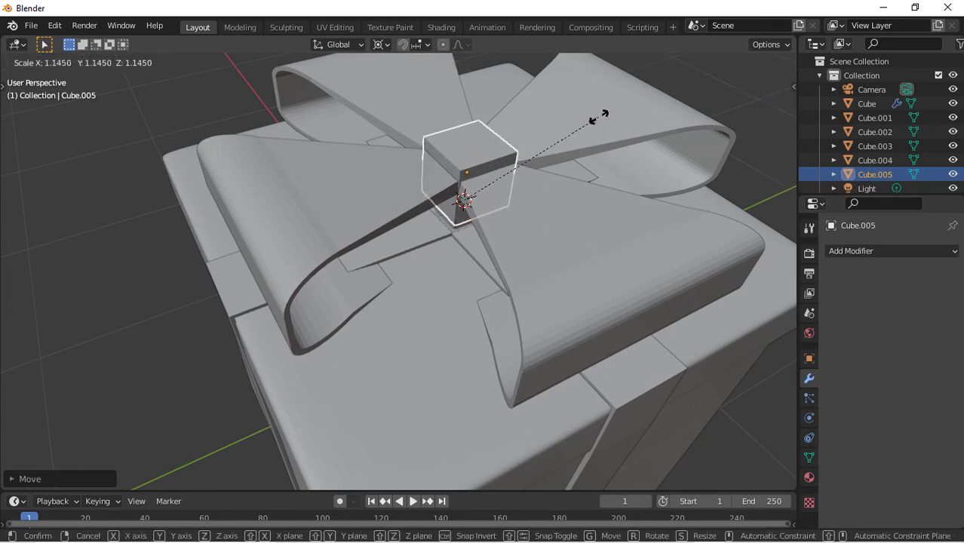
click(589, 117)
Step: Select the knot cube's top face and widen it along X and Y only
key(Tab)
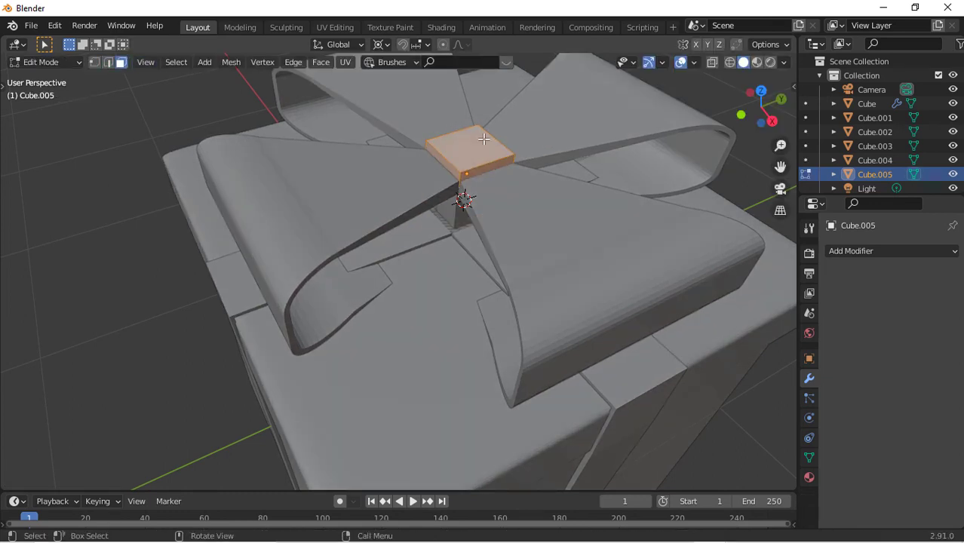
click(483, 139)
key(s)
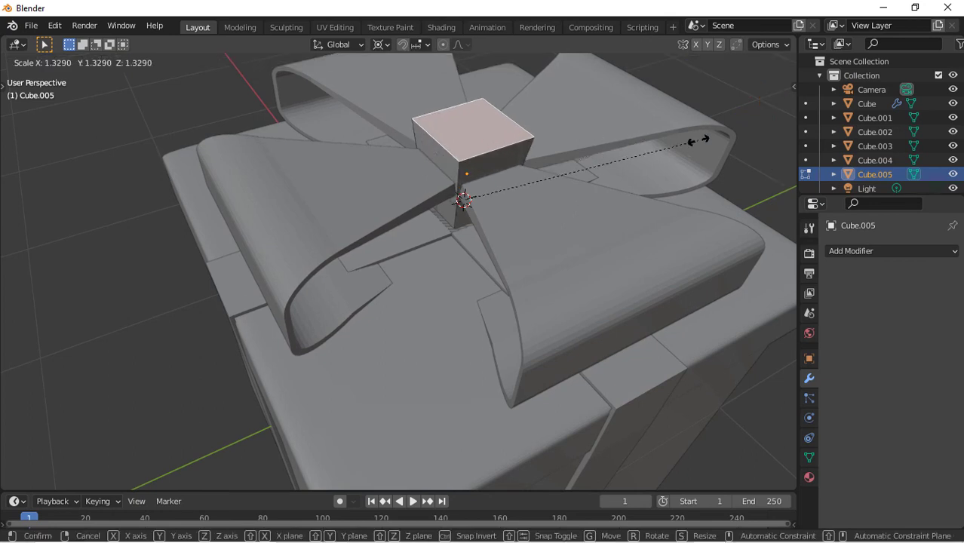
key(shift+z)
click(783, 140)
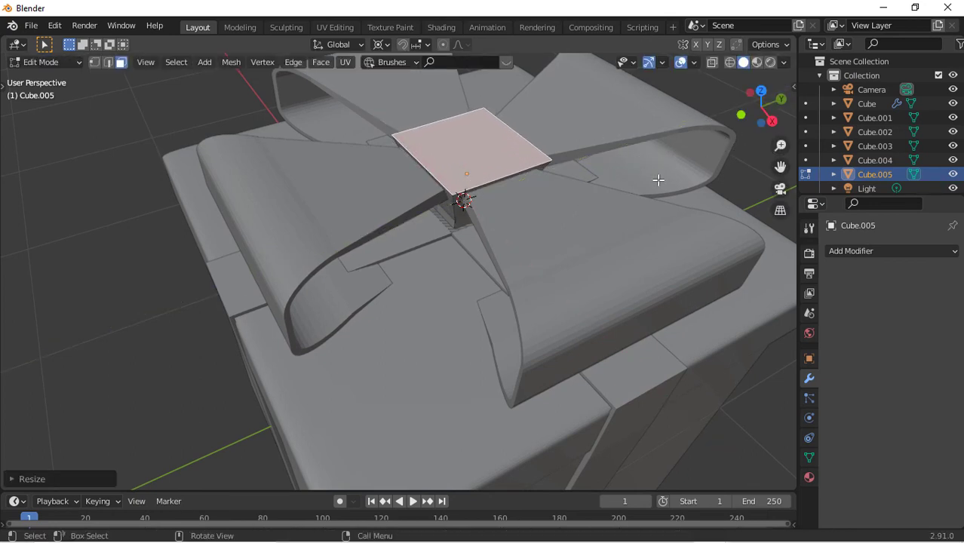
Step: Bevel the edges around the knot's top face with 12 segments and return to object mode
key(ctrl+b)
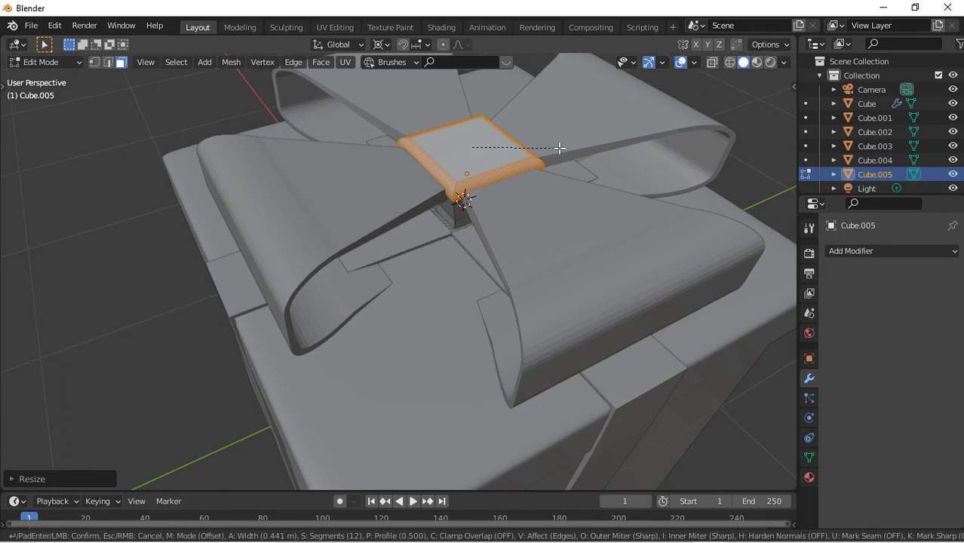
click(569, 149)
key(Tab)
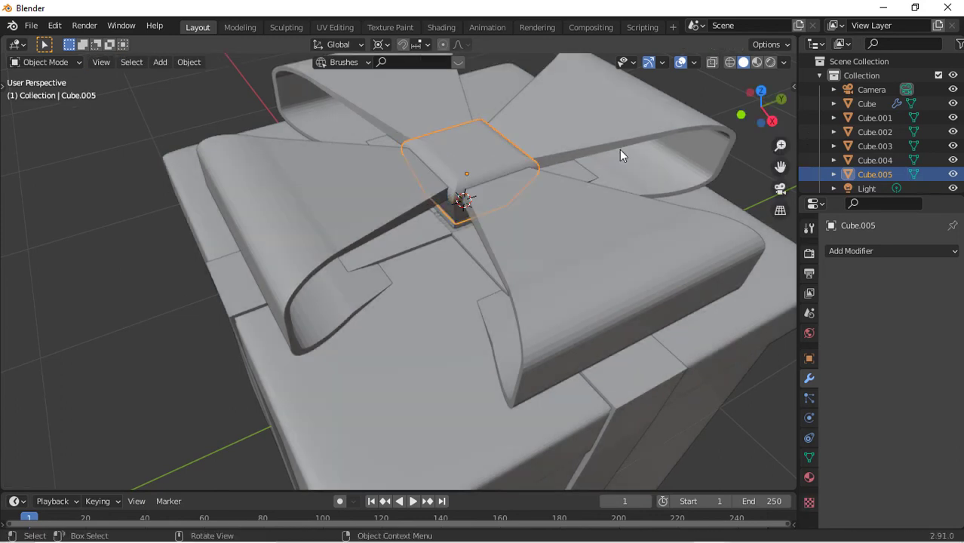
Step: Select all four bow loops and scale them down together around the 3D cursor
click(560, 293)
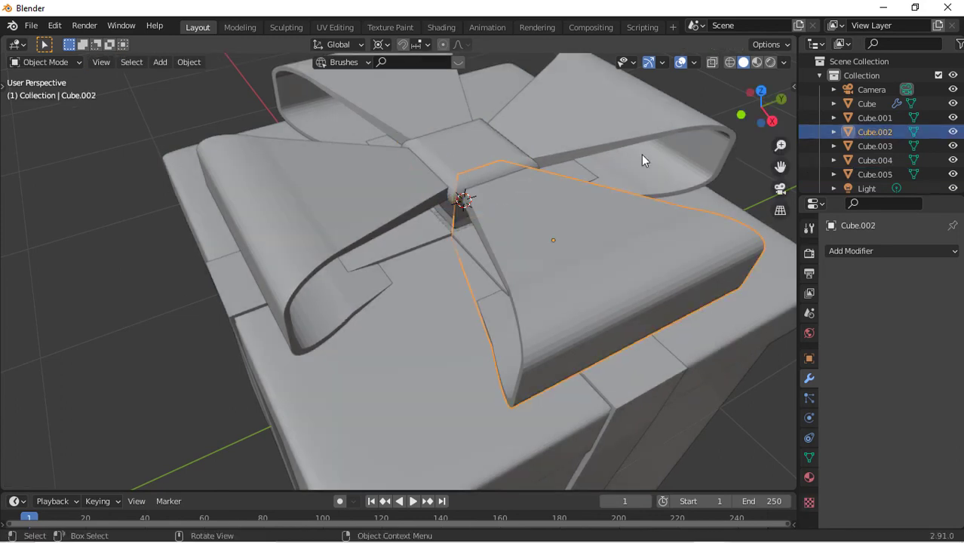
shift+click(328, 195)
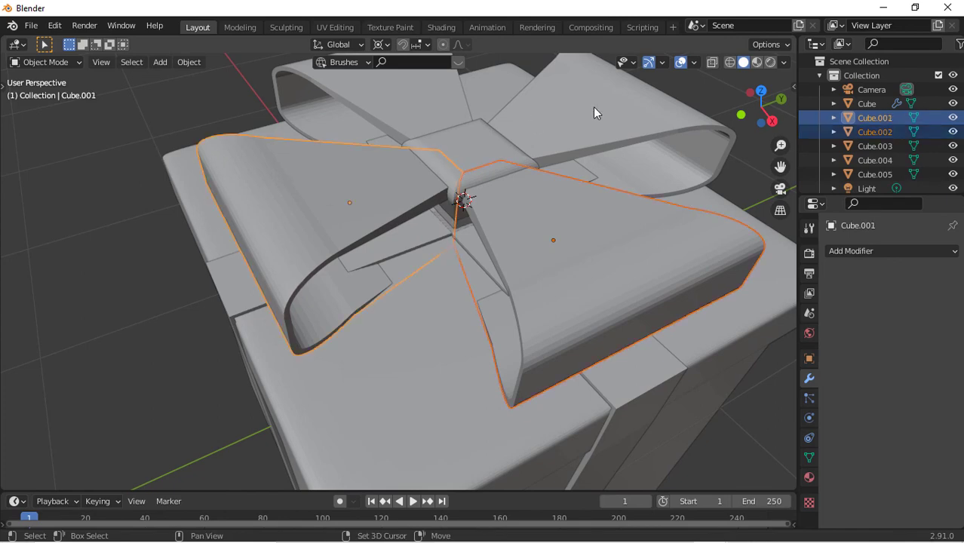
shift+click(593, 107)
shift+click(440, 89)
key(s)
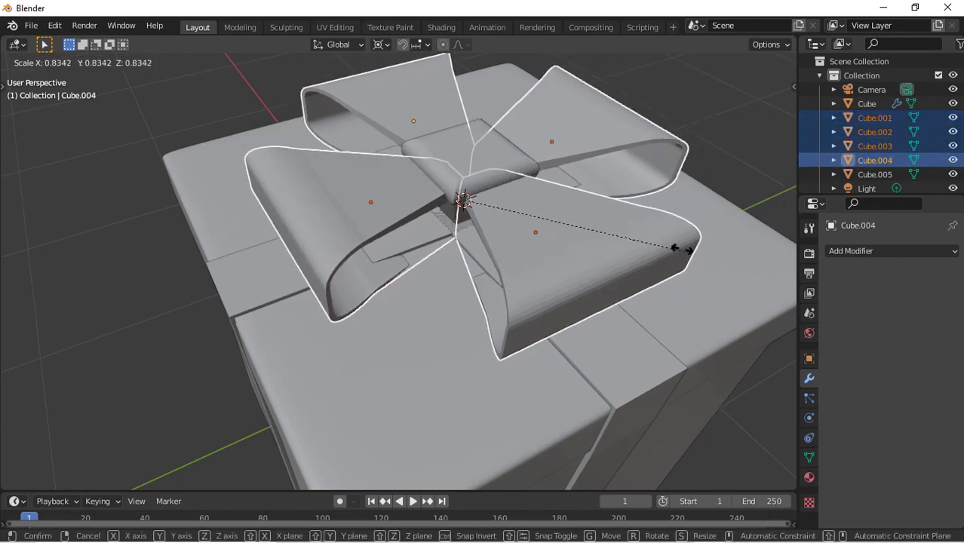
click(628, 223)
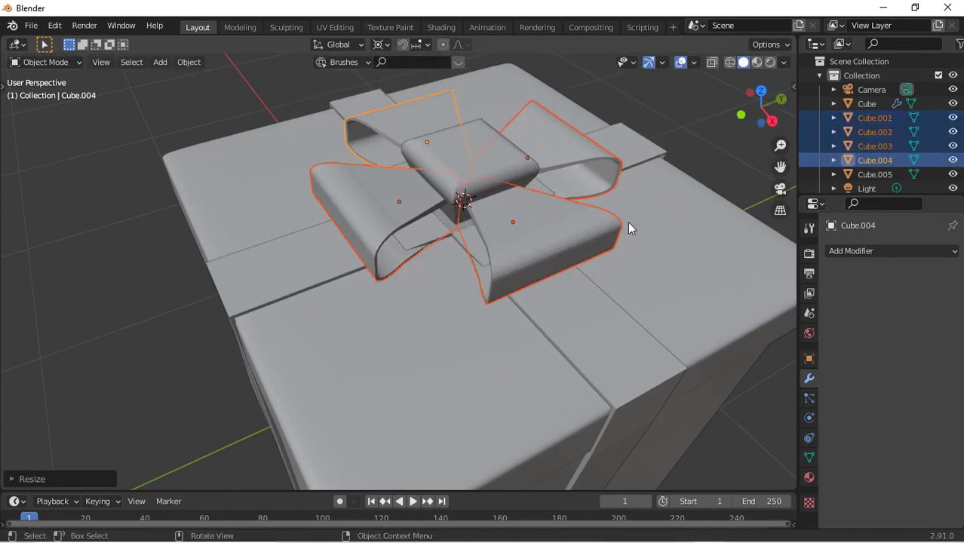
Step: Raise the four bow loops about 0.04 m along Z
key(g)
key(z)
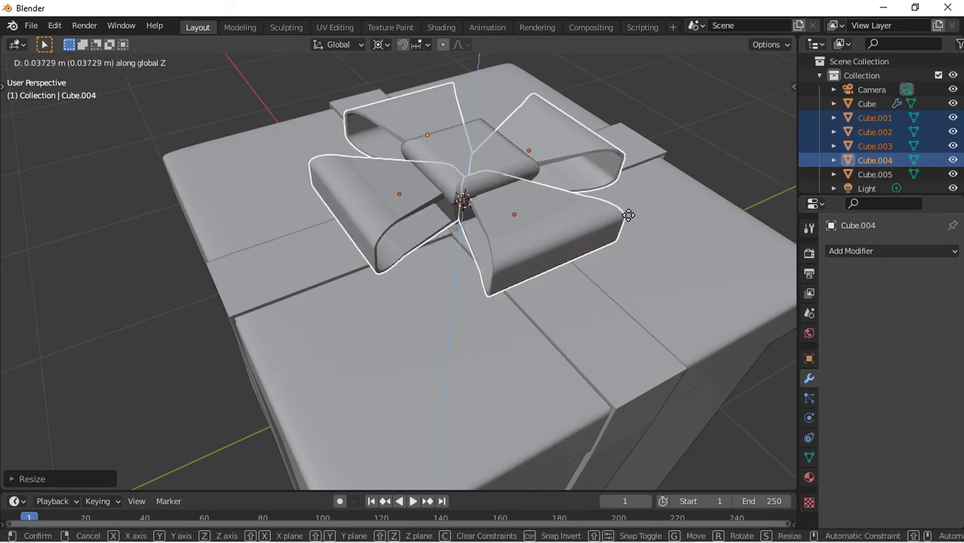
click(629, 215)
Step: Select the bow's centre knot and scale it down slightly around the 3D cursor
click(477, 166)
key(s)
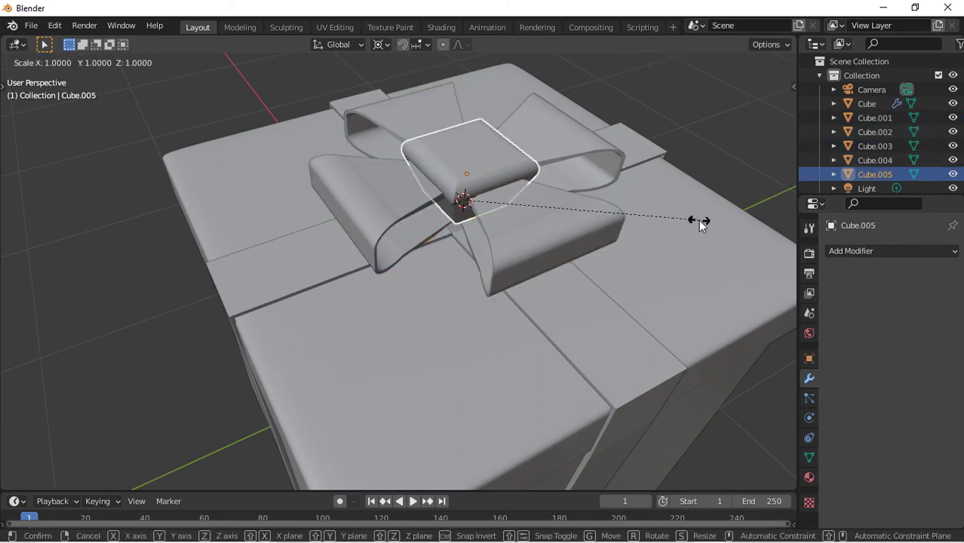
click(656, 198)
Step: Examine the gift box and its bow from several sides, both up close and at a distance
drag(761, 107, 460, 113)
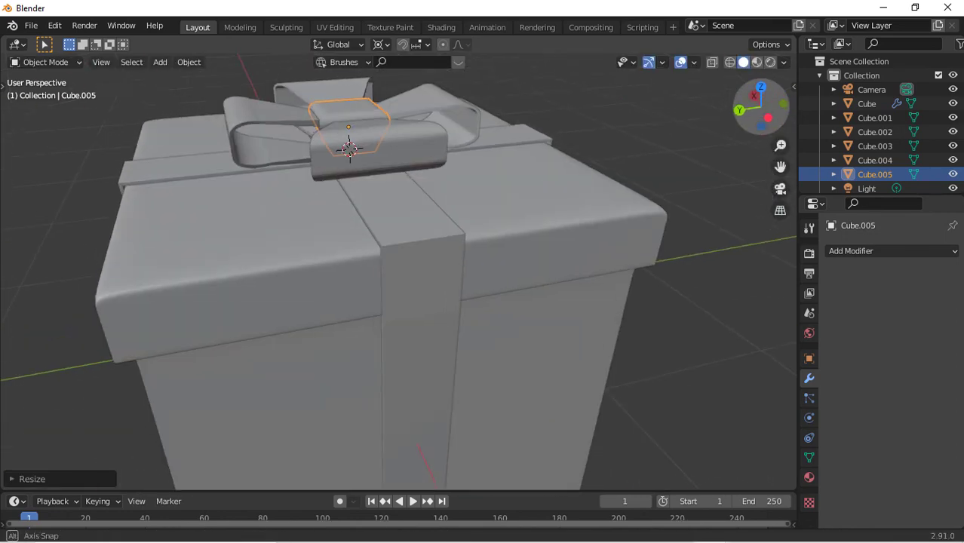
scroll(560, 223, up, 5)
scroll(561, 223, down, 6)
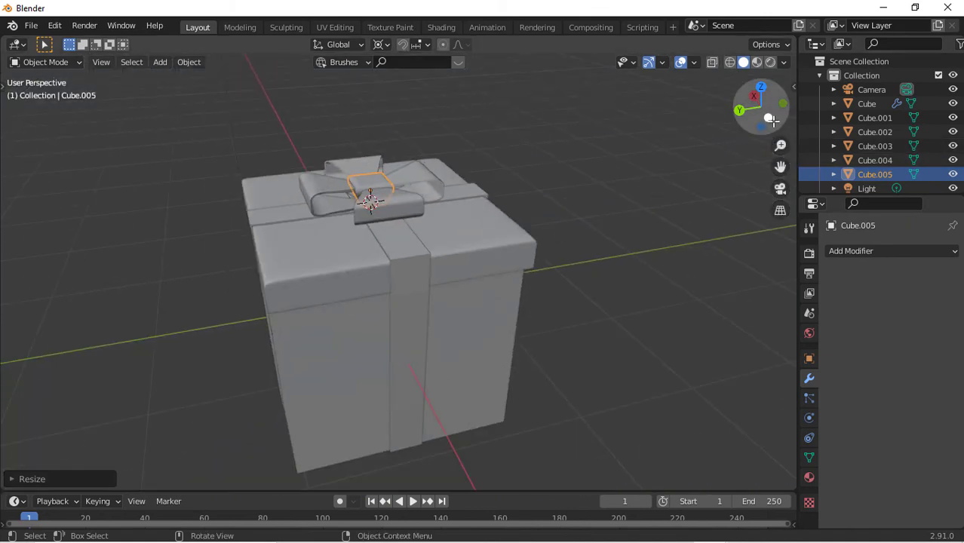
drag(762, 107, 762, 151)
scroll(484, 248, up, 4)
scroll(484, 248, up, 3)
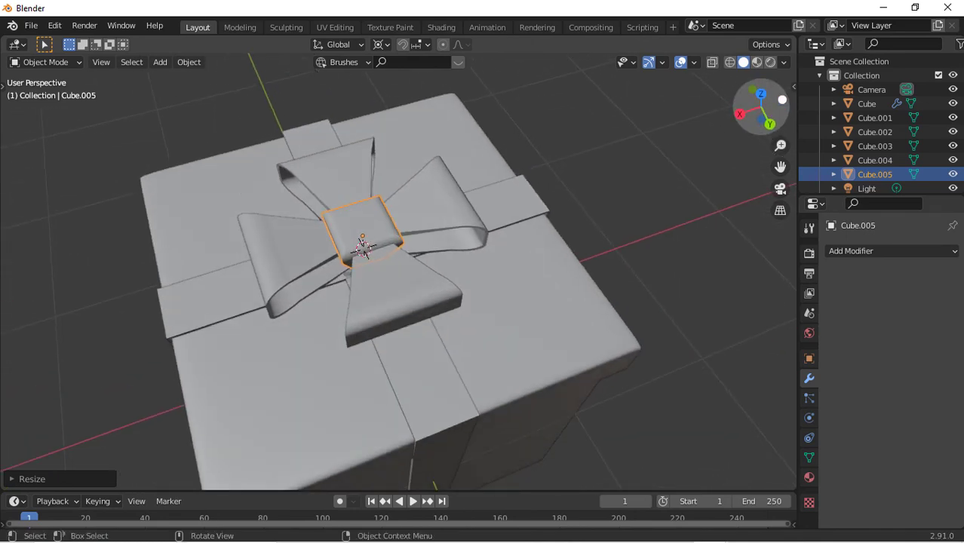
click(474, 236)
drag(743, 108, 818, 106)
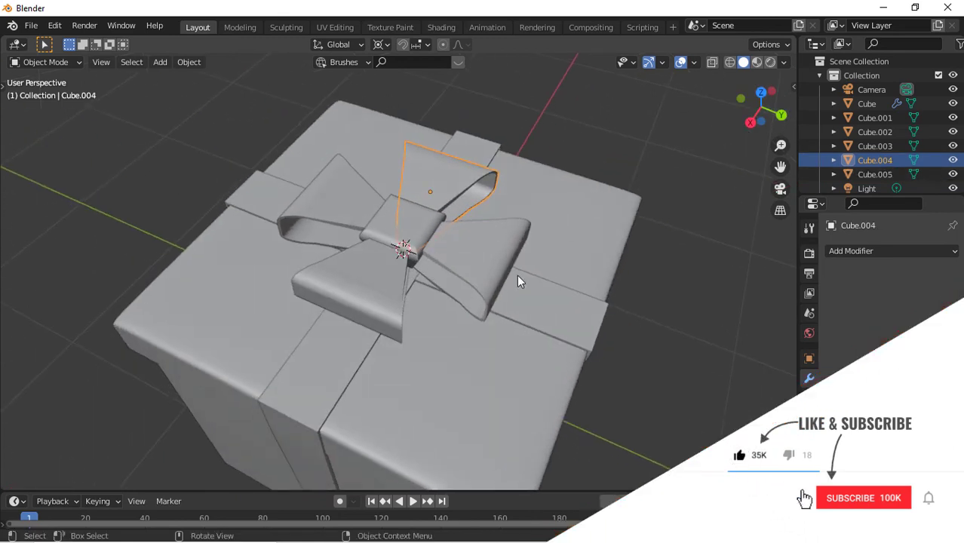